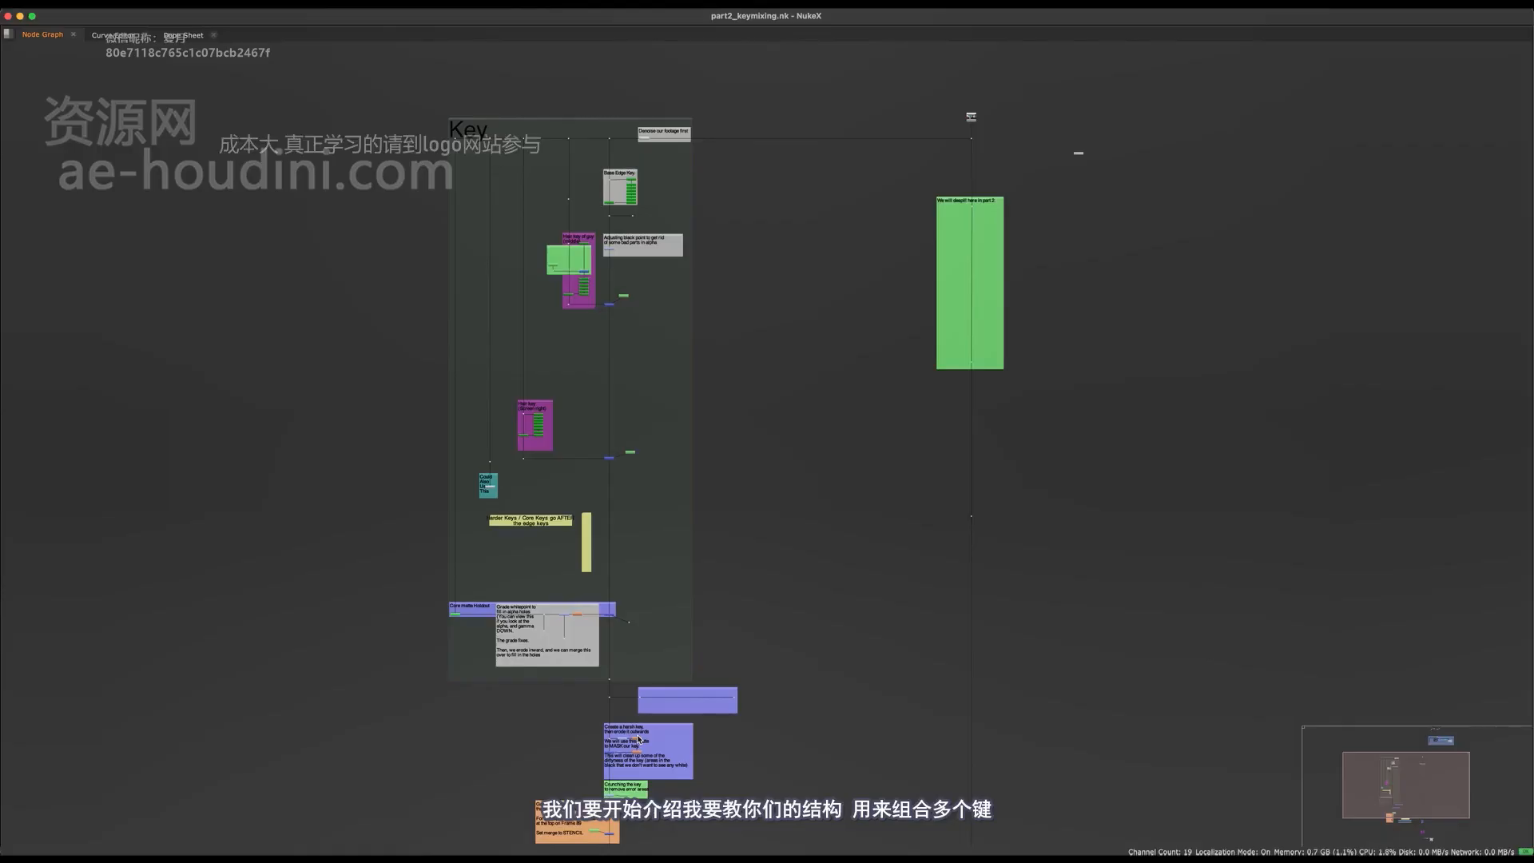
# Examine the overall node tree, from the source plate and despill backdrop across to the Key backdrop.
pyautogui.scroll(-5, 801, 439)
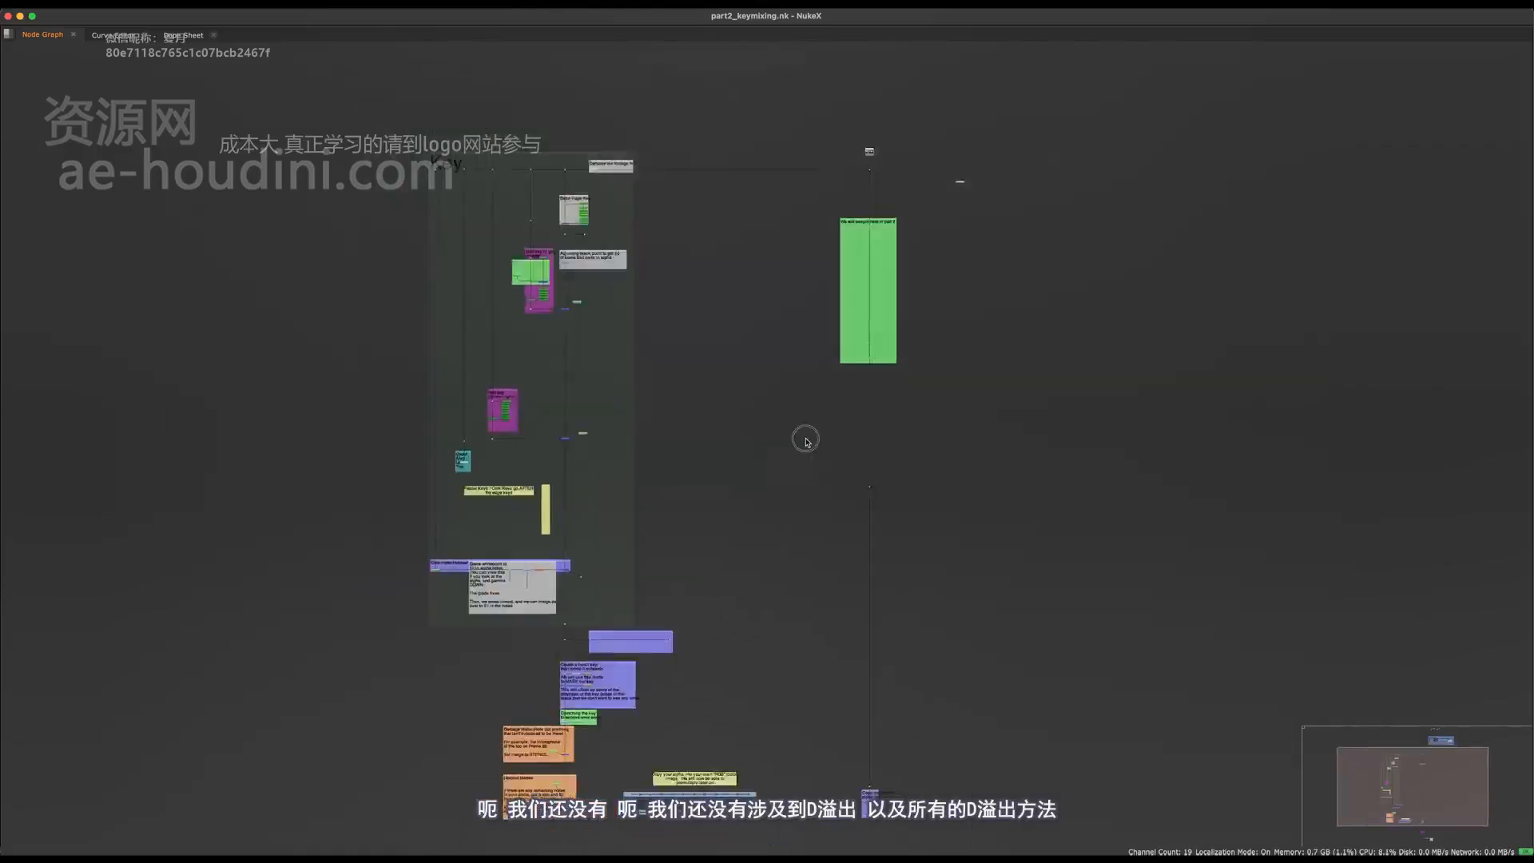
pyautogui.scroll(5, 843, 312)
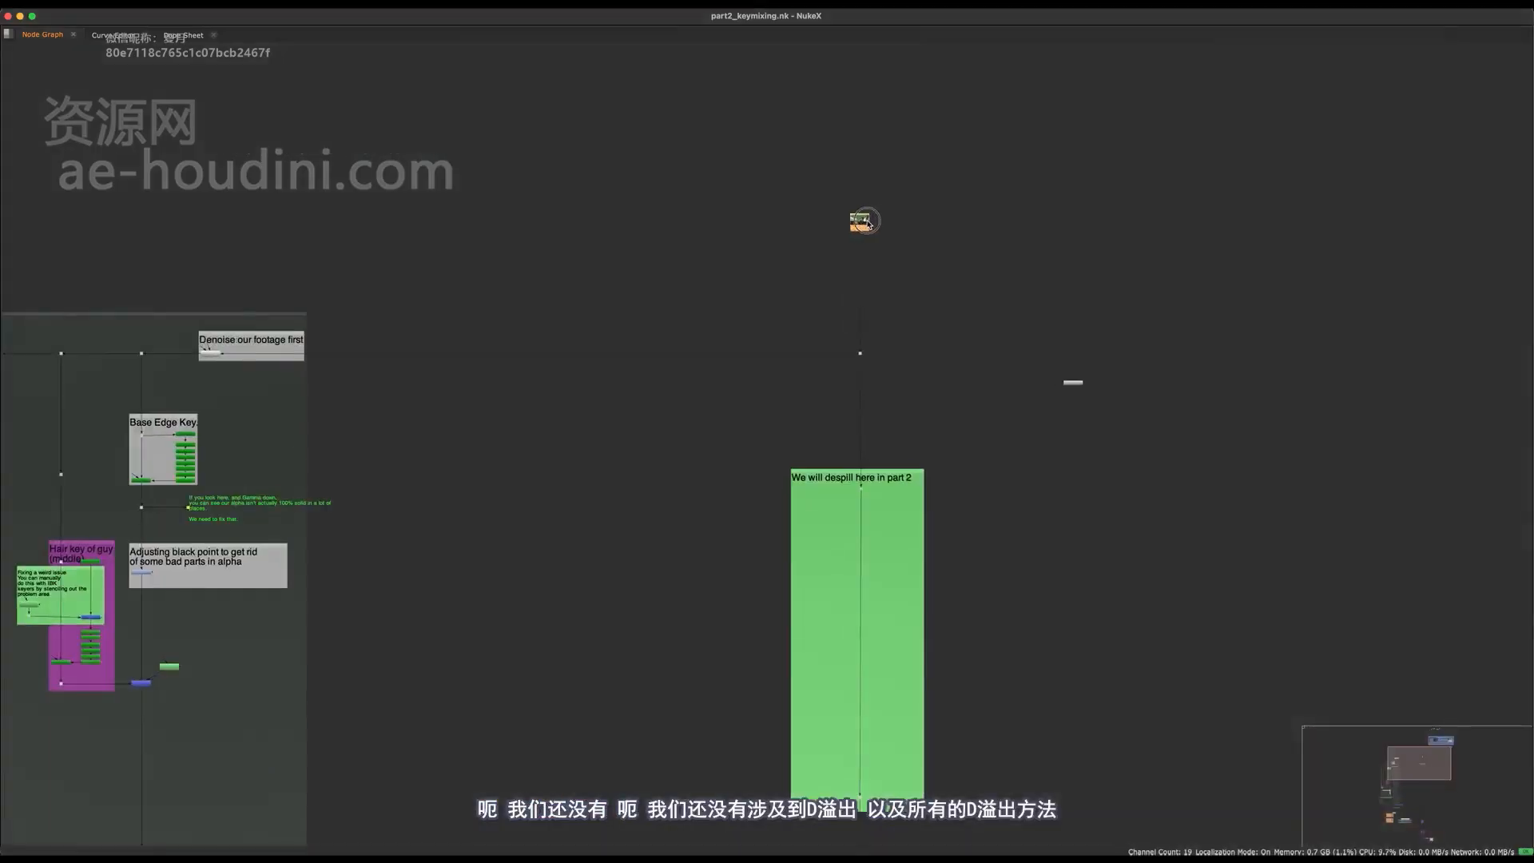
pyautogui.scroll(-3, 847, 256)
pyautogui.scroll(5, 879, 208)
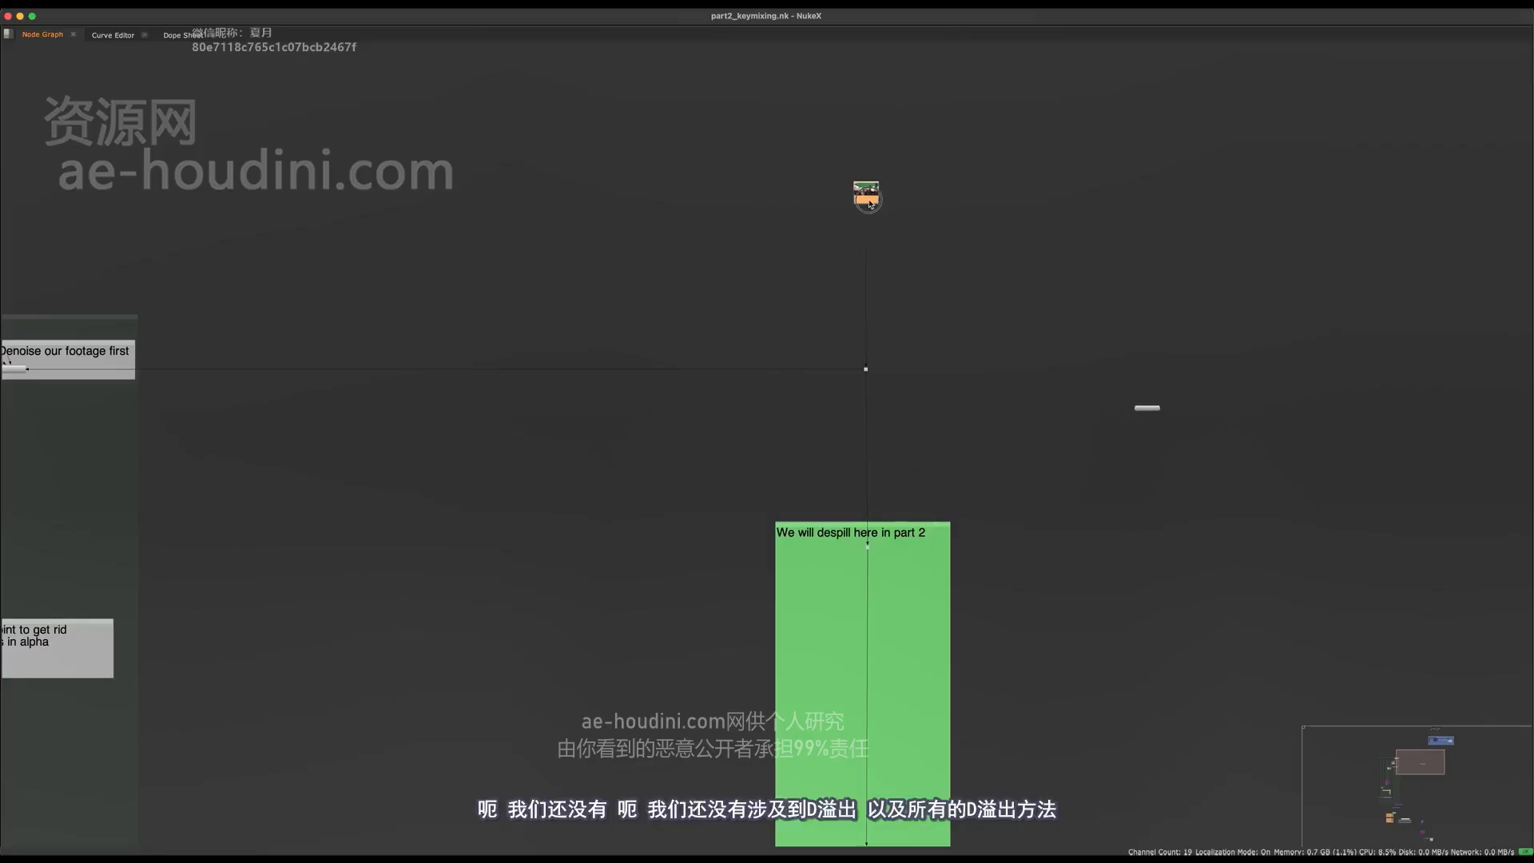
pyautogui.scroll(-5, 852, 245)
pyautogui.moveTo(855, 220); pyautogui.dragTo(705, 648)
pyautogui.moveTo(739, 528); pyautogui.dragTo(843, 511, button='middle')
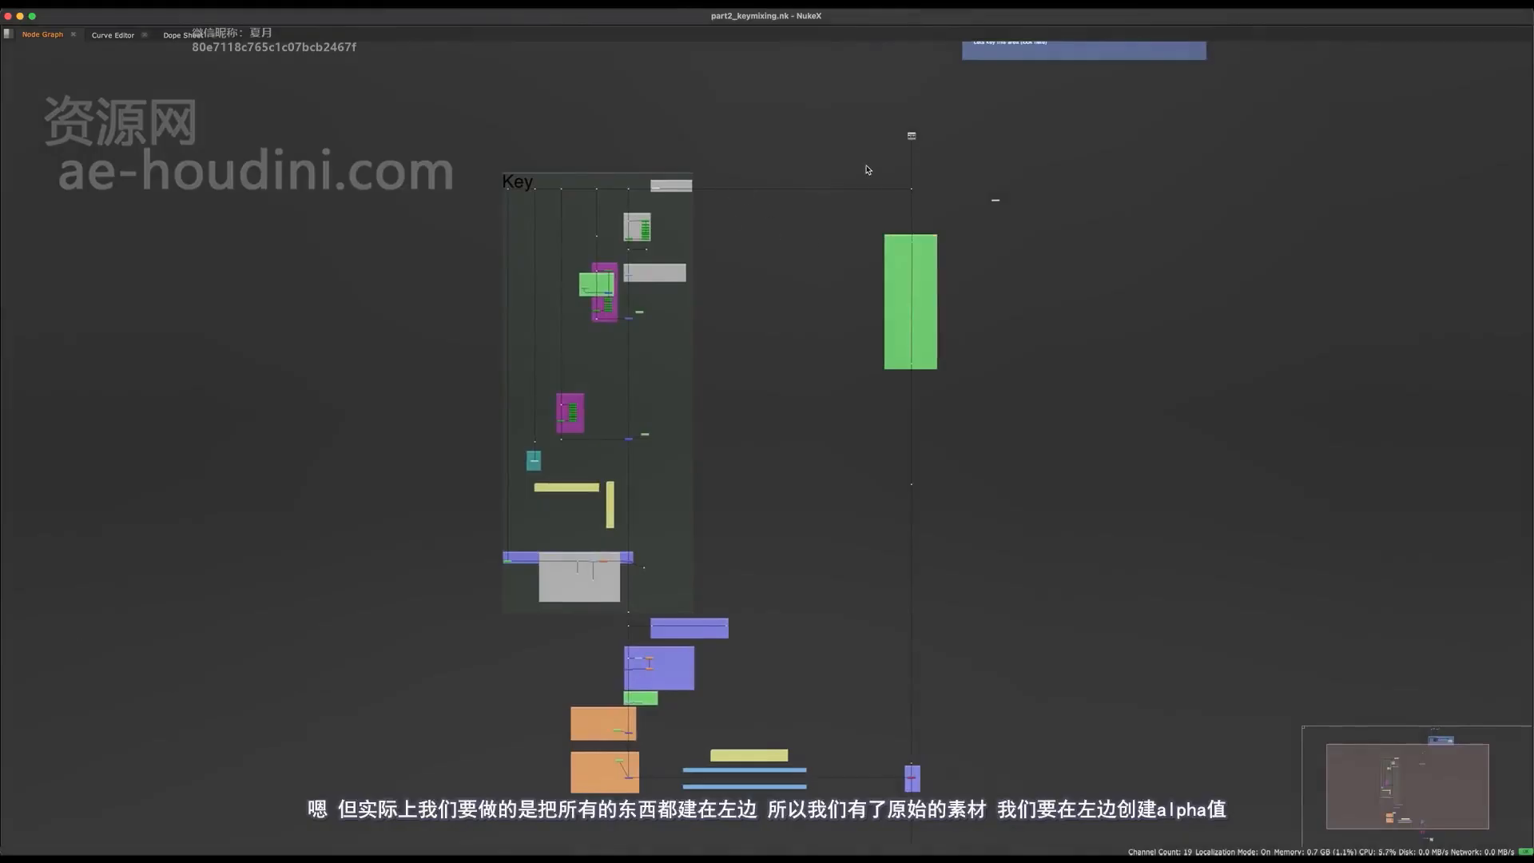
pyautogui.moveTo(867, 164); pyautogui.dragTo(528, 192)
pyautogui.scroll(3, 916, 117)
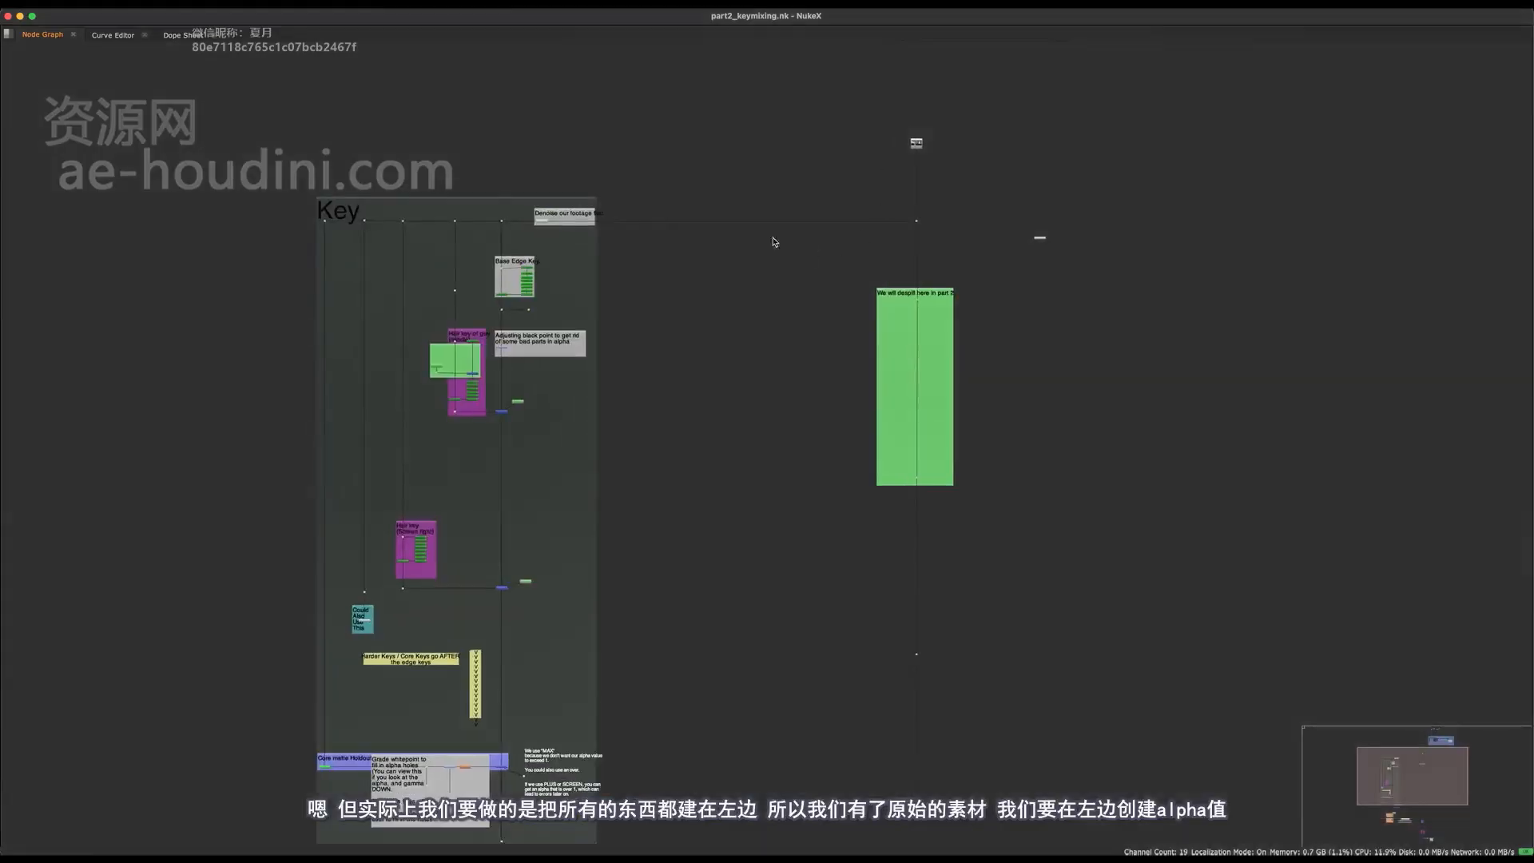
pyautogui.scroll(3, 999, 136)
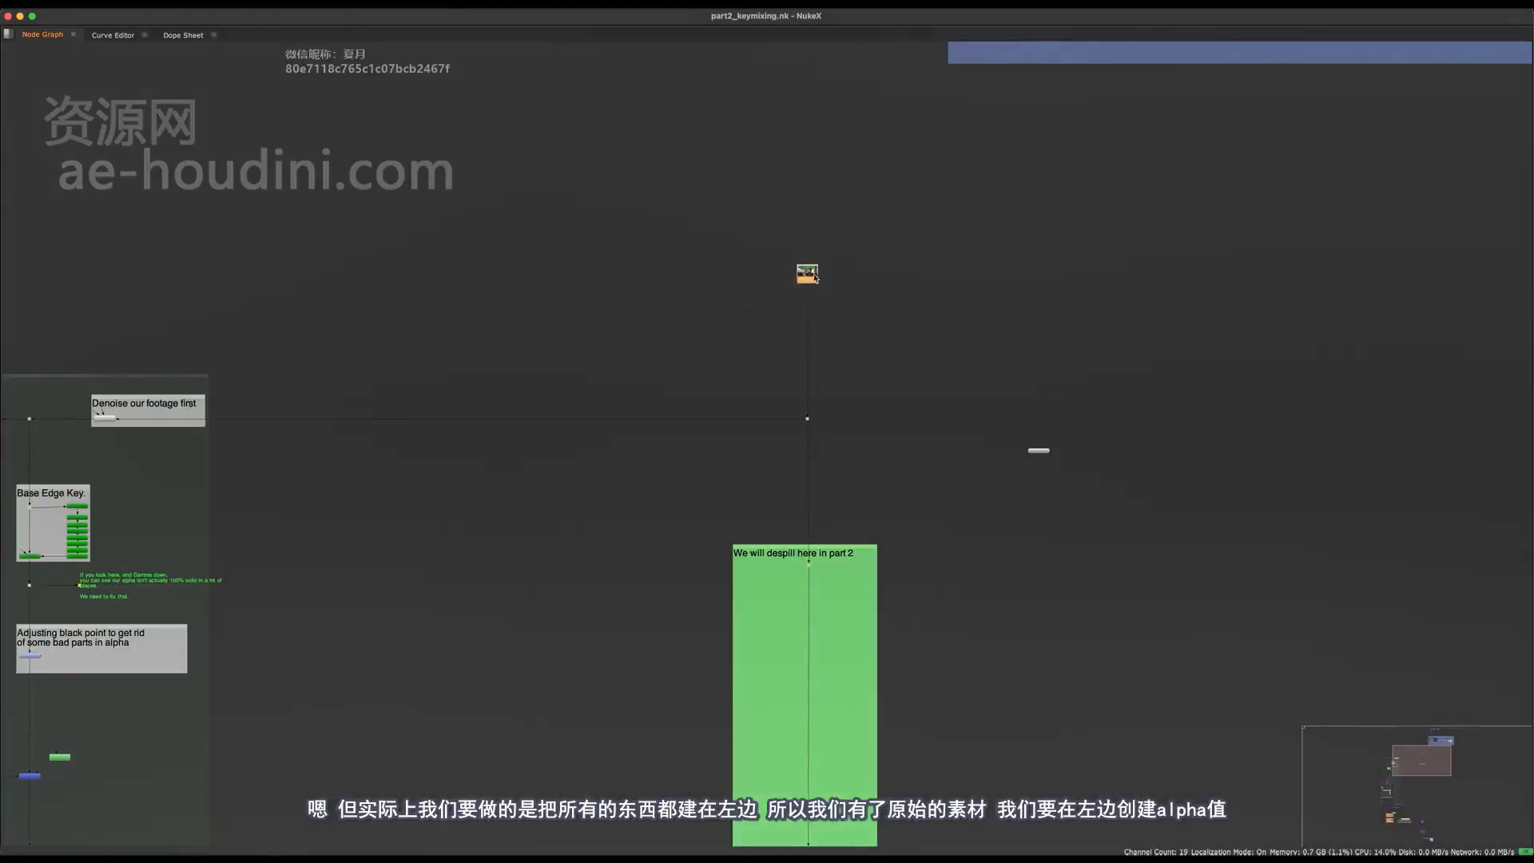
# Trace the split from the source plate into the Key branch for the alpha and the main pipe for the colour.
pyautogui.moveTo(801, 278); pyautogui.dragTo(914, 216, button='middle')
pyautogui.scroll(-2, 919, 244)
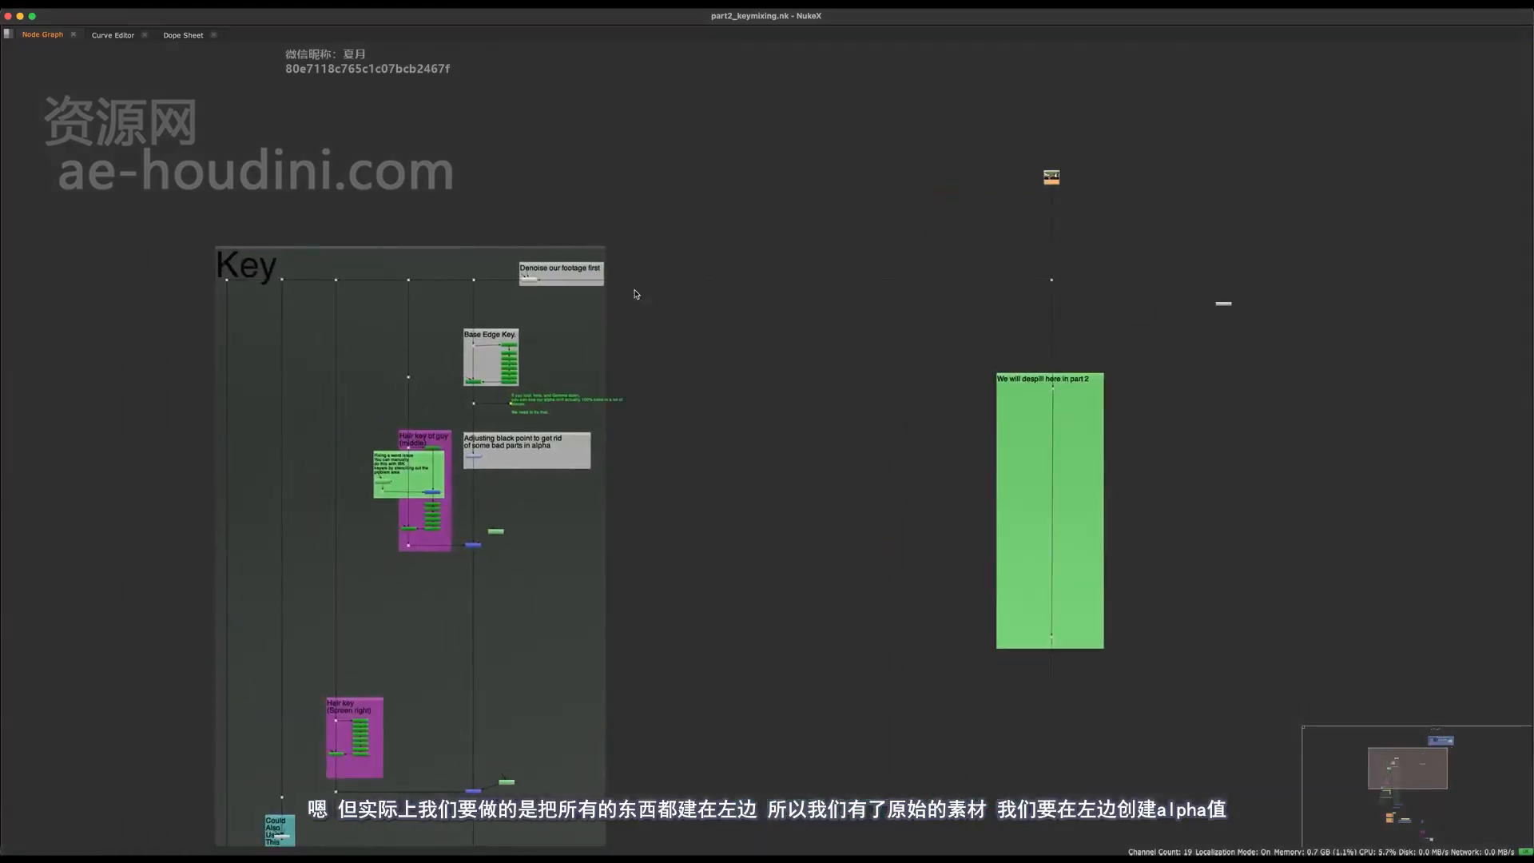
pyautogui.moveTo(636, 295); pyautogui.dragTo(647, 255, button='middle')
pyautogui.scroll(-3, 670, 185)
pyautogui.moveTo(690, 137); pyautogui.dragTo(220, 834)
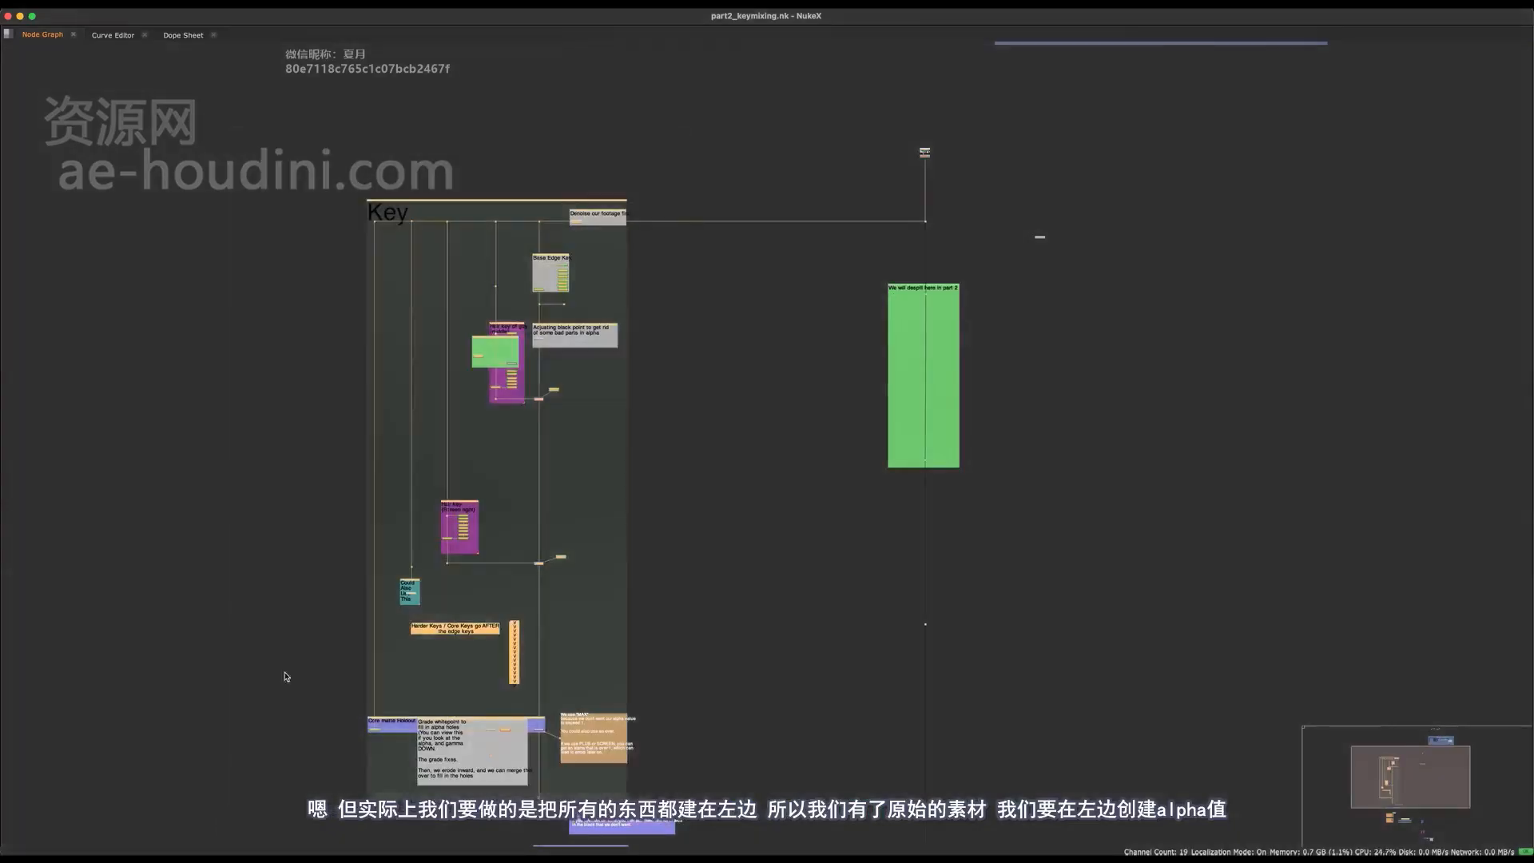
pyautogui.scroll(-4, 695, 195)
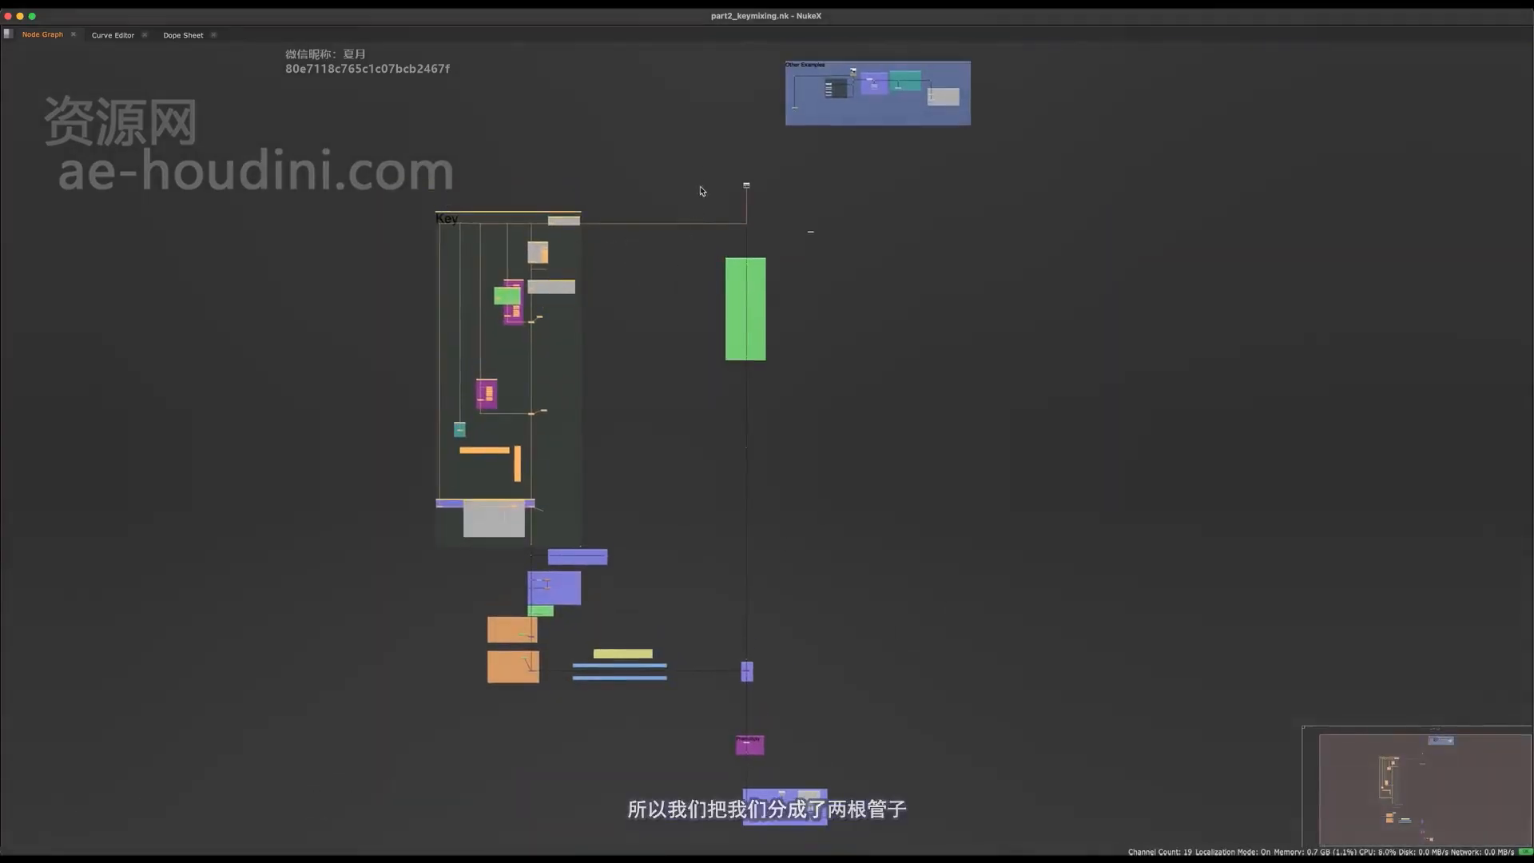
pyautogui.moveTo(743, 172); pyautogui.dragTo(399, 675)
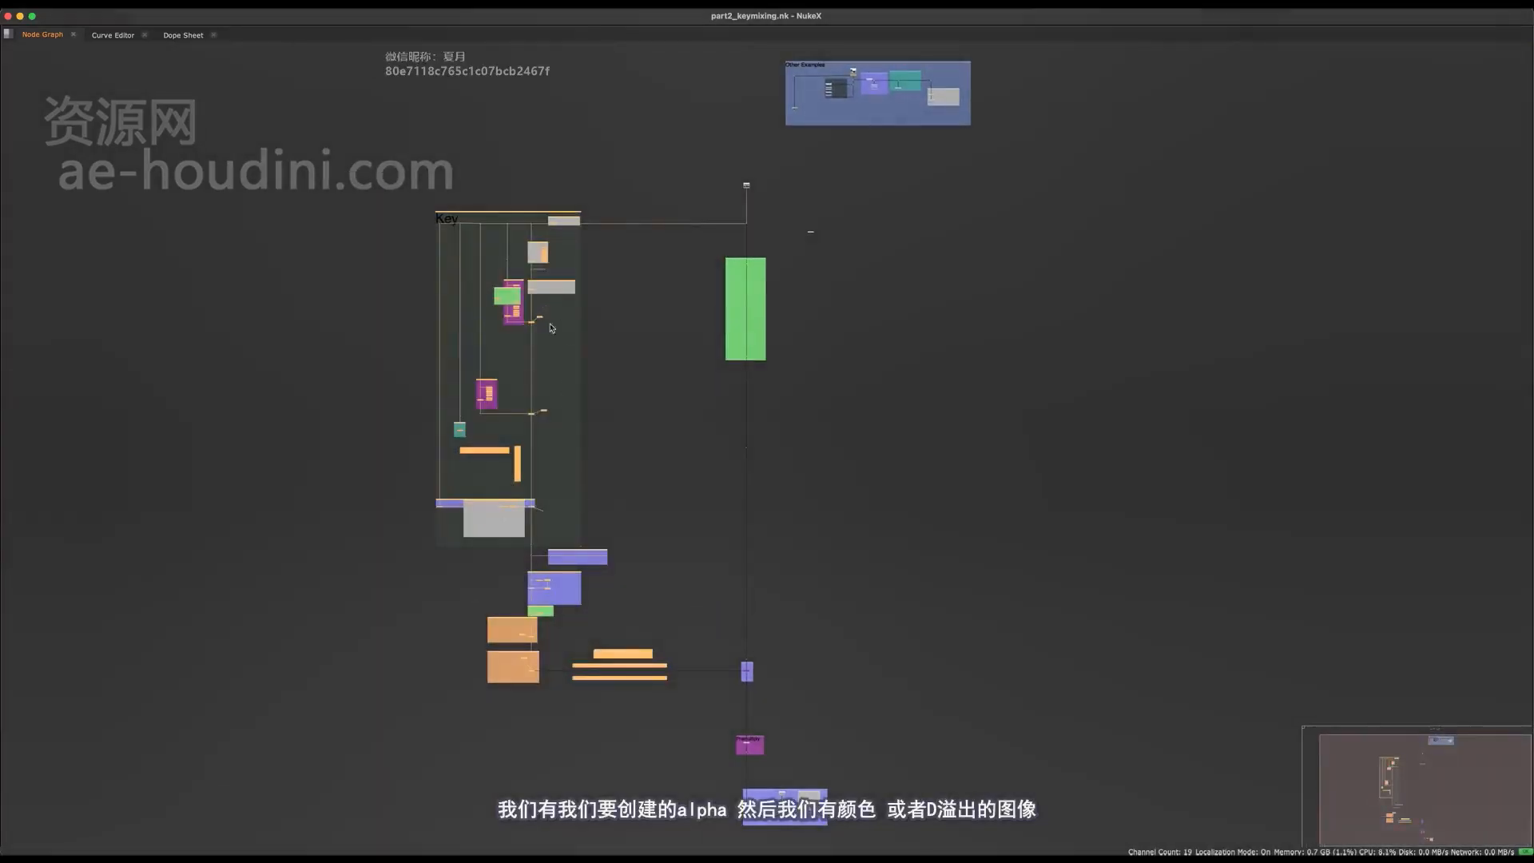
pyautogui.moveTo(796, 186); pyautogui.dragTo(673, 712)
pyautogui.moveTo(676, 284); pyautogui.dragTo(765, 354, button='middle')
pyautogui.scroll(5, 668, 319)
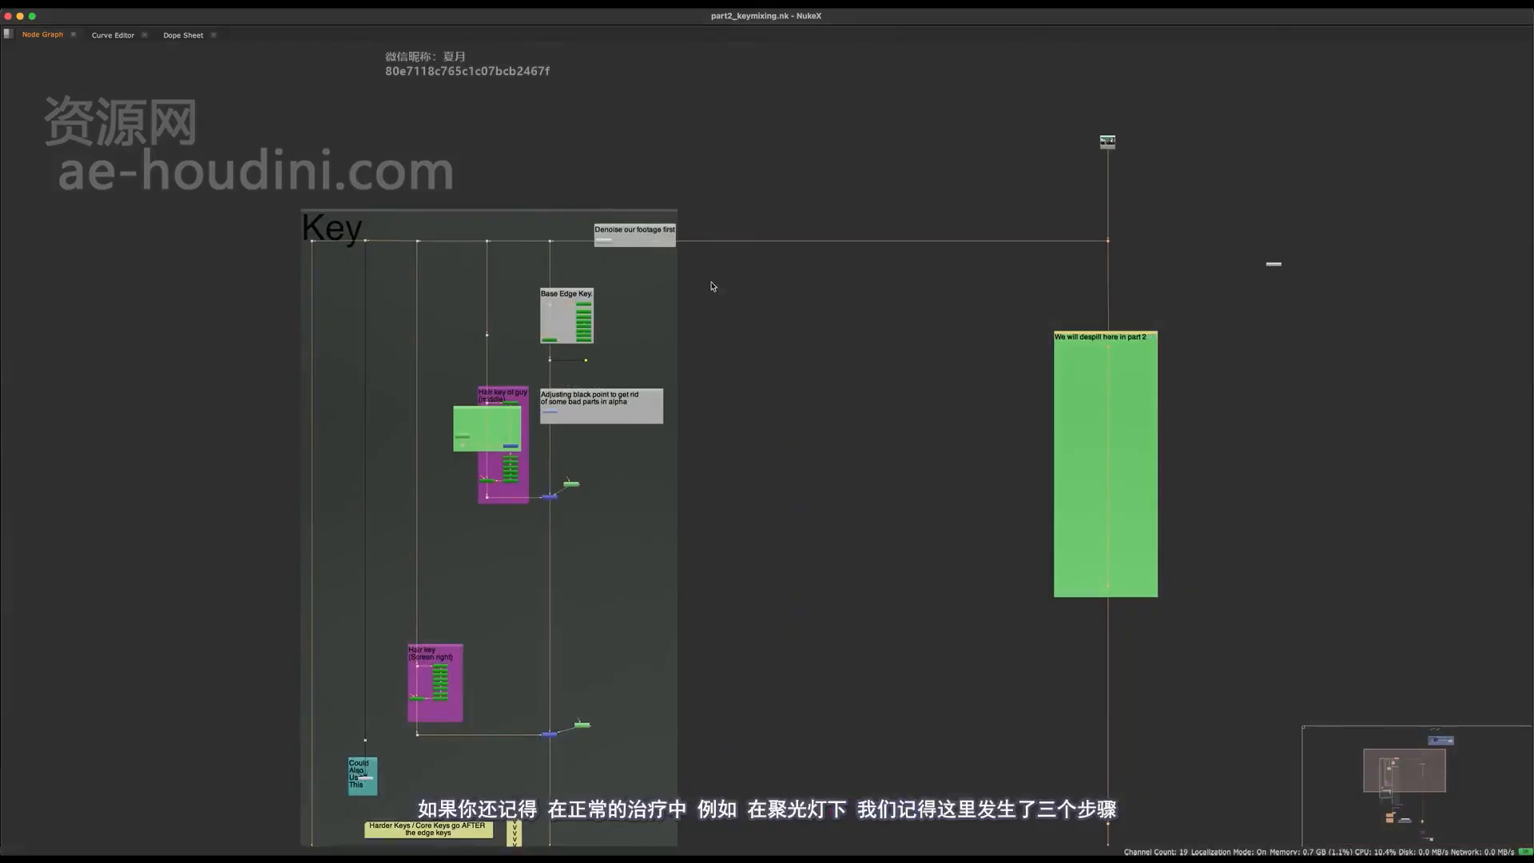
pyautogui.moveTo(714, 300); pyautogui.dragTo(680, 143, button='middle')
pyautogui.moveTo(662, 362); pyautogui.dragTo(606, 237, button='middle')
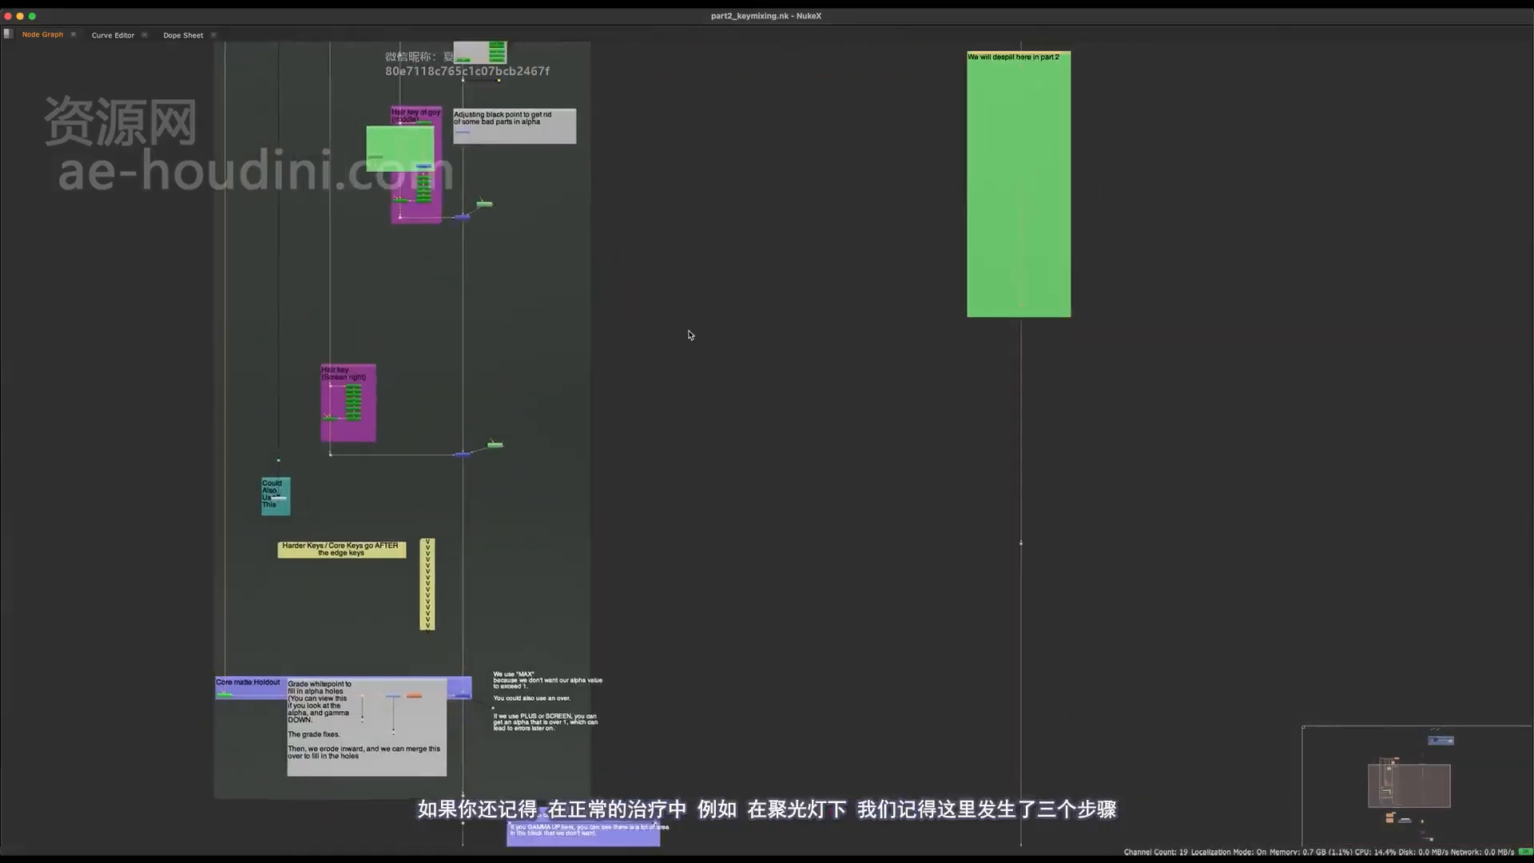
# Add a Keylight node beside the source plate, connect its Source input to Read4, and place it below the plate.
pyautogui.moveTo(689, 335); pyautogui.dragTo(482, 734, button='middle')
pyautogui.scroll(5, 873, 264)
pyautogui.press('Tab')
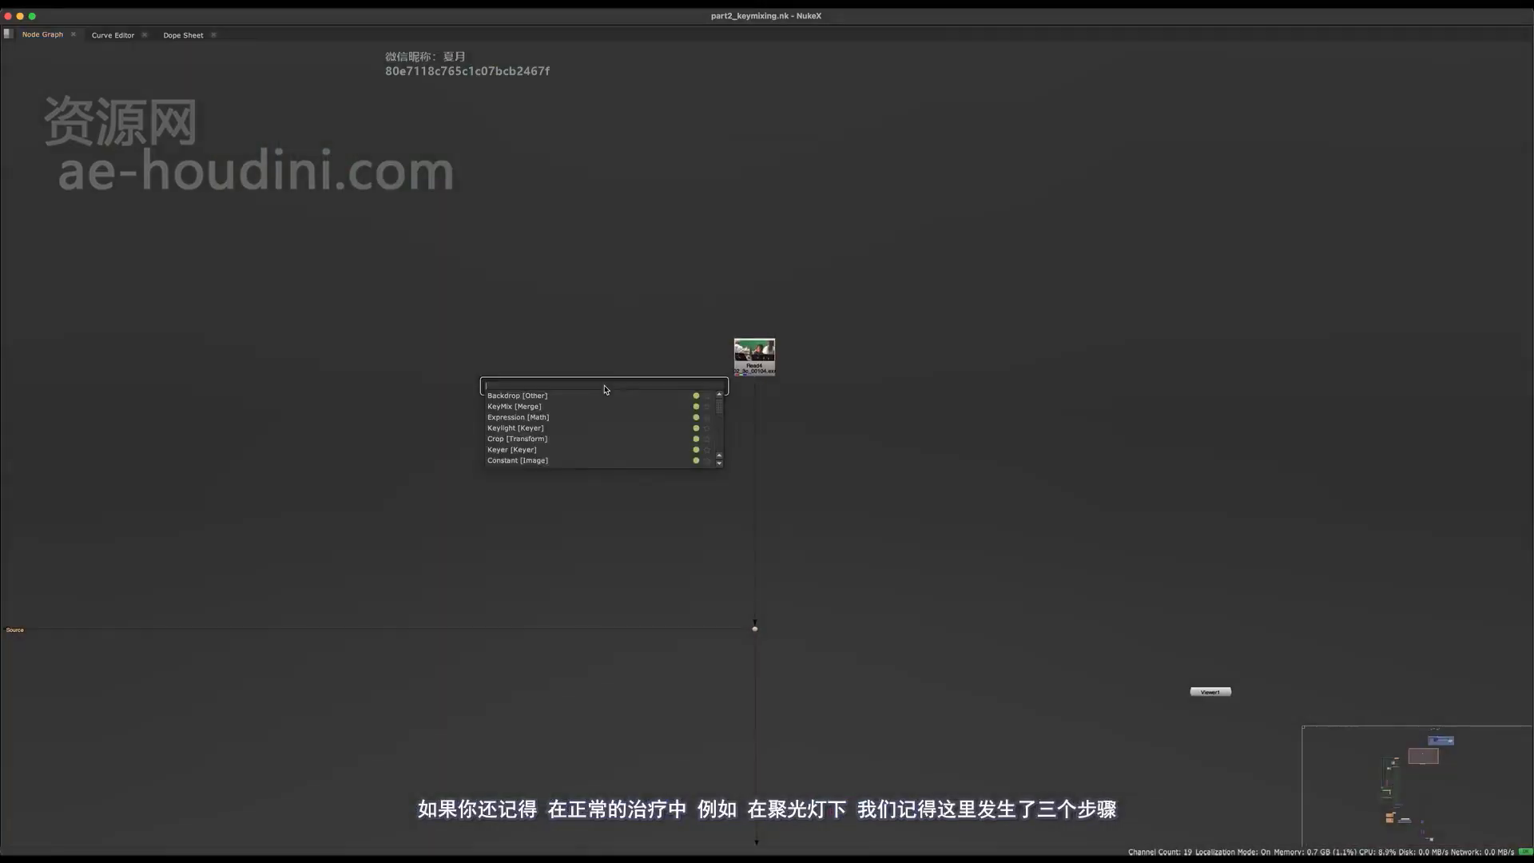
pyautogui.write('keylig')
pyautogui.press('Return')
pyautogui.moveTo(657, 315); pyautogui.dragTo(643, 328, button='middle')
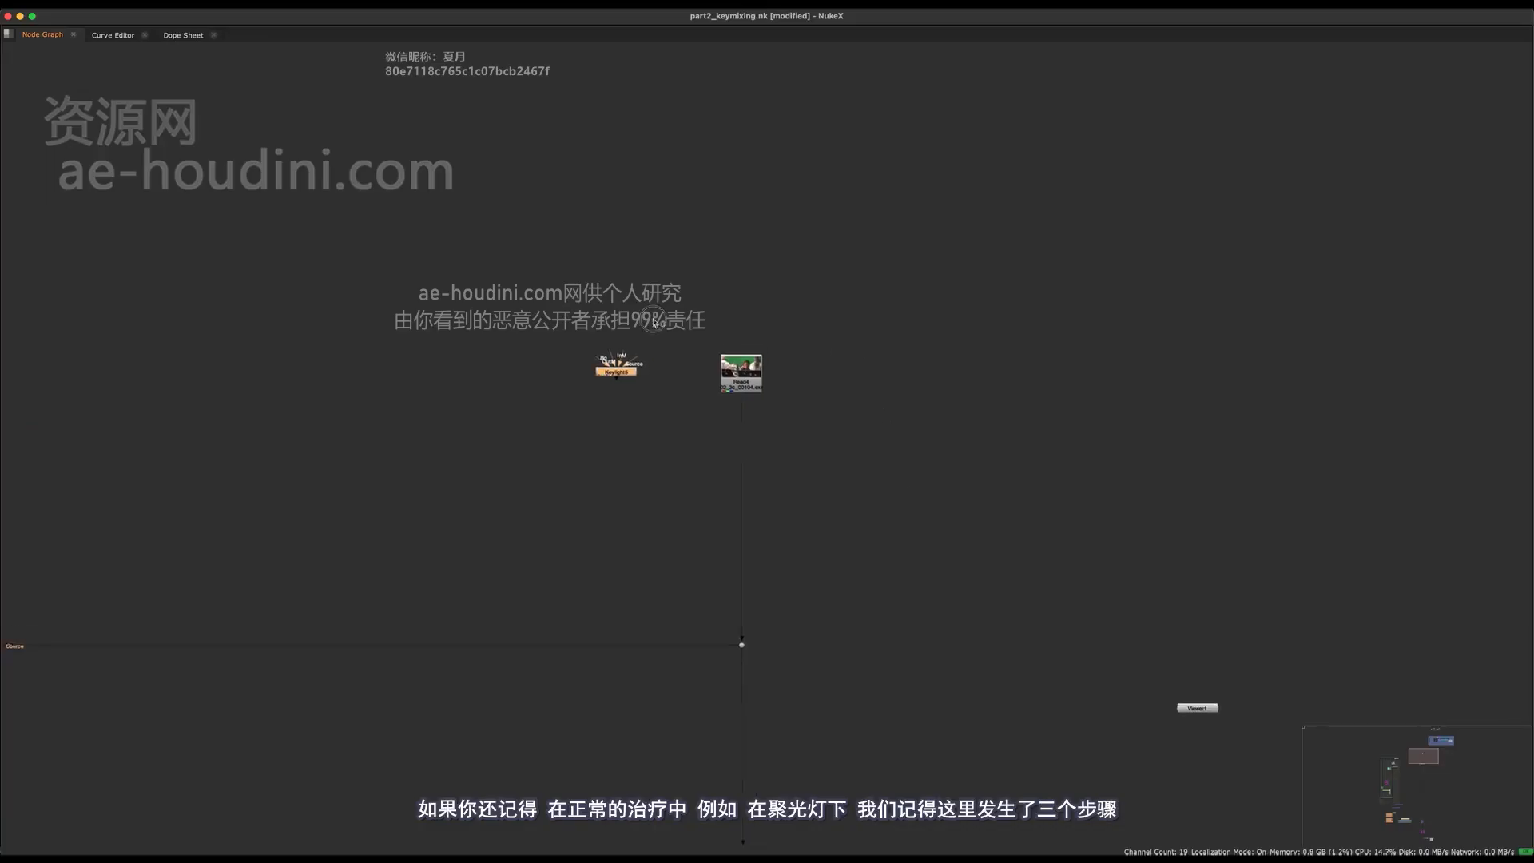
pyautogui.scroll(5, 640, 327)
pyautogui.moveTo(628, 406); pyautogui.dragTo(890, 471)
pyautogui.moveTo(600, 441); pyautogui.dragTo(572, 718)
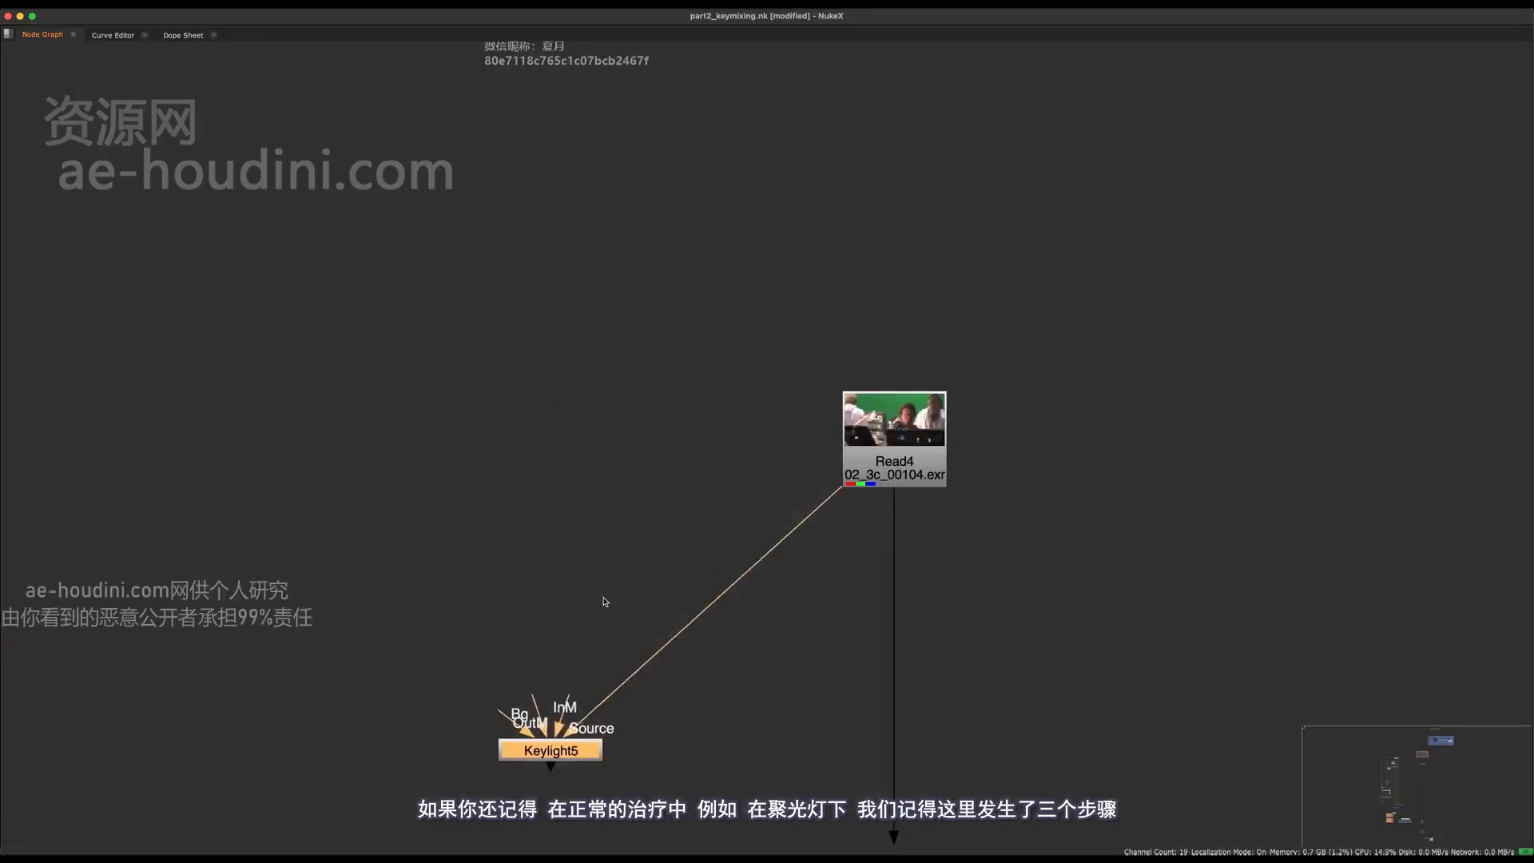
pyautogui.moveTo(572, 718); pyautogui.dragTo(658, 503, button='middle')
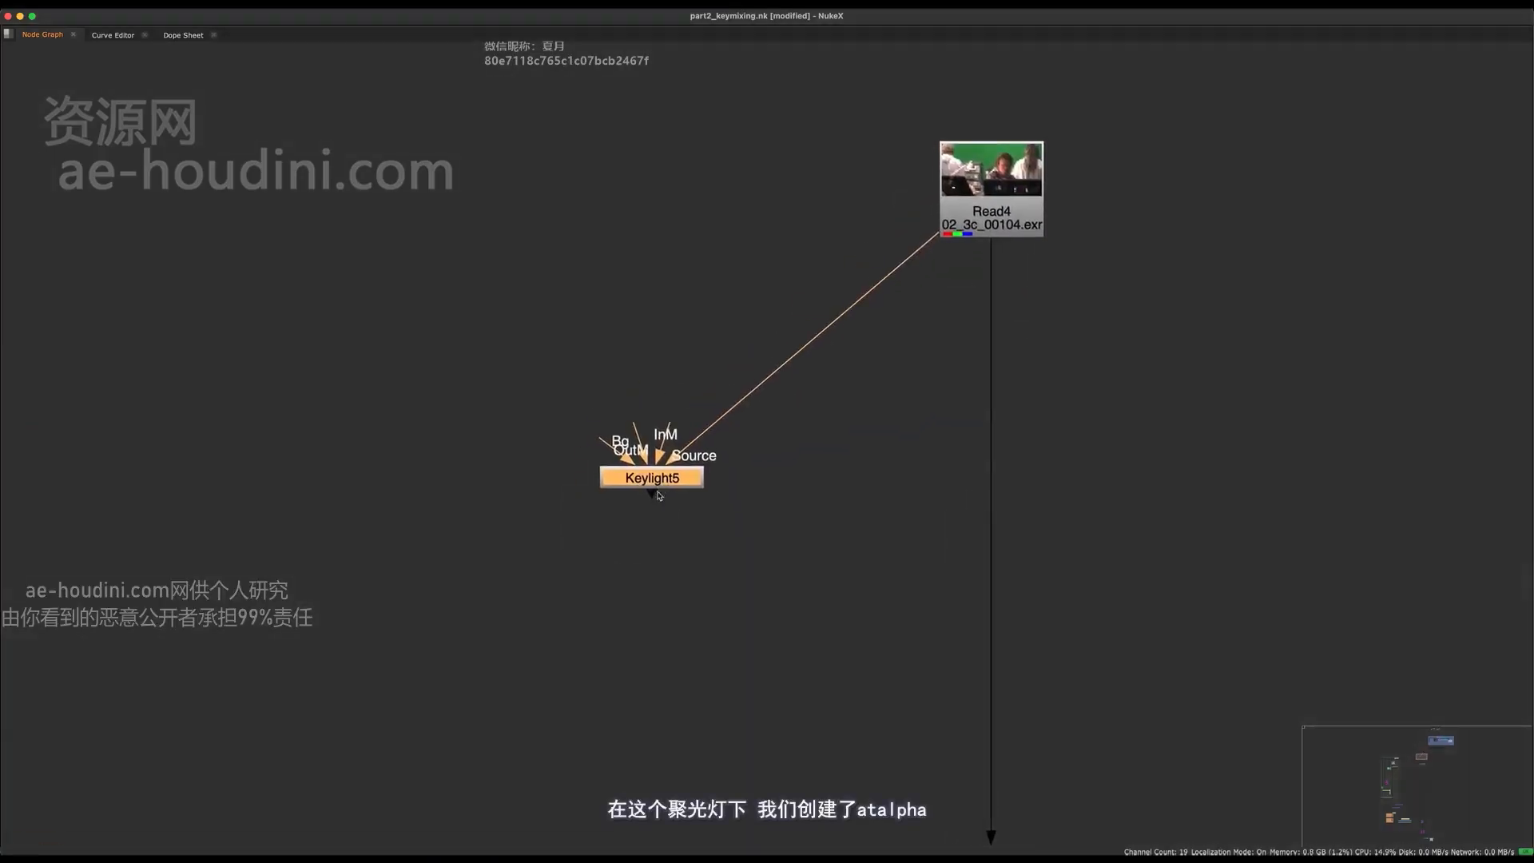
# Attach a Dot to the Keylight output and label it "Alpha Created".
pyautogui.moveTo(654, 494); pyautogui.dragTo(476, 571)
pyautogui.doubleClick(479, 568)
pyautogui.press('space')
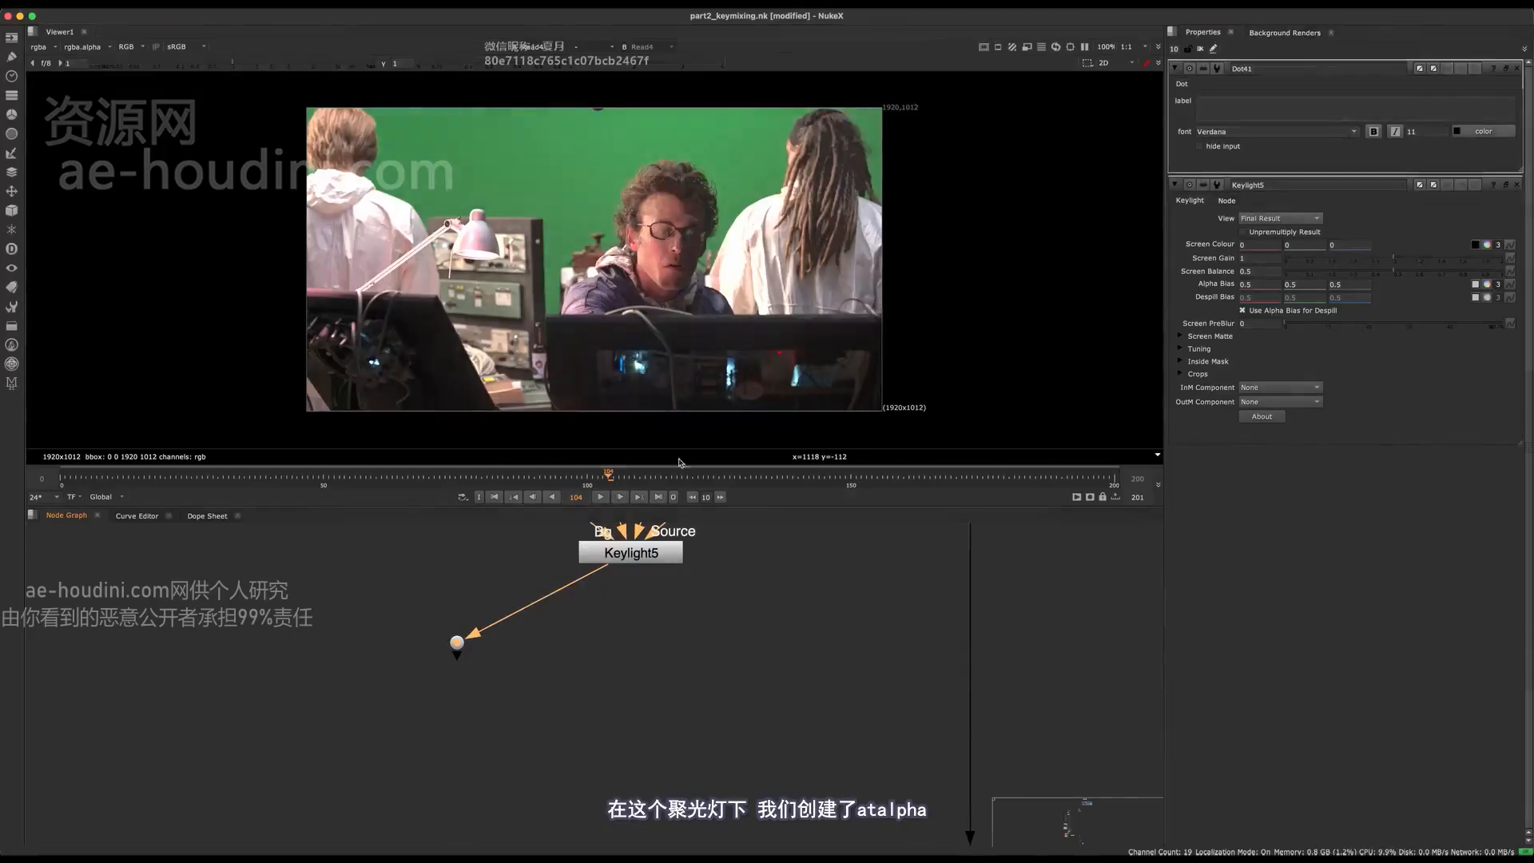
pyautogui.click(1232, 113)
pyautogui.write('Alpha')
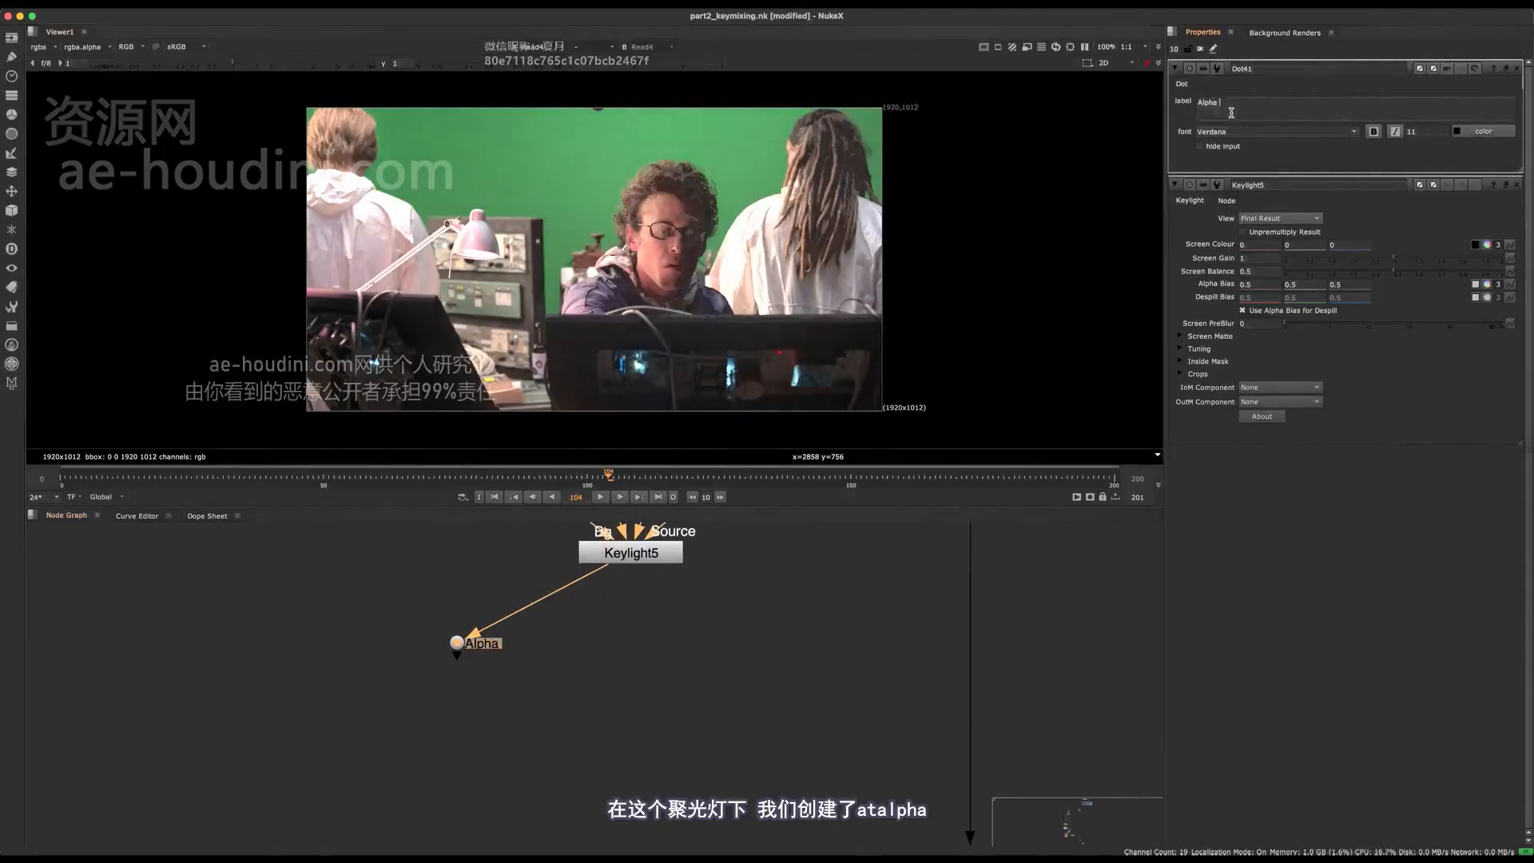
pyautogui.write(' Created')
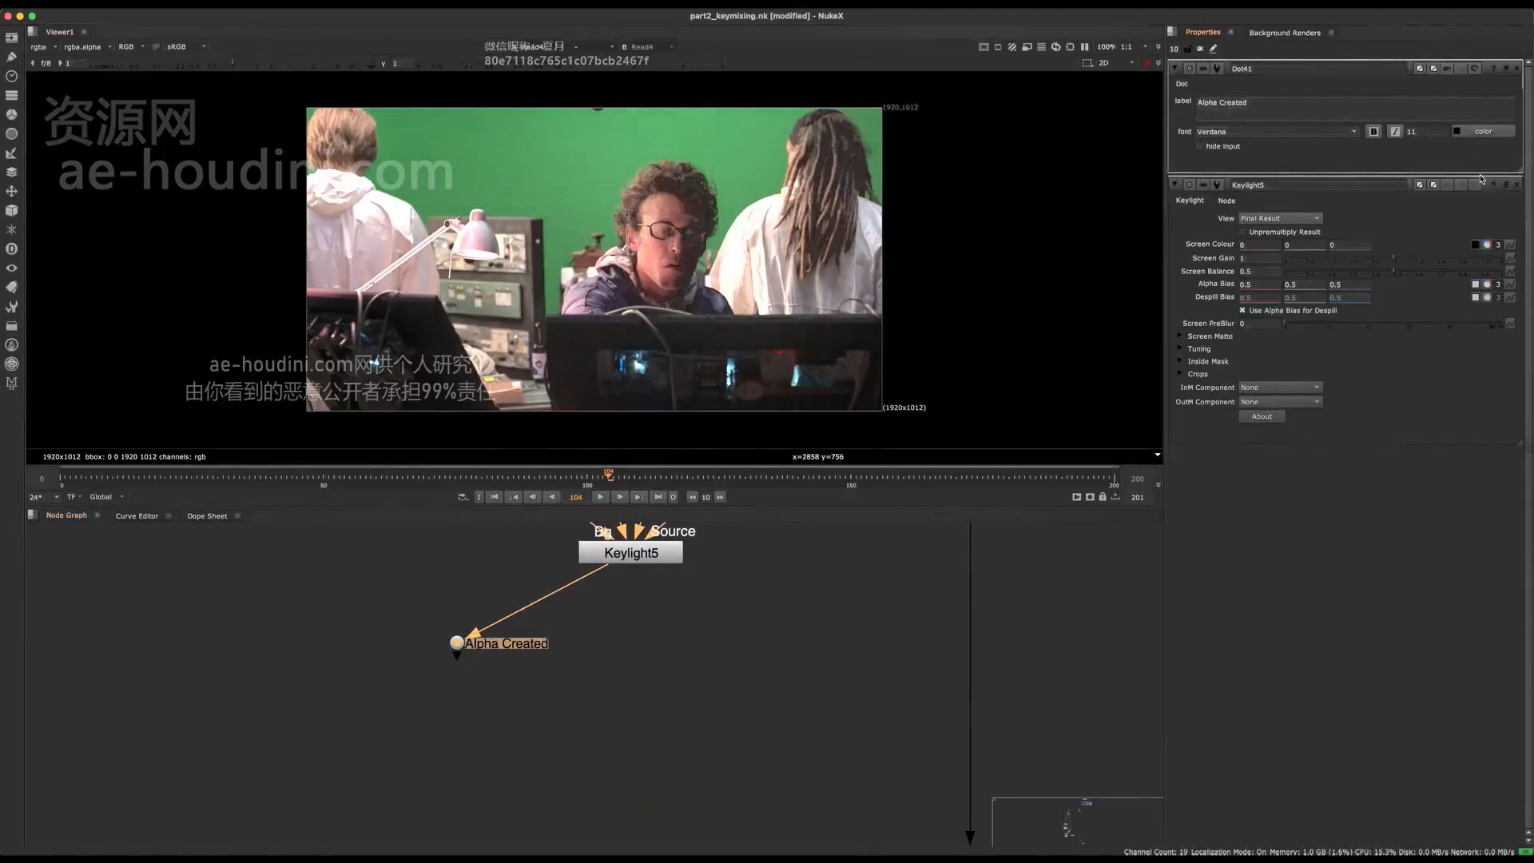
# Set the Alpha Created dot's label font size to 55 and choose a bright green font colour.
pyautogui.write('55')
pyautogui.press('Return')
pyautogui.click(1482, 131)
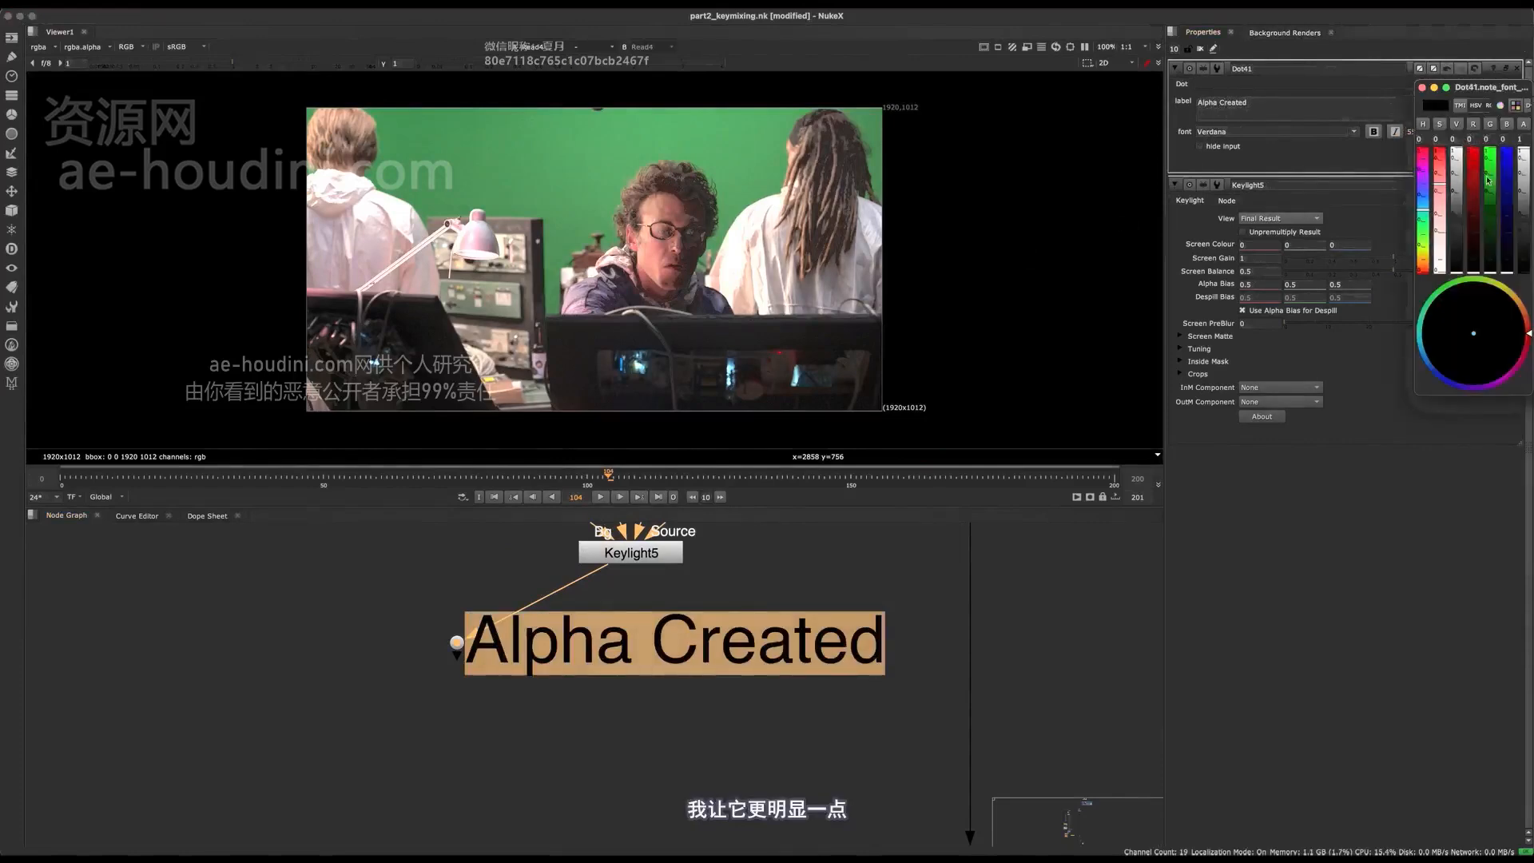
pyautogui.moveTo(1490, 162); pyautogui.dragTo(1492, 135)
pyautogui.scroll(-2, 579, 671)
pyautogui.press('space')
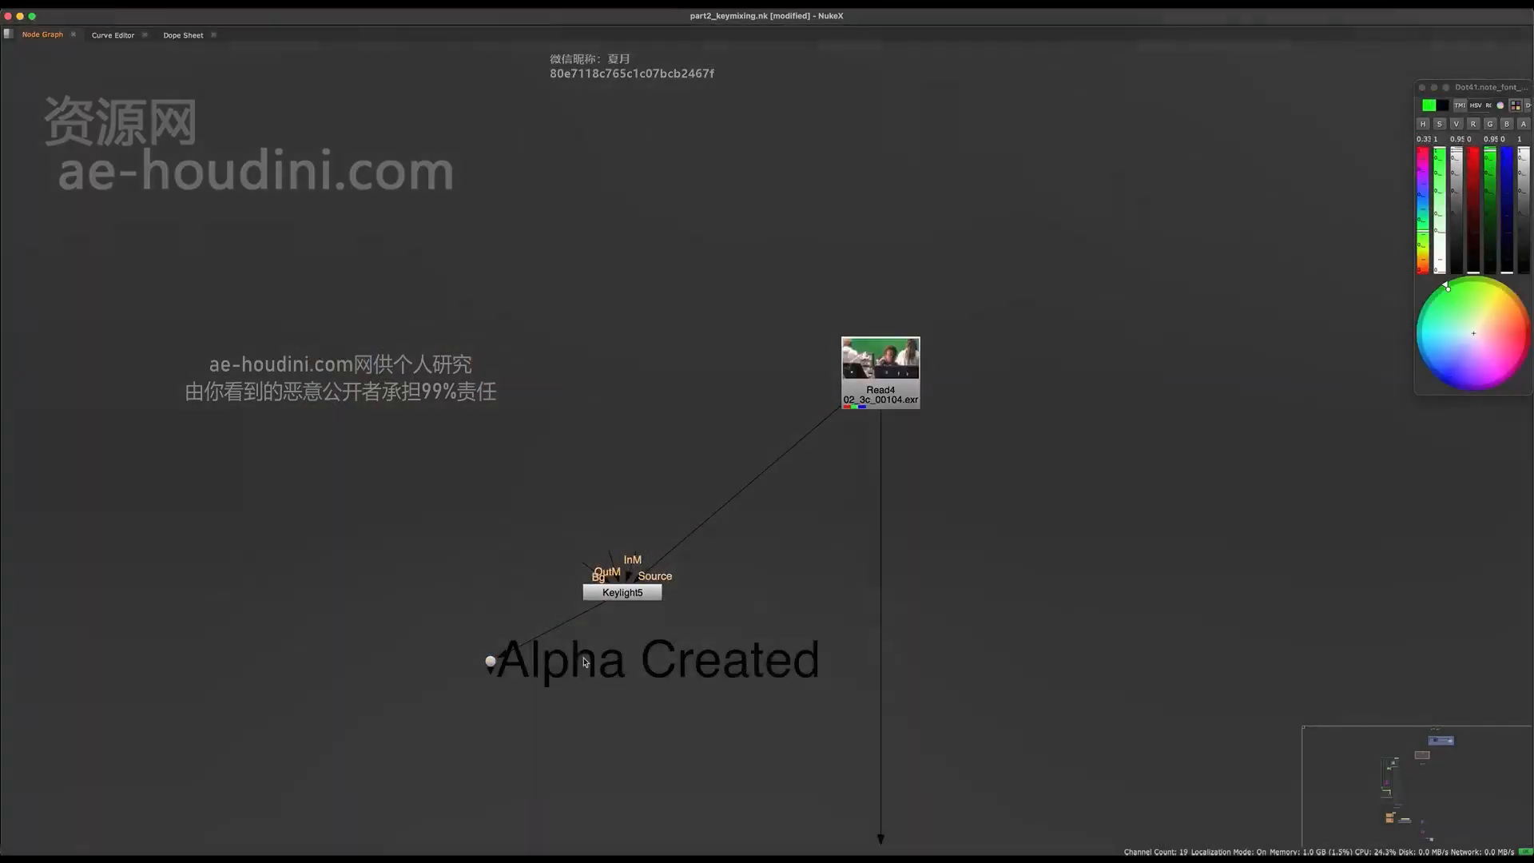
pyautogui.scroll(-5, 579, 670)
pyautogui.scroll(5, 580, 671)
# Colour the Alpha Created dot's tile green and move the dot farther away from Keylight.
pyautogui.press('space')
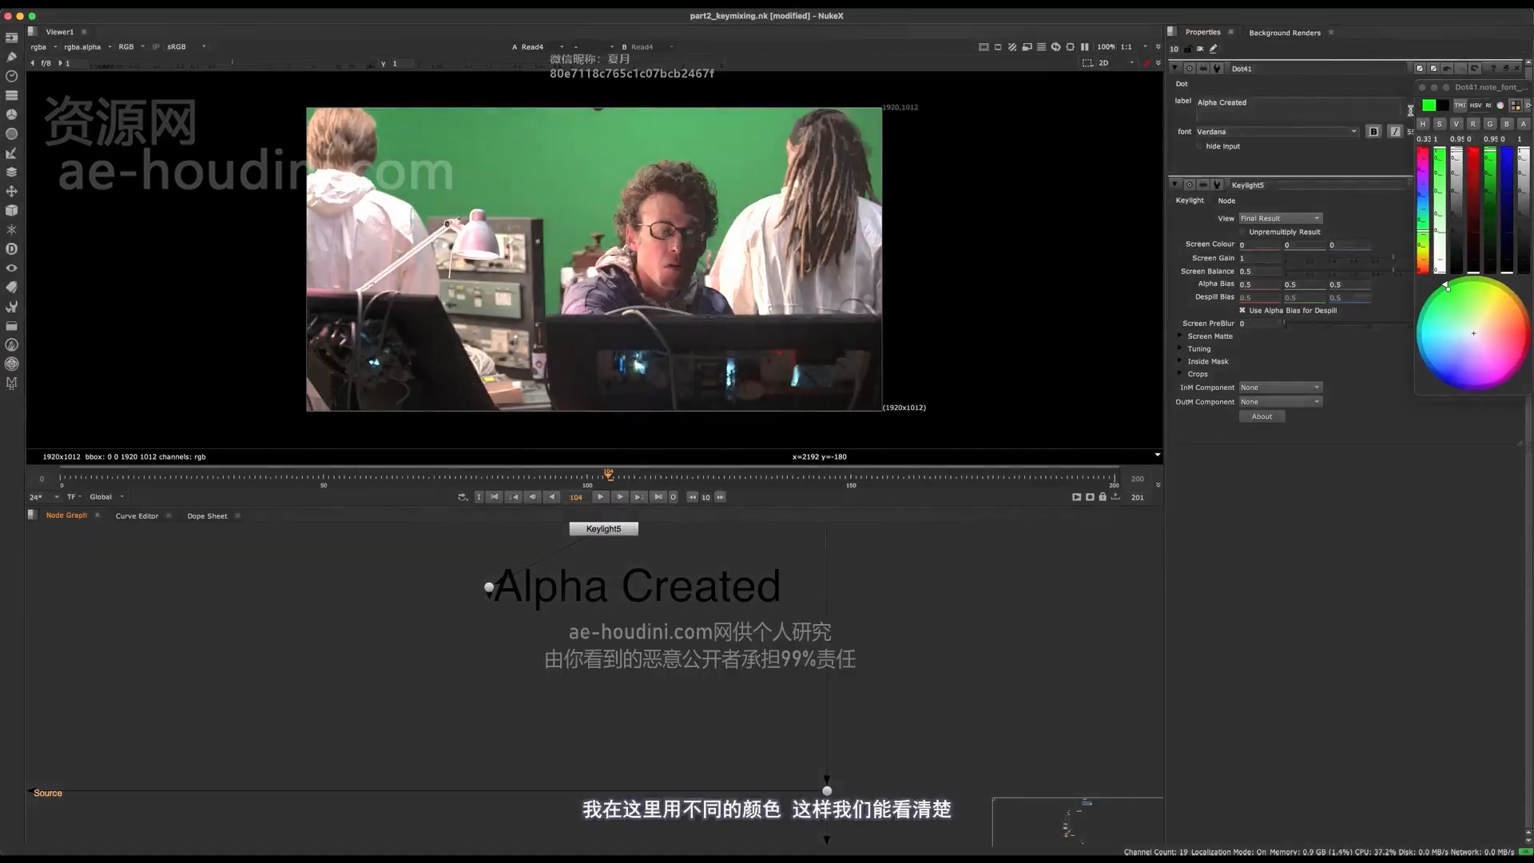
pyautogui.click(1421, 88)
pyautogui.click(1420, 69)
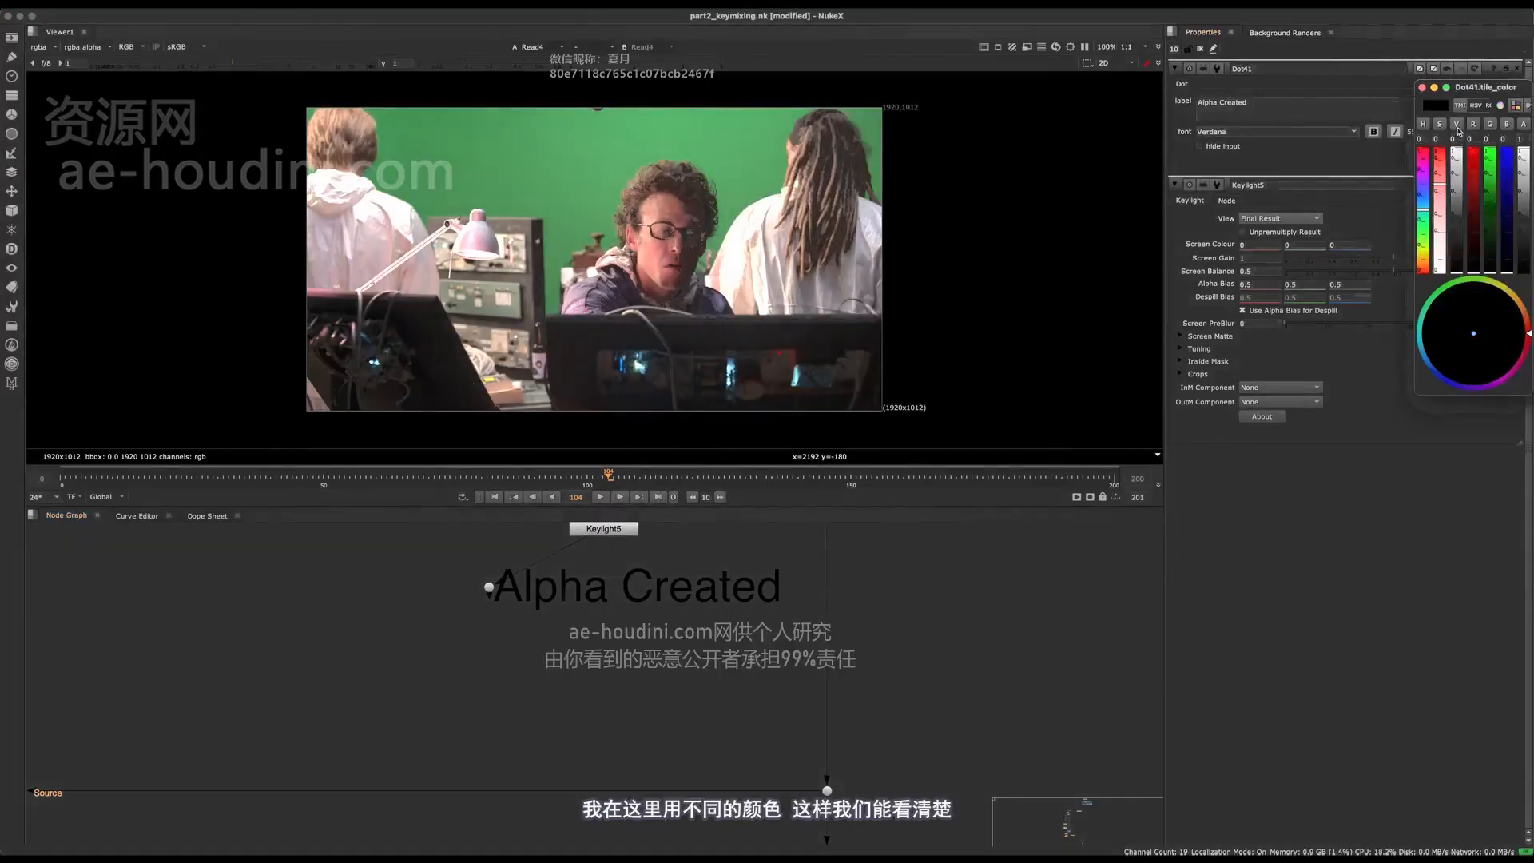
pyautogui.click(1491, 168)
pyautogui.scroll(-3, 454, 692)
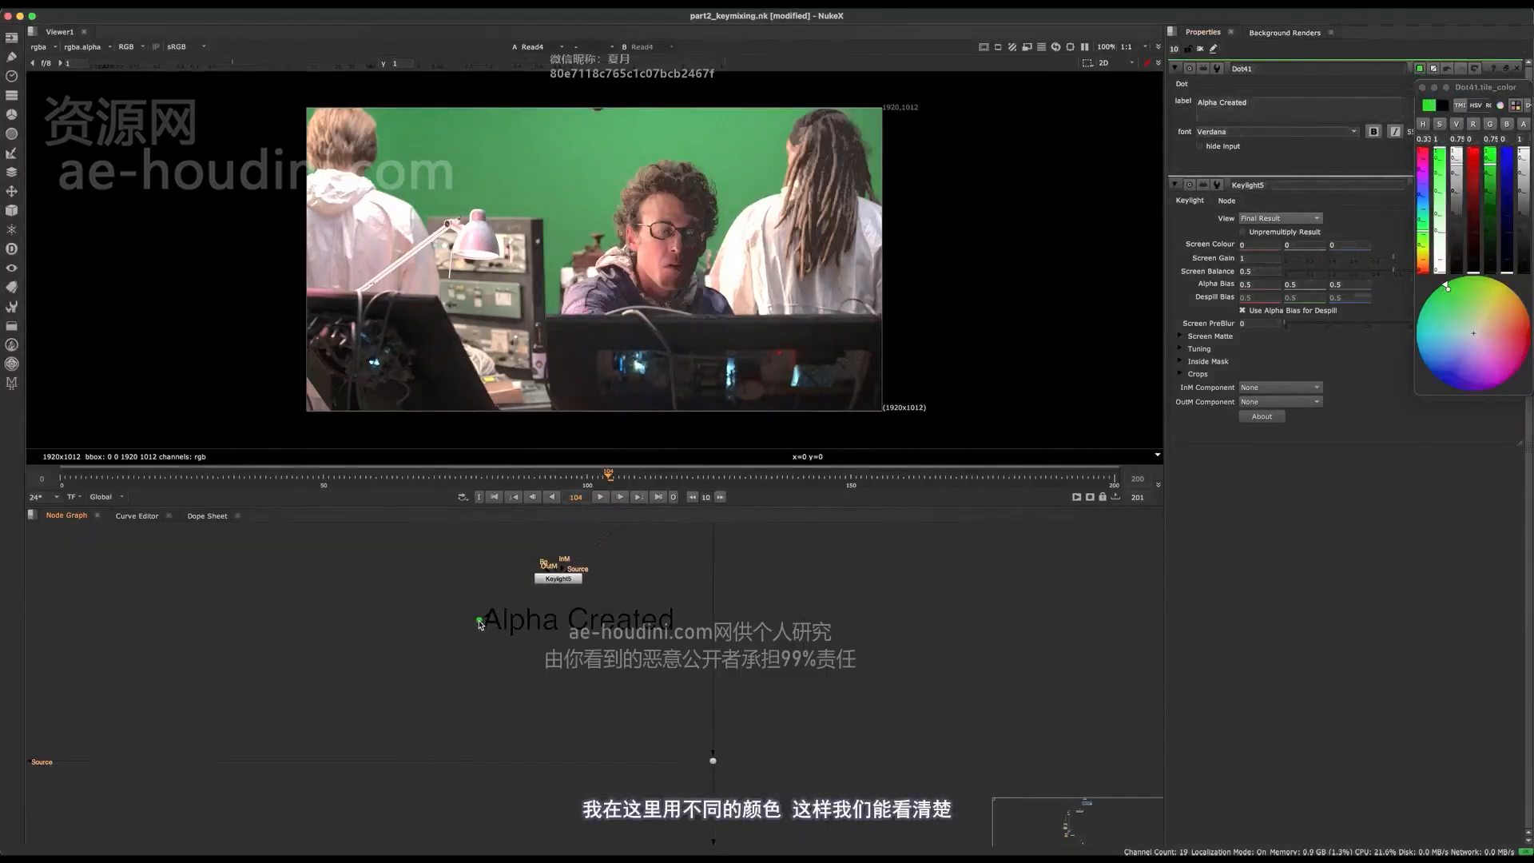
pyautogui.moveTo(479, 620); pyautogui.dragTo(395, 662)
pyautogui.scroll(3, 461, 664)
# Duplicate the Alpha Created dot, connect the copy to Keylight, relabel it "Despill", and place it under the node.
pyautogui.press('super+c')
pyautogui.click(541, 616)
pyautogui.press('super+v')
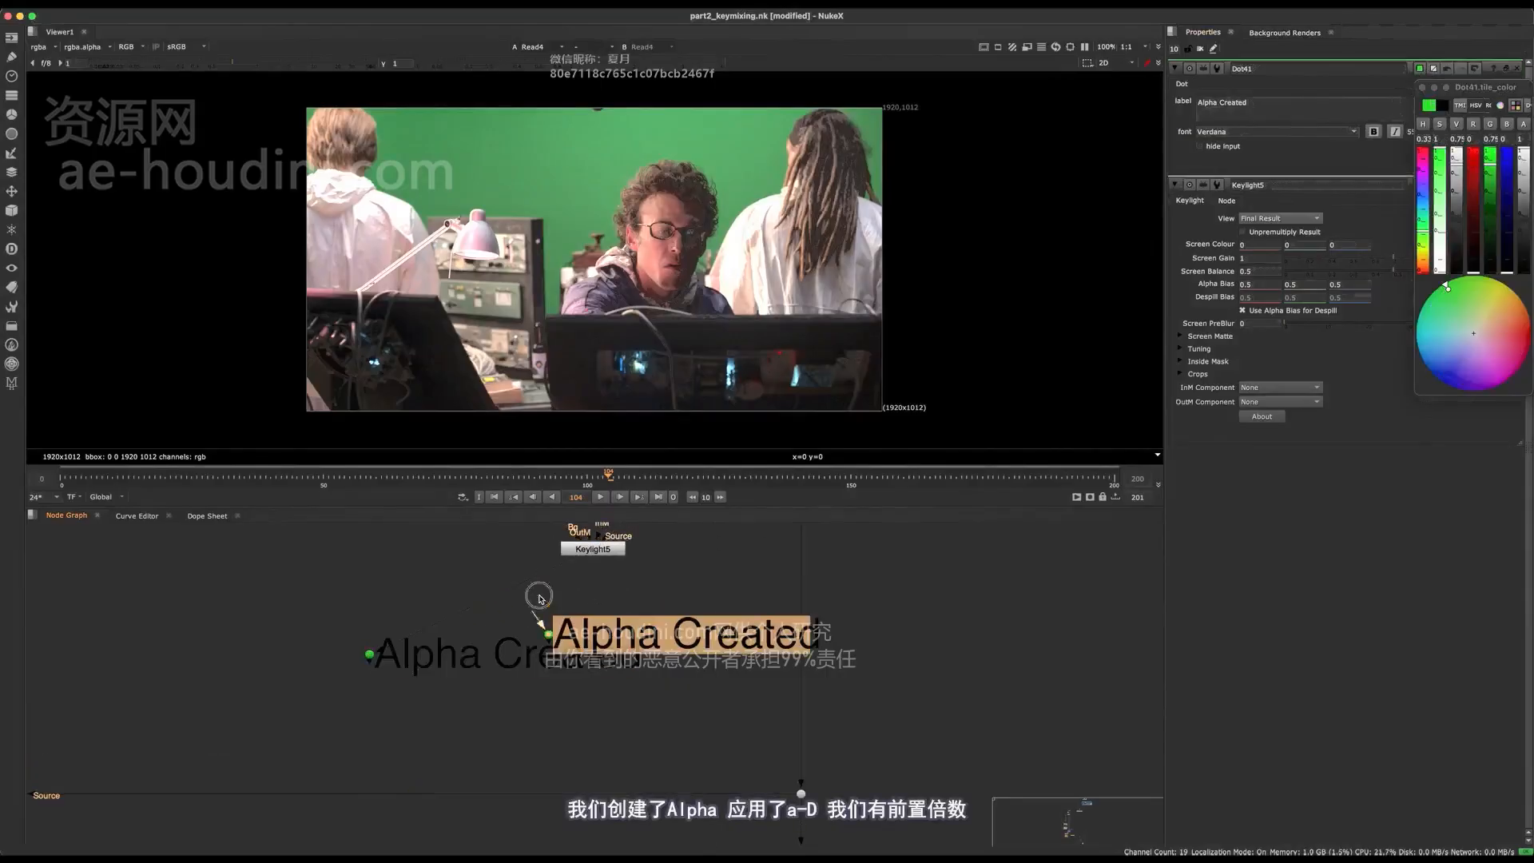
pyautogui.moveTo(539, 599); pyautogui.dragTo(590, 551)
pyautogui.moveTo(548, 647); pyautogui.dragTo(468, 659, button='middle')
pyautogui.moveTo(482, 635); pyautogui.dragTo(508, 611)
pyautogui.doubleClick(511, 615)
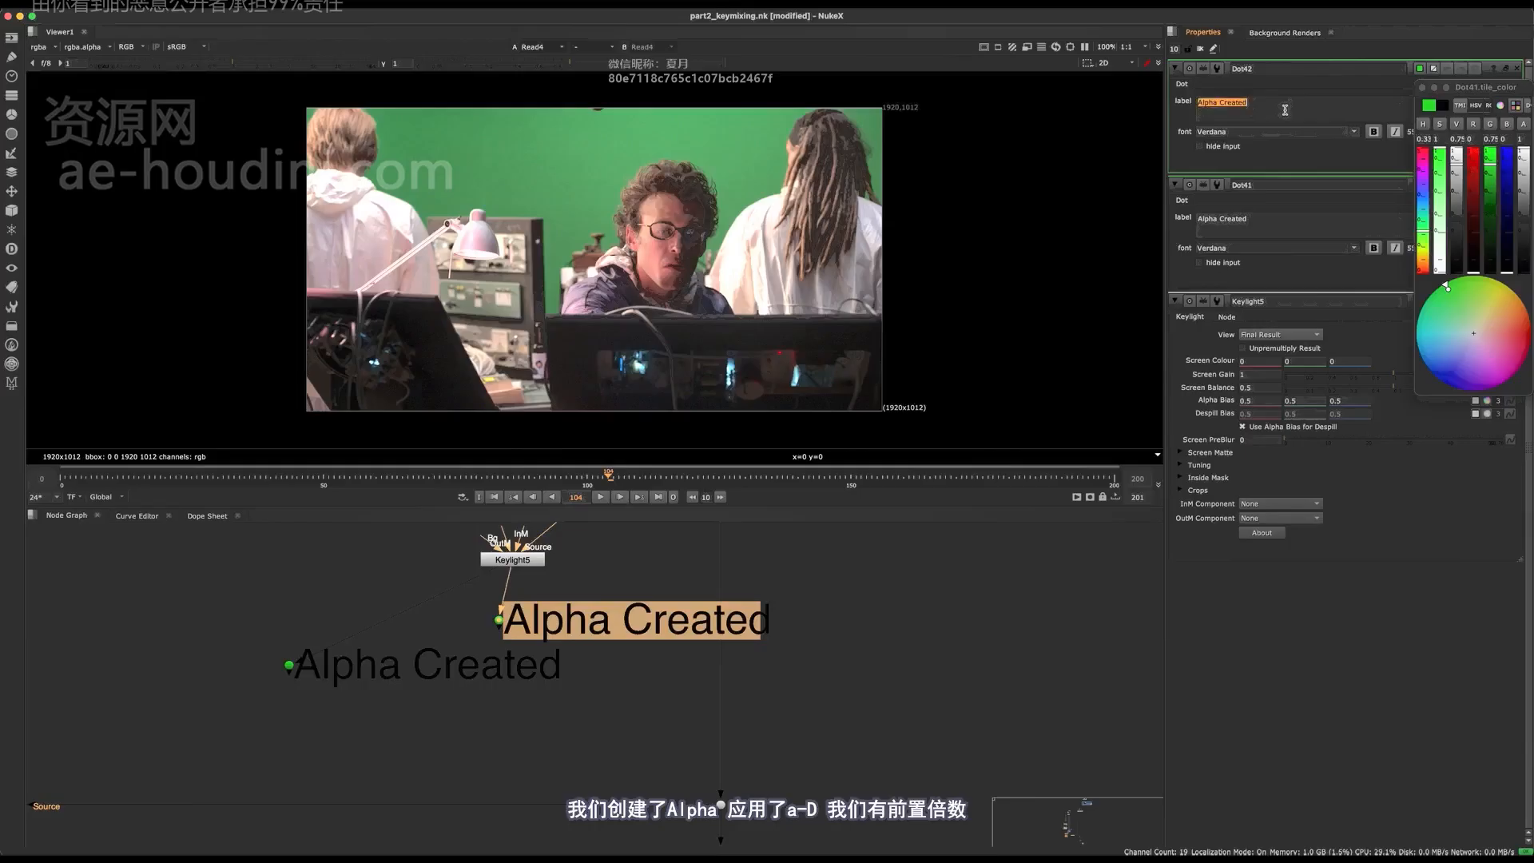
pyautogui.write('Despill')
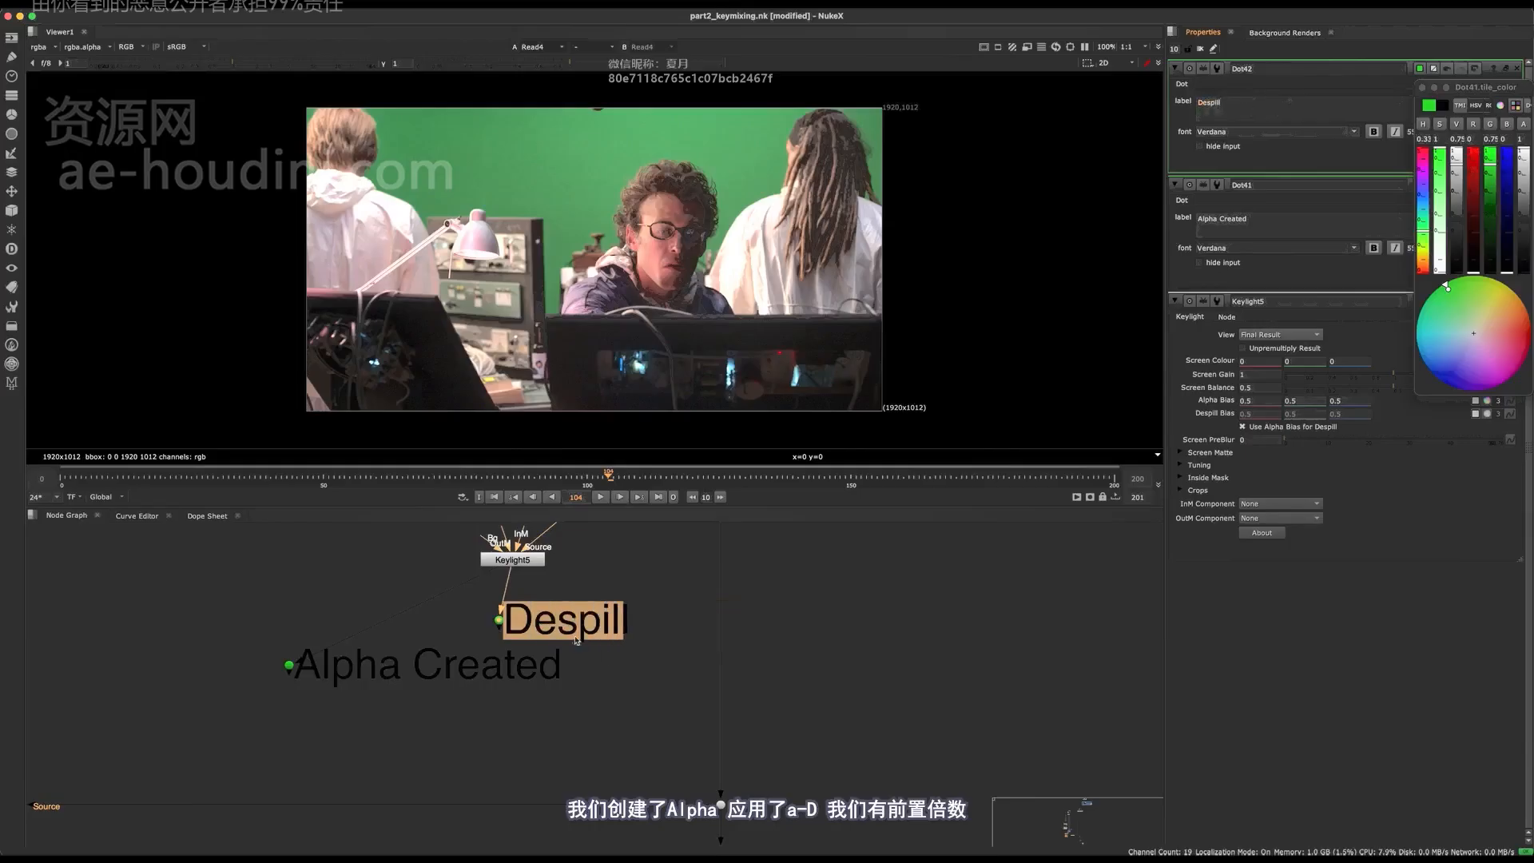
pyautogui.moveTo(501, 621); pyautogui.dragTo(515, 626)
# Duplicate the Despill dot and connect the copy to the Keylight output.
pyautogui.press('super+c')
pyautogui.click(618, 580)
pyautogui.press('super+v')
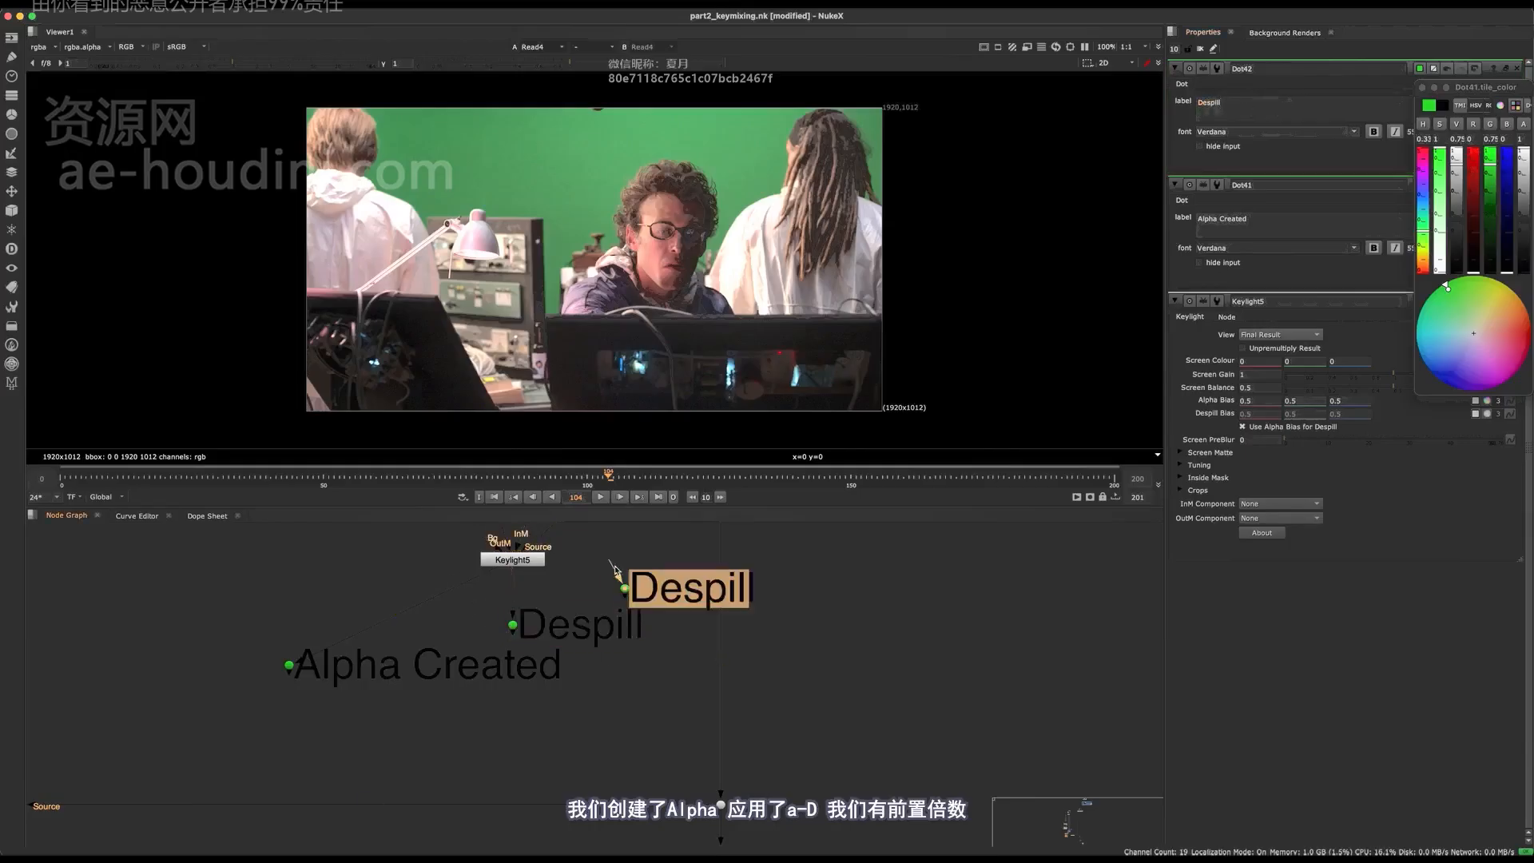
pyautogui.moveTo(624, 578); pyautogui.dragTo(545, 566)
# Relabel the newly copied dot as "Premultiply".
pyautogui.doubleClick(631, 593)
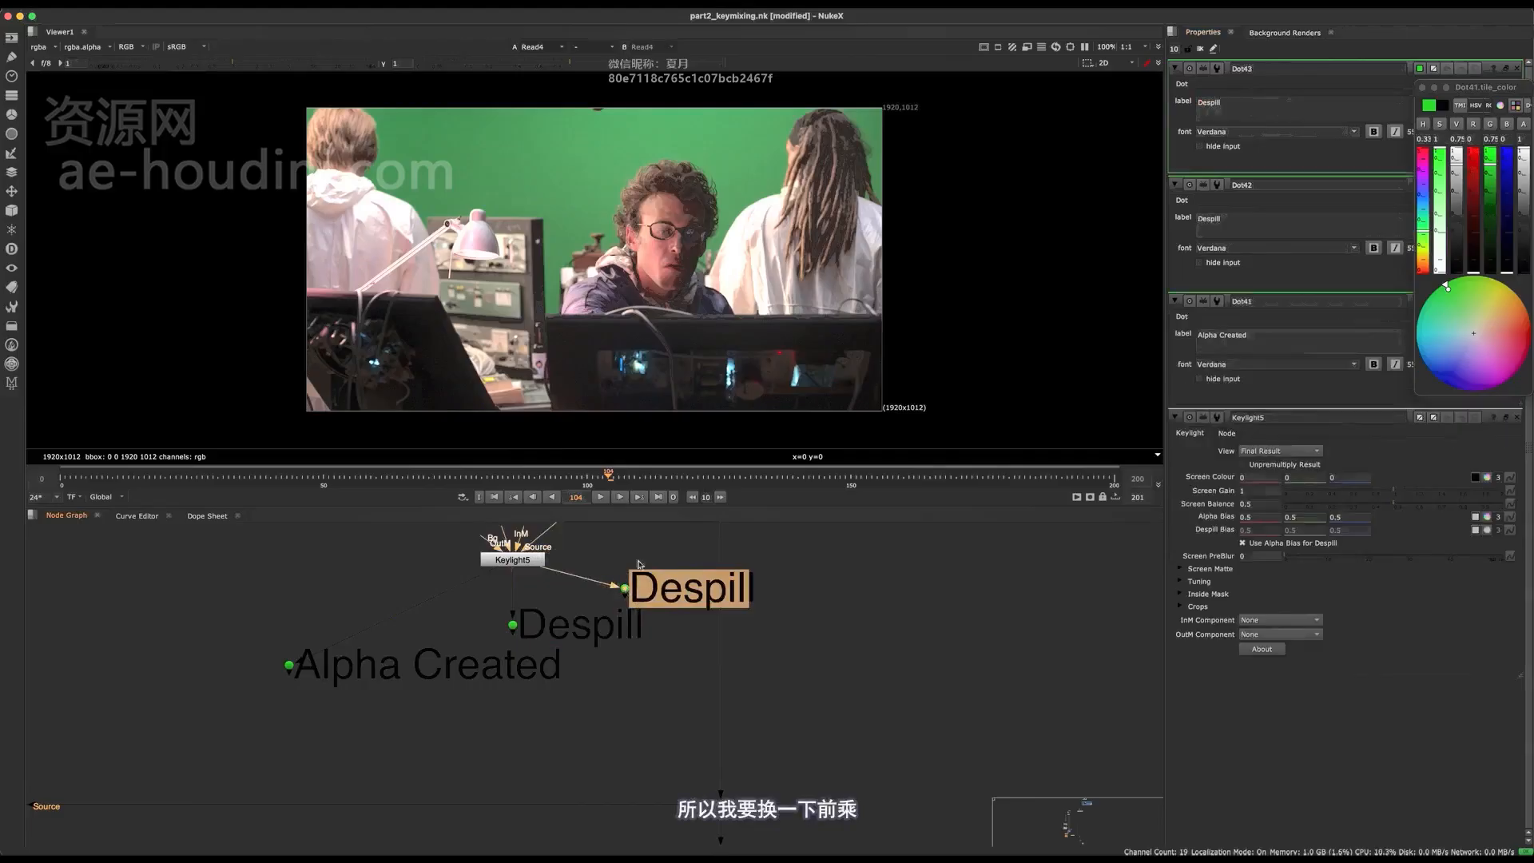
pyautogui.click(1269, 113)
pyautogui.press('BackSpace')
pyautogui.press('BackSpace')
pyautogui.press('BackSpace')
pyautogui.press('BackSpace')
pyautogui.press('BackSpace')
pyautogui.press('BackSpace')
pyautogui.press('BackSpace')
pyautogui.write('Premul')
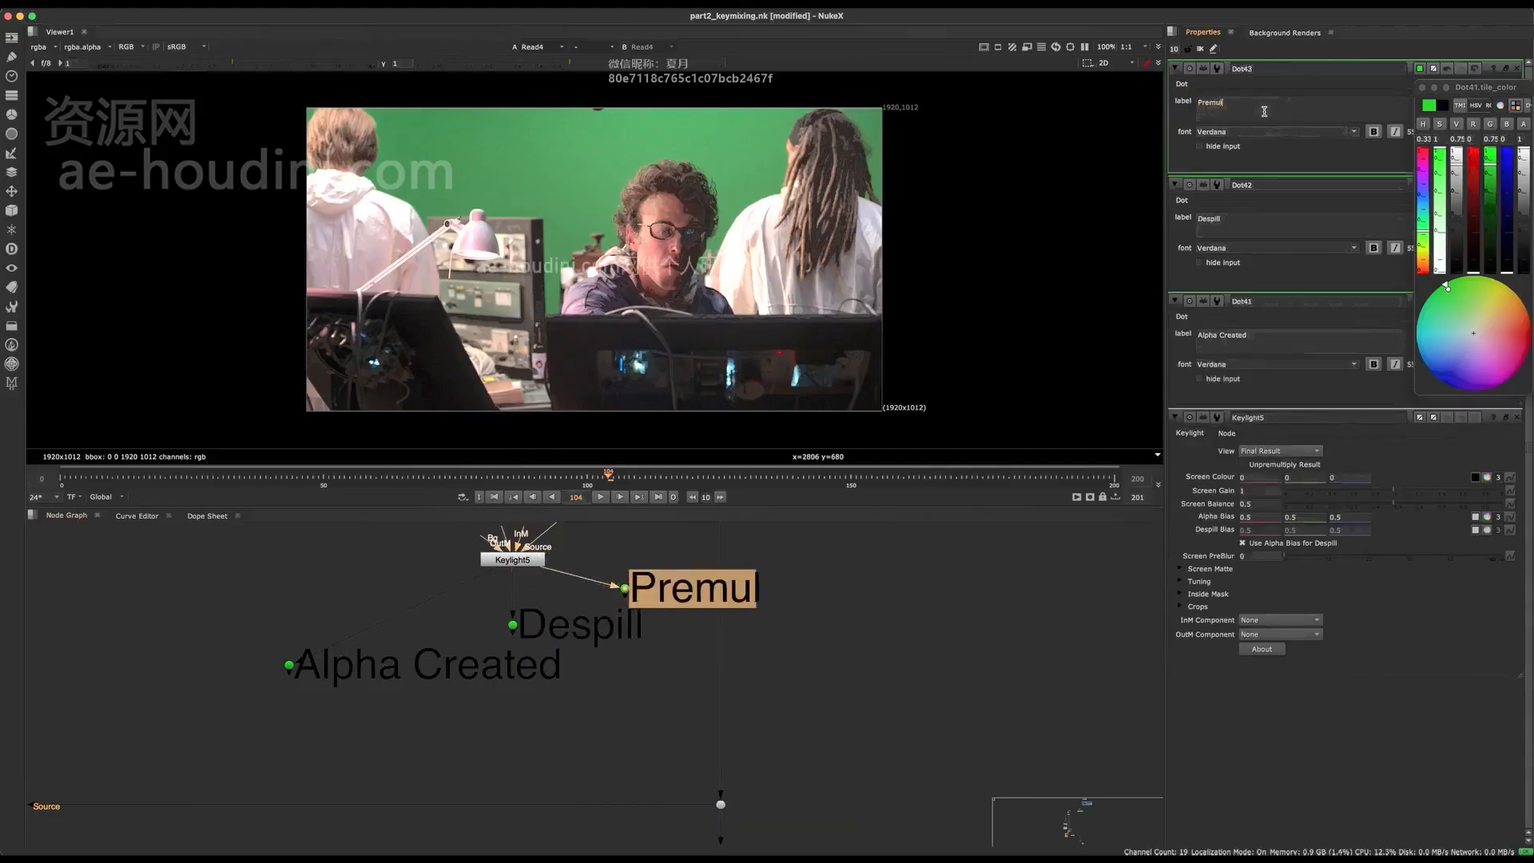
pyautogui.write('tiply')
pyautogui.click(908, 677)
pyautogui.press('space')
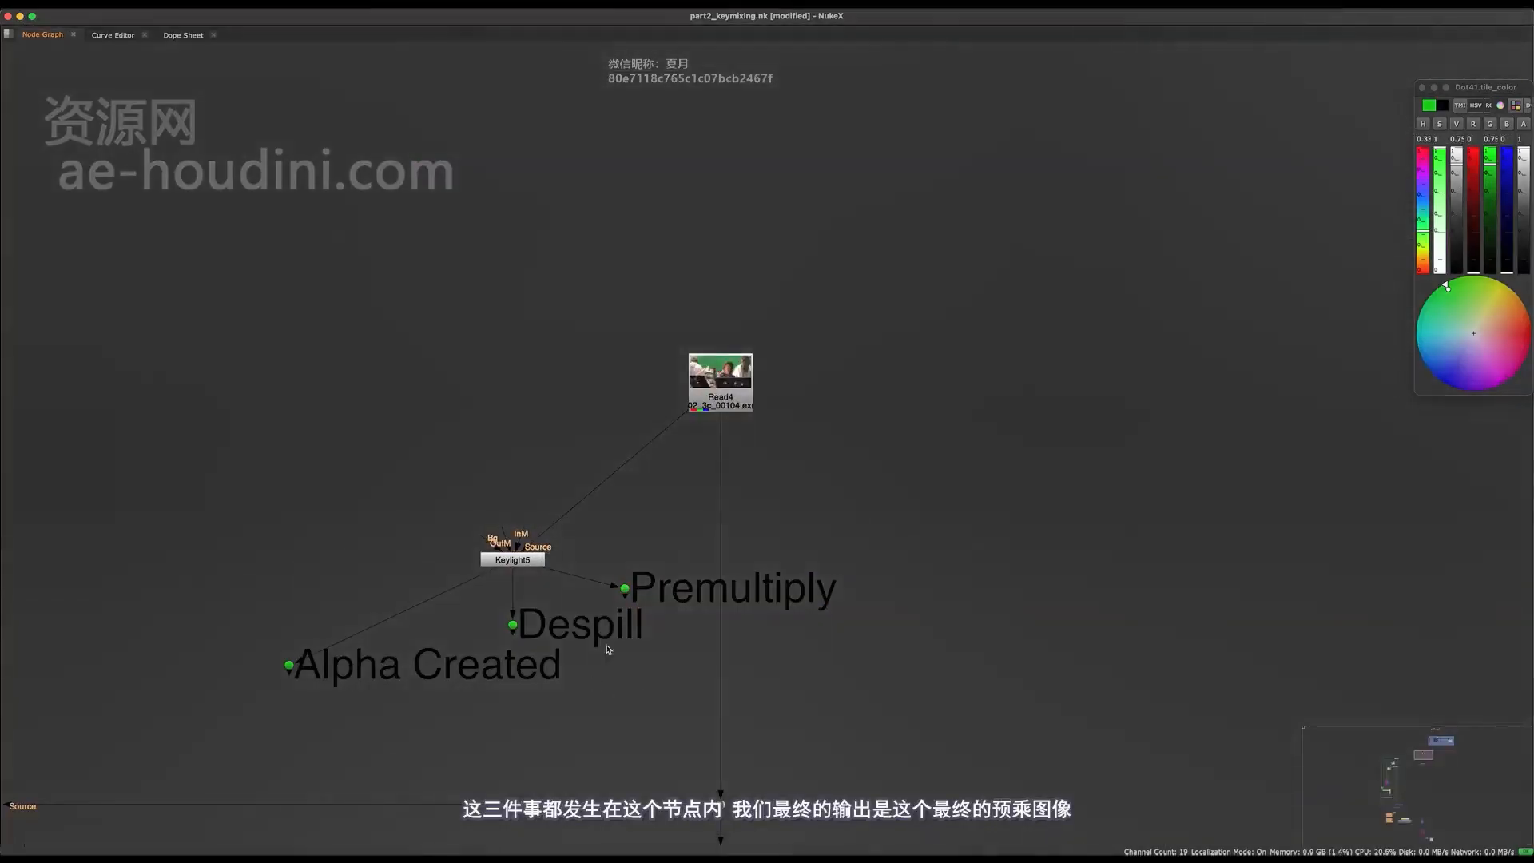
# Move the Premultiply dot away from Keylight to the far side of the main plate pipe.
pyautogui.moveTo(584, 706); pyautogui.dragTo(740, 494, button='middle')
pyautogui.click(668, 348)
pyautogui.scroll(3, 671, 348)
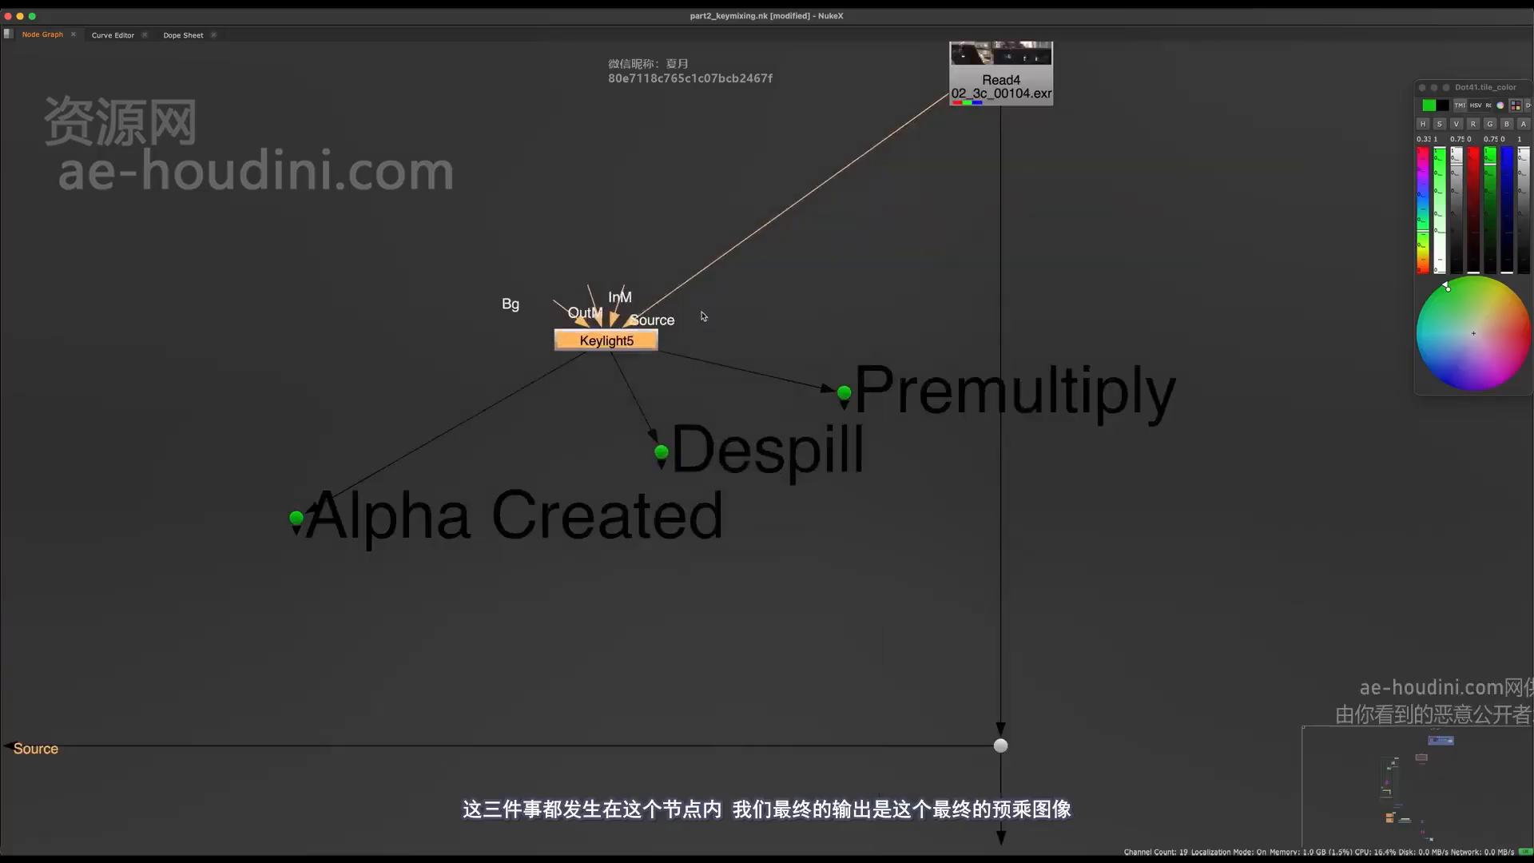
pyautogui.moveTo(646, 432); pyautogui.dragTo(576, 474, button='middle')
pyautogui.moveTo(775, 438); pyautogui.dragTo(1085, 441)
pyautogui.scroll(-3, 719, 543)
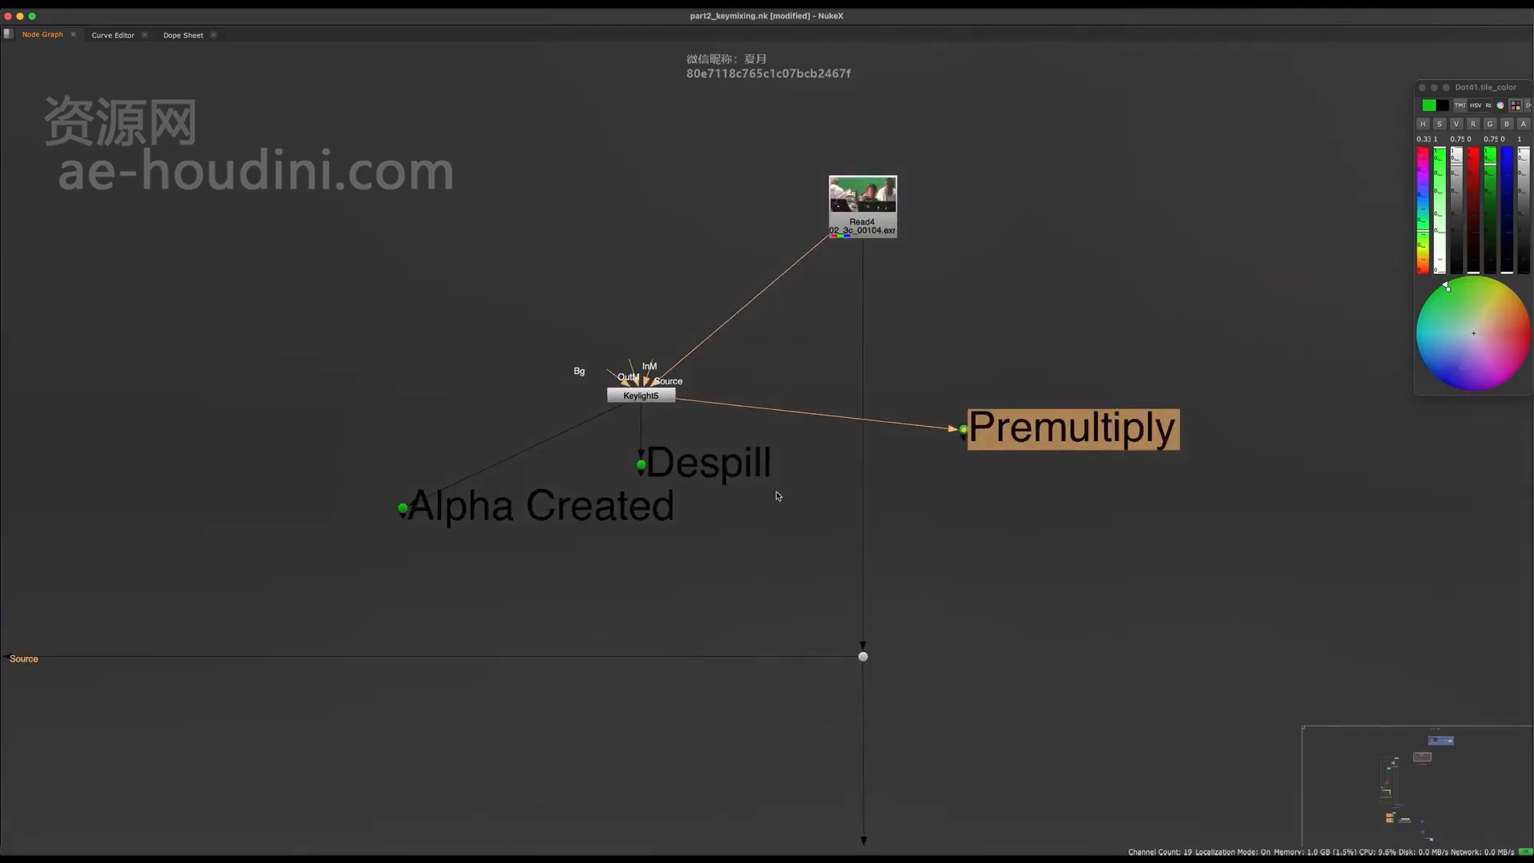
pyautogui.scroll(2, 673, 415)
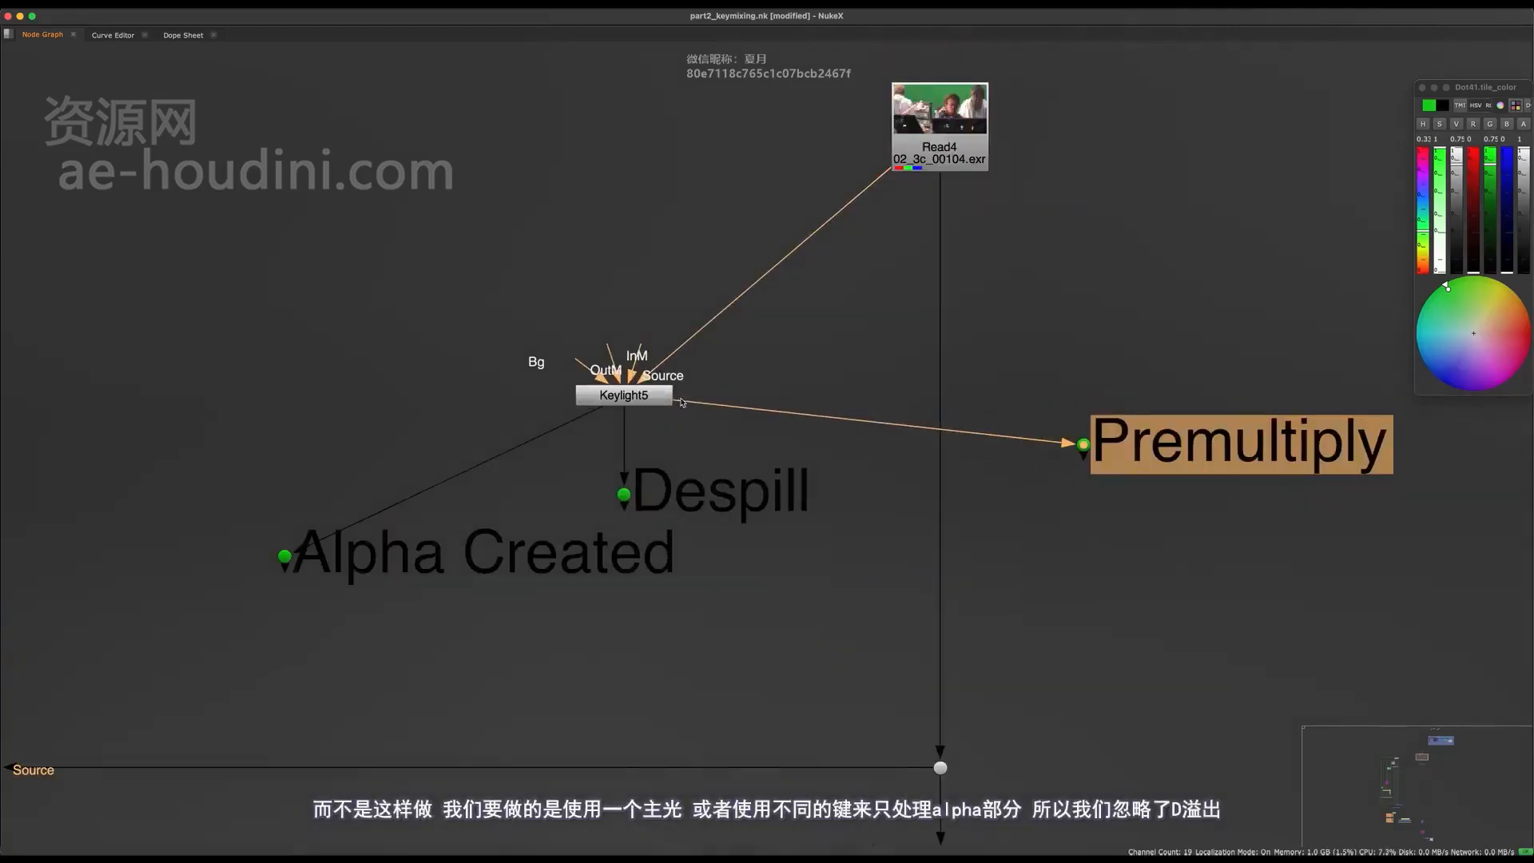
pyautogui.scroll(-1, 660, 449)
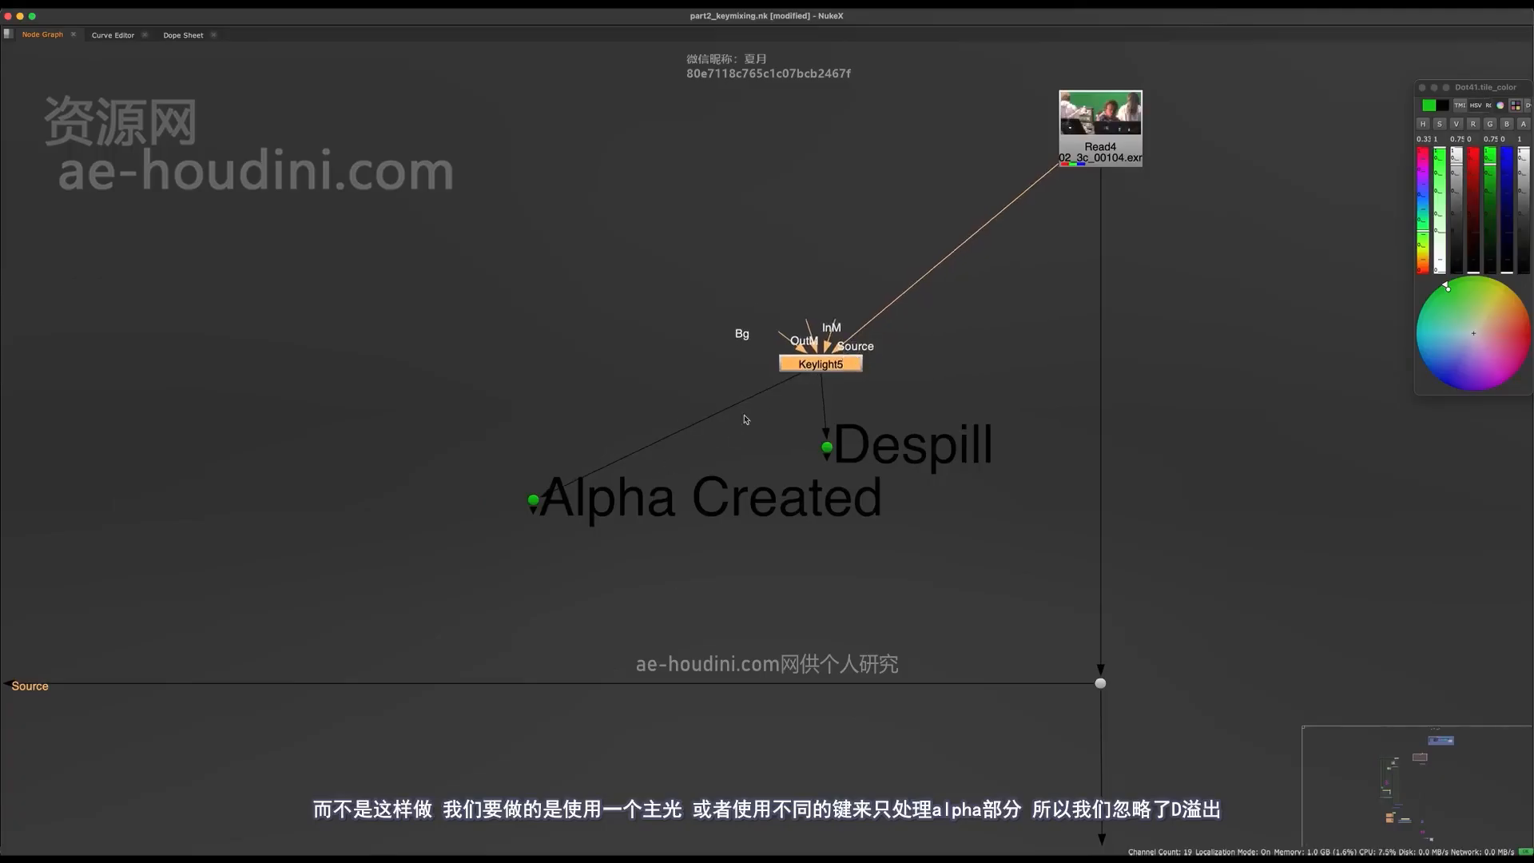
# Spread the Alpha Created and Despill dots apart around Keylight, and add an elbow dot to the pipe feeding Alpha Created.
pyautogui.moveTo(534, 500); pyautogui.dragTo(187, 377)
pyautogui.moveTo(828, 447); pyautogui.dragTo(813, 558)
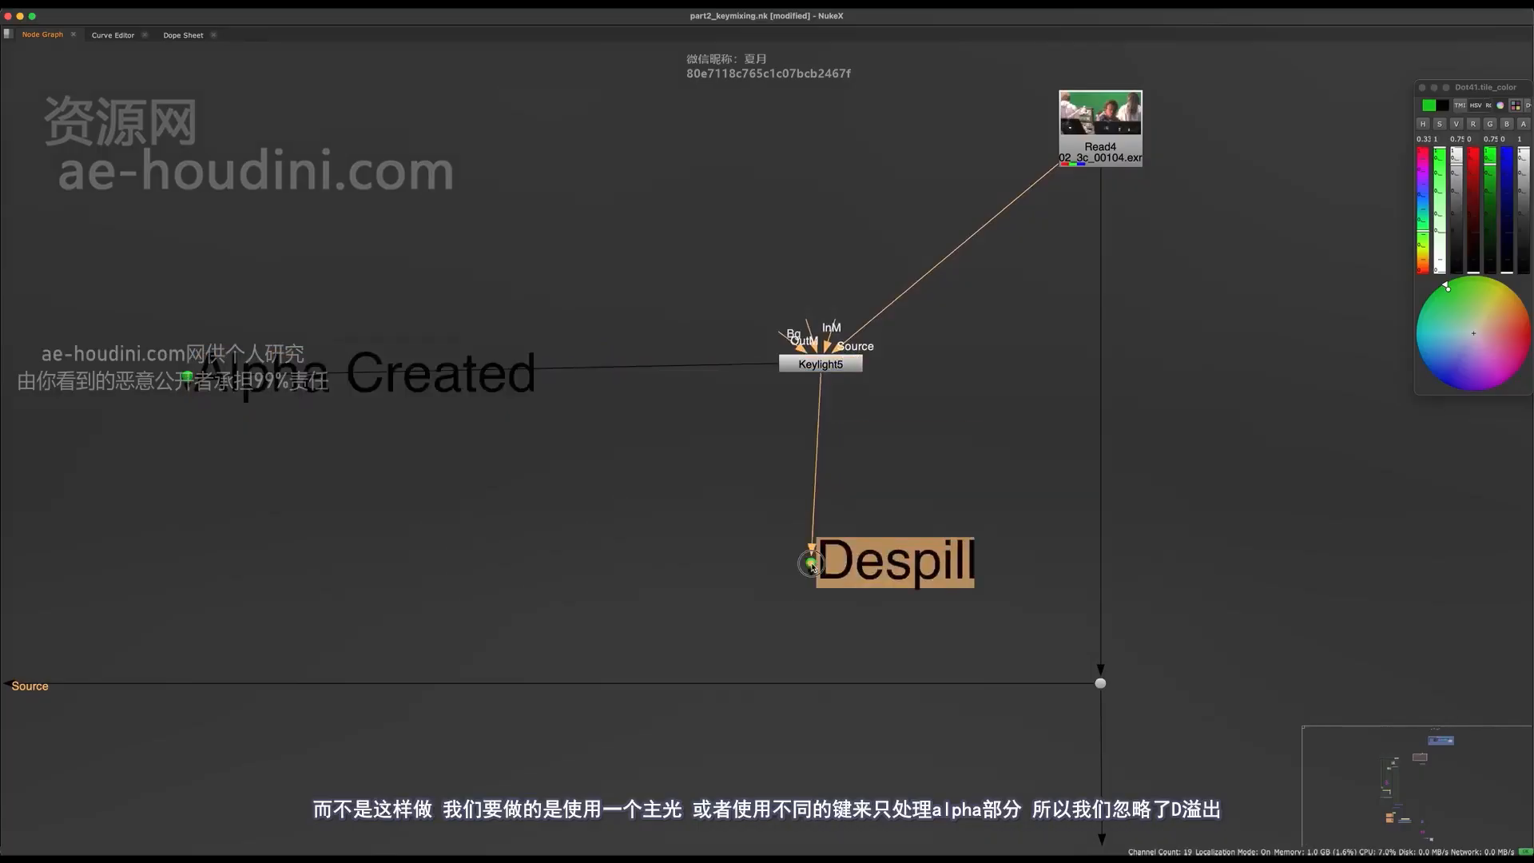
pyautogui.moveTo(785, 567); pyautogui.dragTo(883, 556, button='middle')
pyautogui.moveTo(291, 352); pyautogui.dragTo(286, 425)
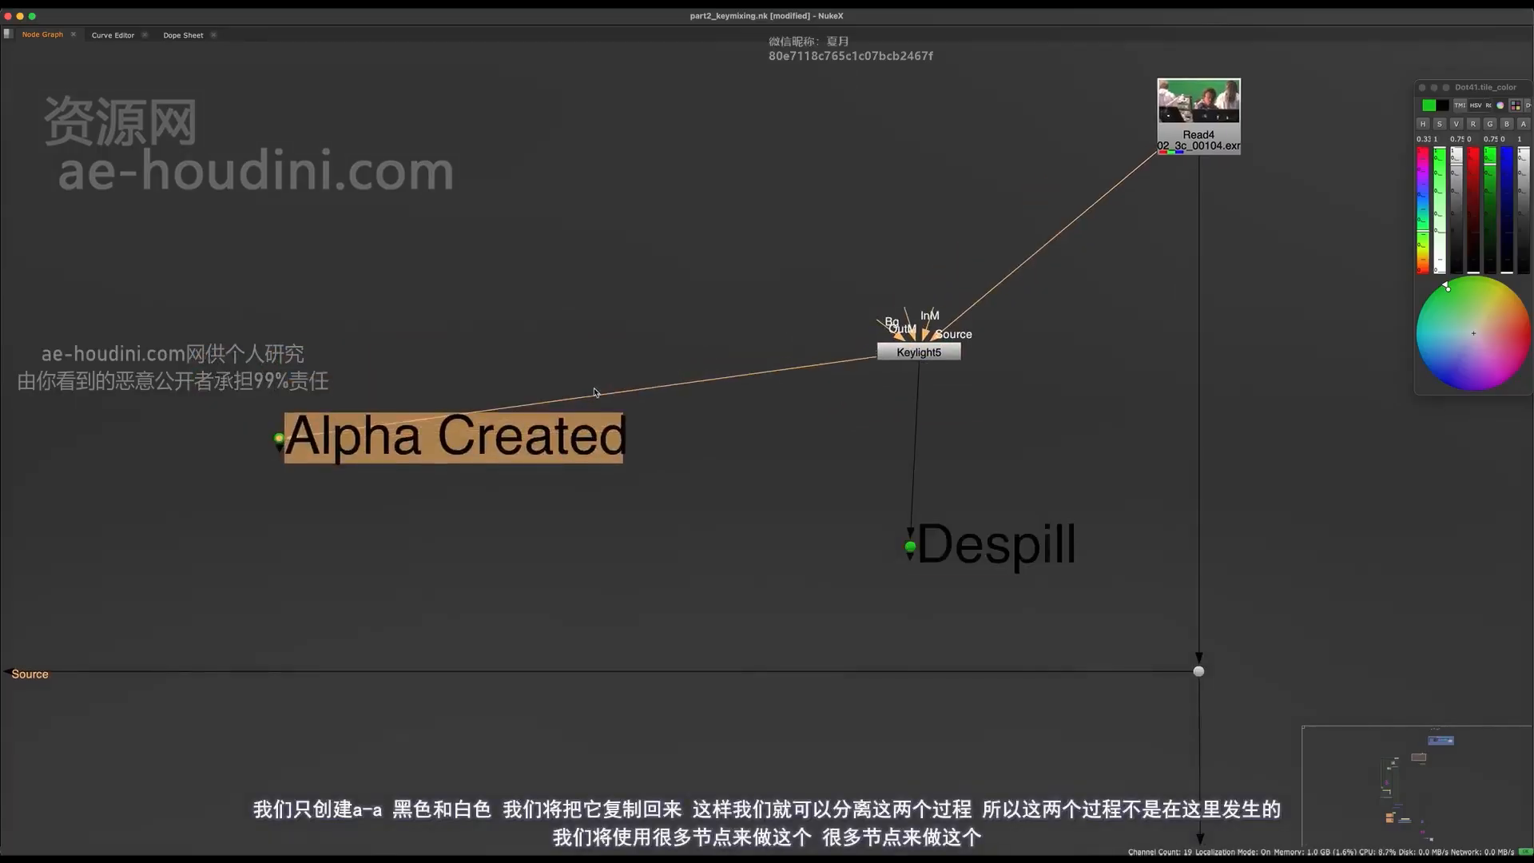
pyautogui.click(466, 356)
pyautogui.keyDown('ctrl'); pyautogui.moveTo(581, 397); pyautogui.dragTo(279, 362); pyautogui.keyUp('ctrl')
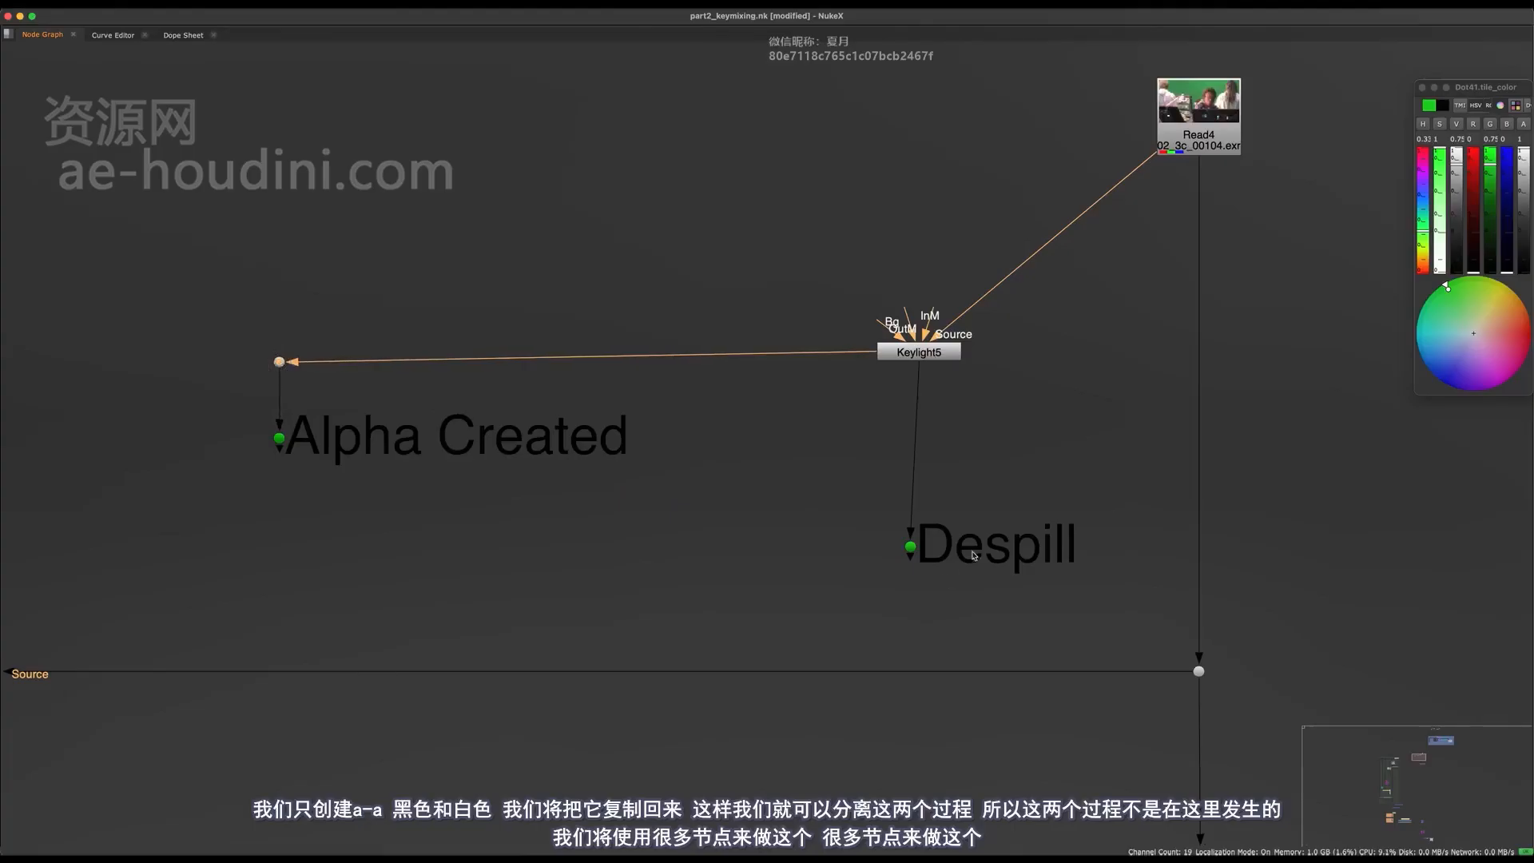
# Highlight the Alpha Created branch and the Despill dot in turn to compare the two separated Keylight outputs.
pyautogui.moveTo(974, 555); pyautogui.dragTo(978, 560)
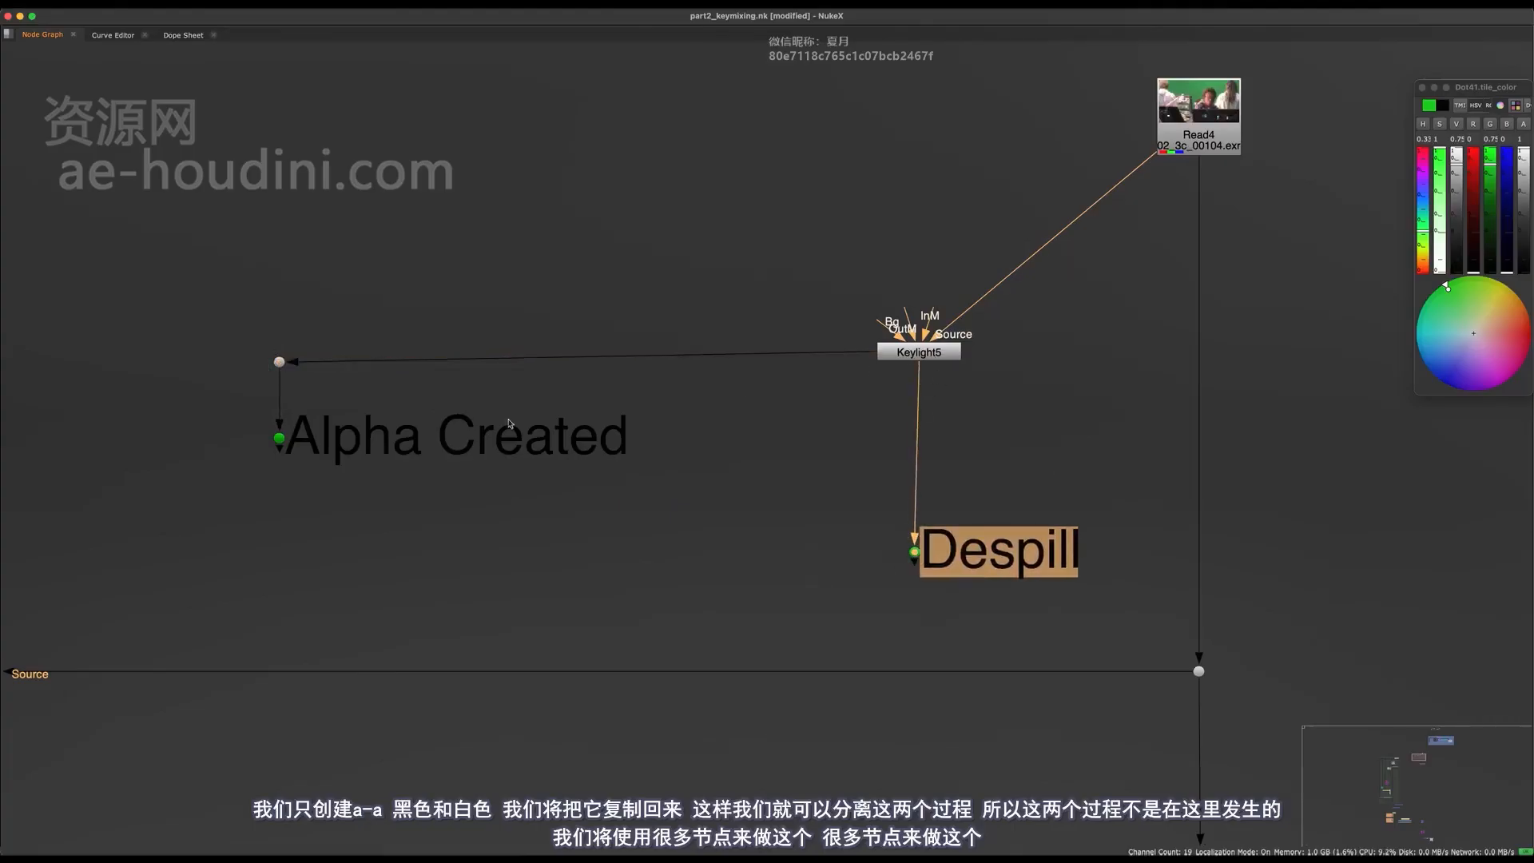
pyautogui.moveTo(947, 353); pyautogui.dragTo(947, 352)
pyautogui.moveTo(477, 271); pyautogui.dragTo(270, 466)
pyautogui.moveTo(395, 392); pyautogui.dragTo(476, 350, button='middle')
pyautogui.moveTo(575, 360); pyautogui.dragTo(692, 301, button='middle')
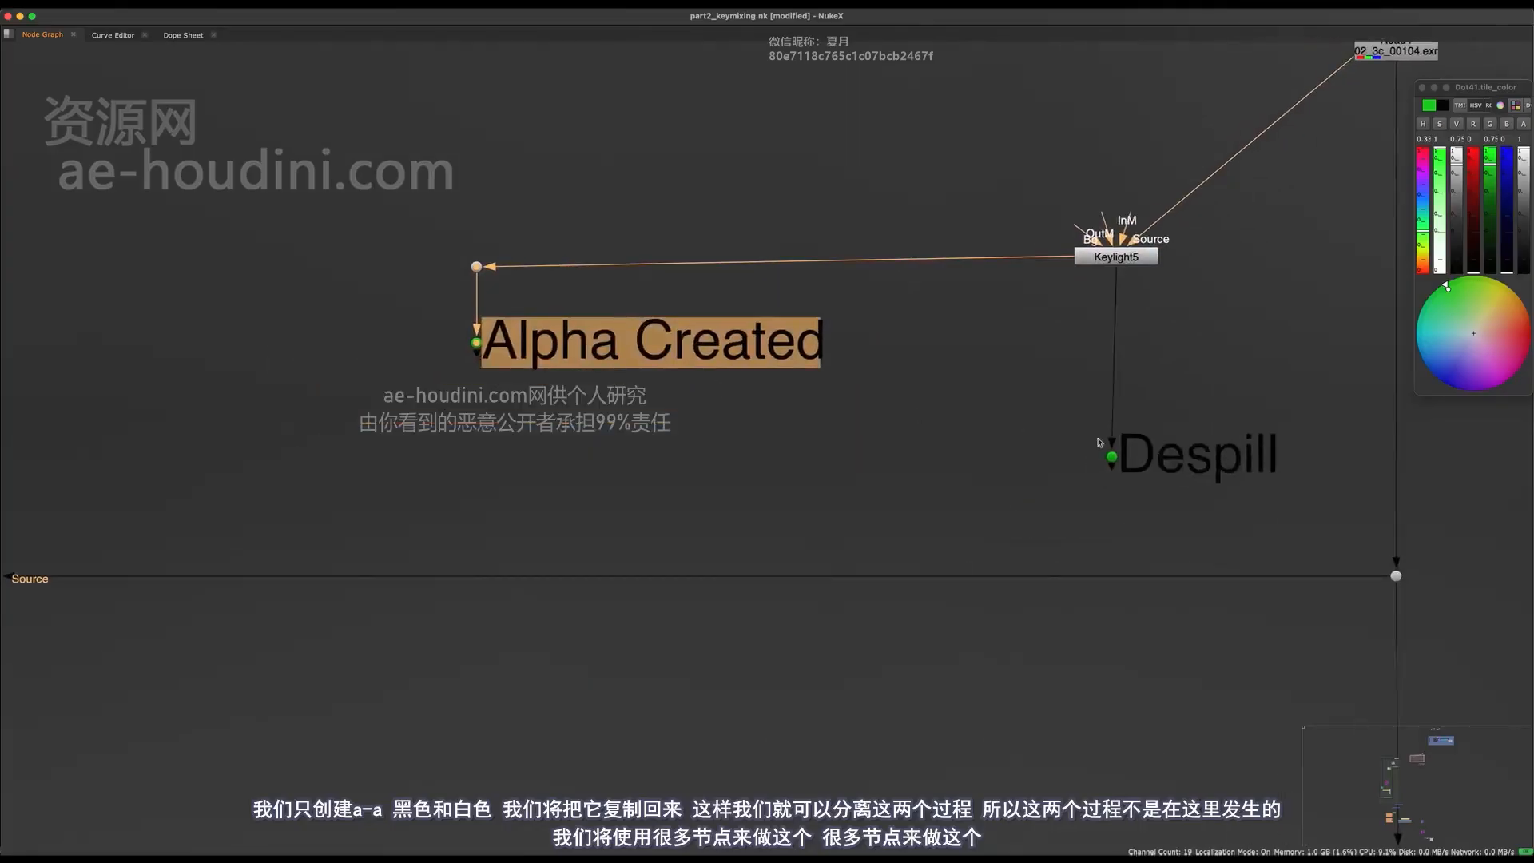
pyautogui.moveTo(1310, 379); pyautogui.dragTo(1010, 379, button='middle')
pyautogui.moveTo(1035, 371); pyautogui.dragTo(883, 457)
# Examine how the full script separates the Key branch, the despill section and the Premultiply stage along the main pipe.
pyautogui.scroll(-8, 871, 453)
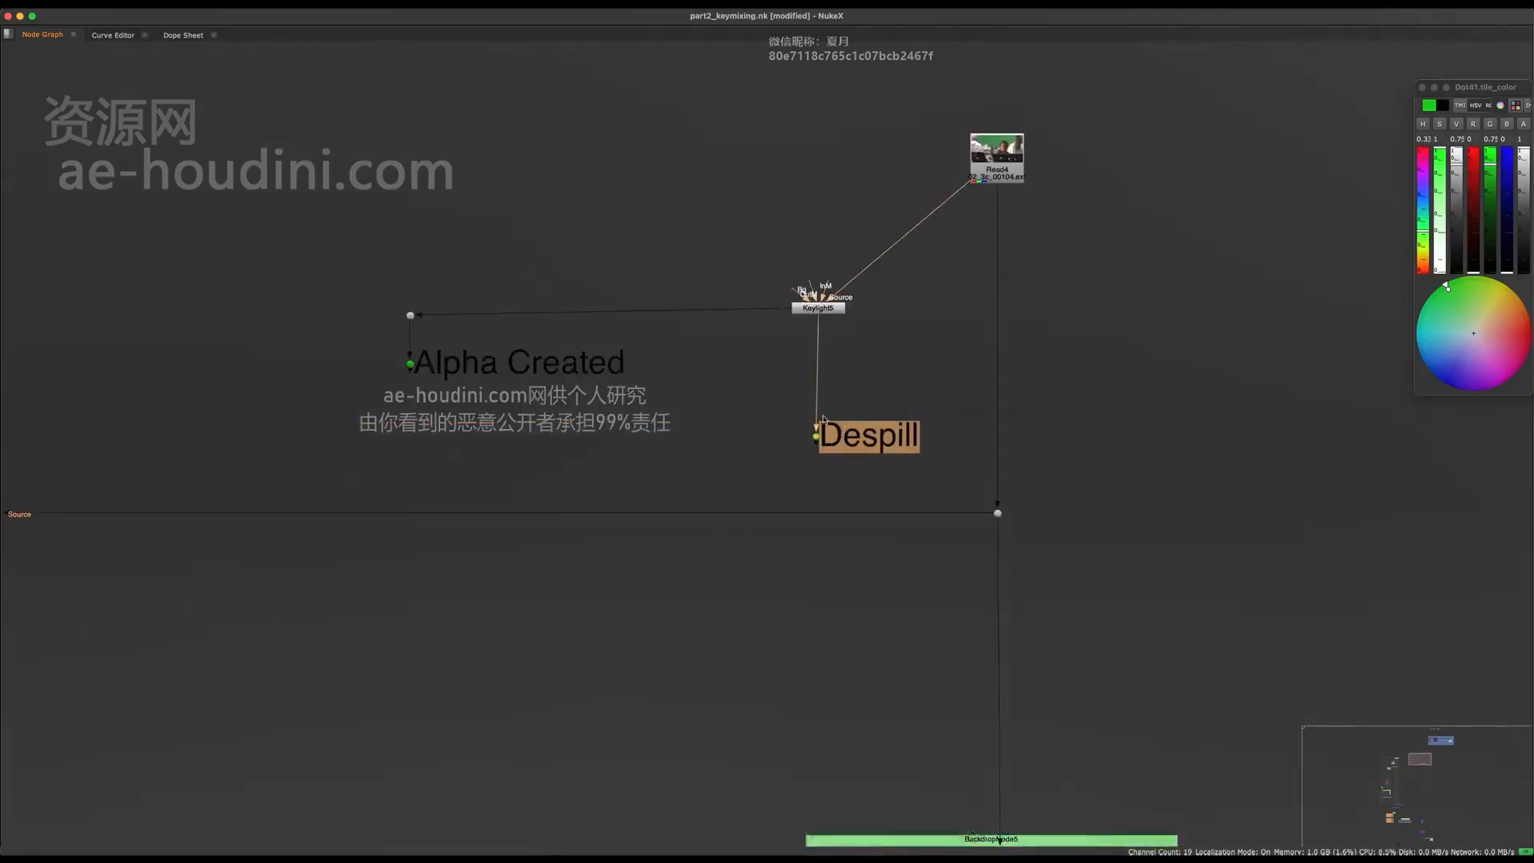
pyautogui.click(745, 406)
pyautogui.scroll(-4, 745, 406)
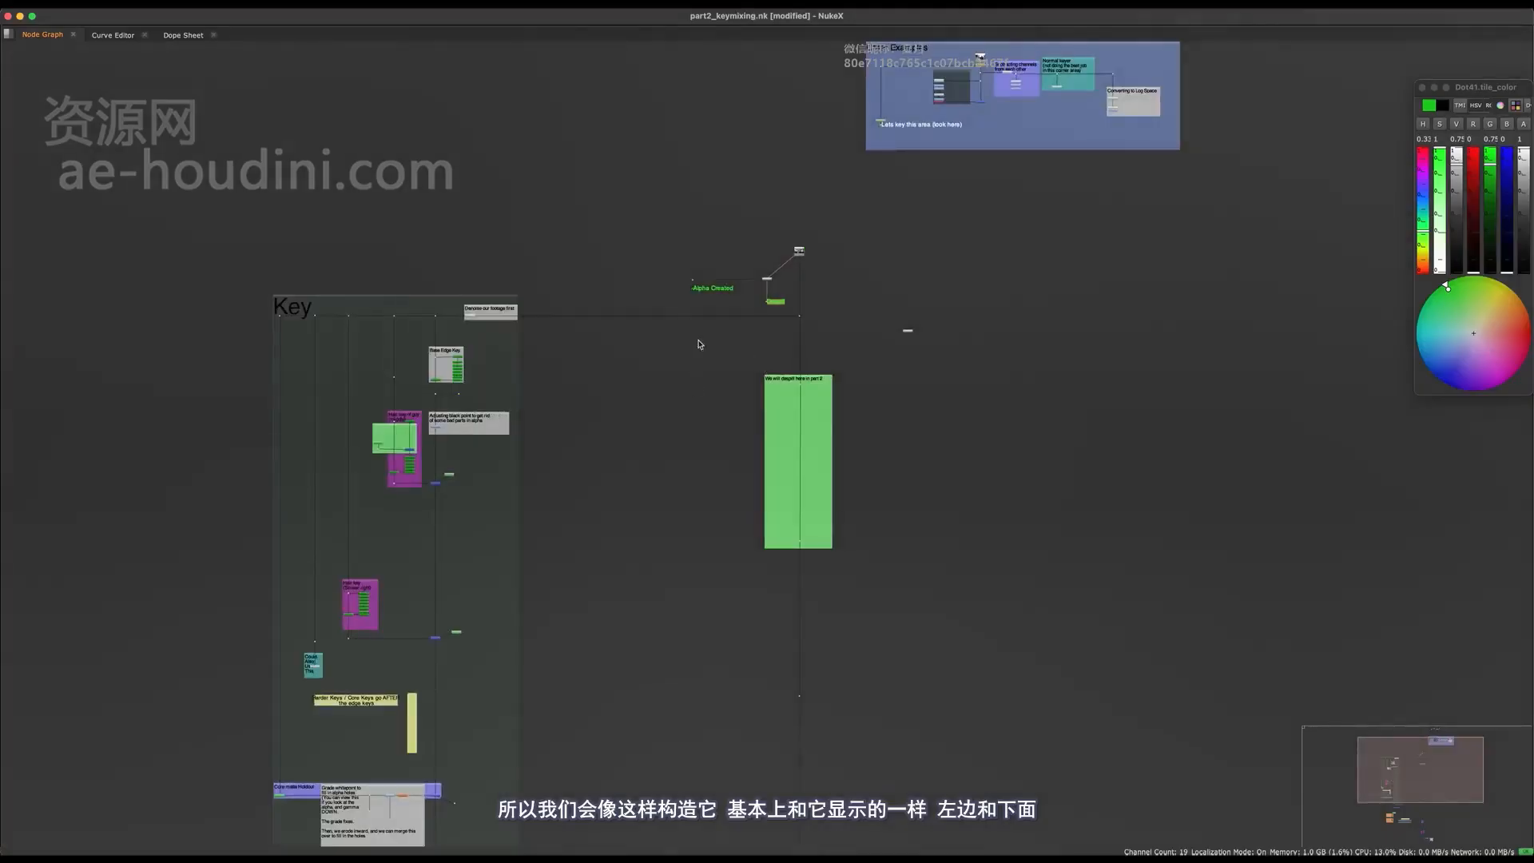
pyautogui.scroll(5, 701, 343)
pyautogui.scroll(-3, 667, 306)
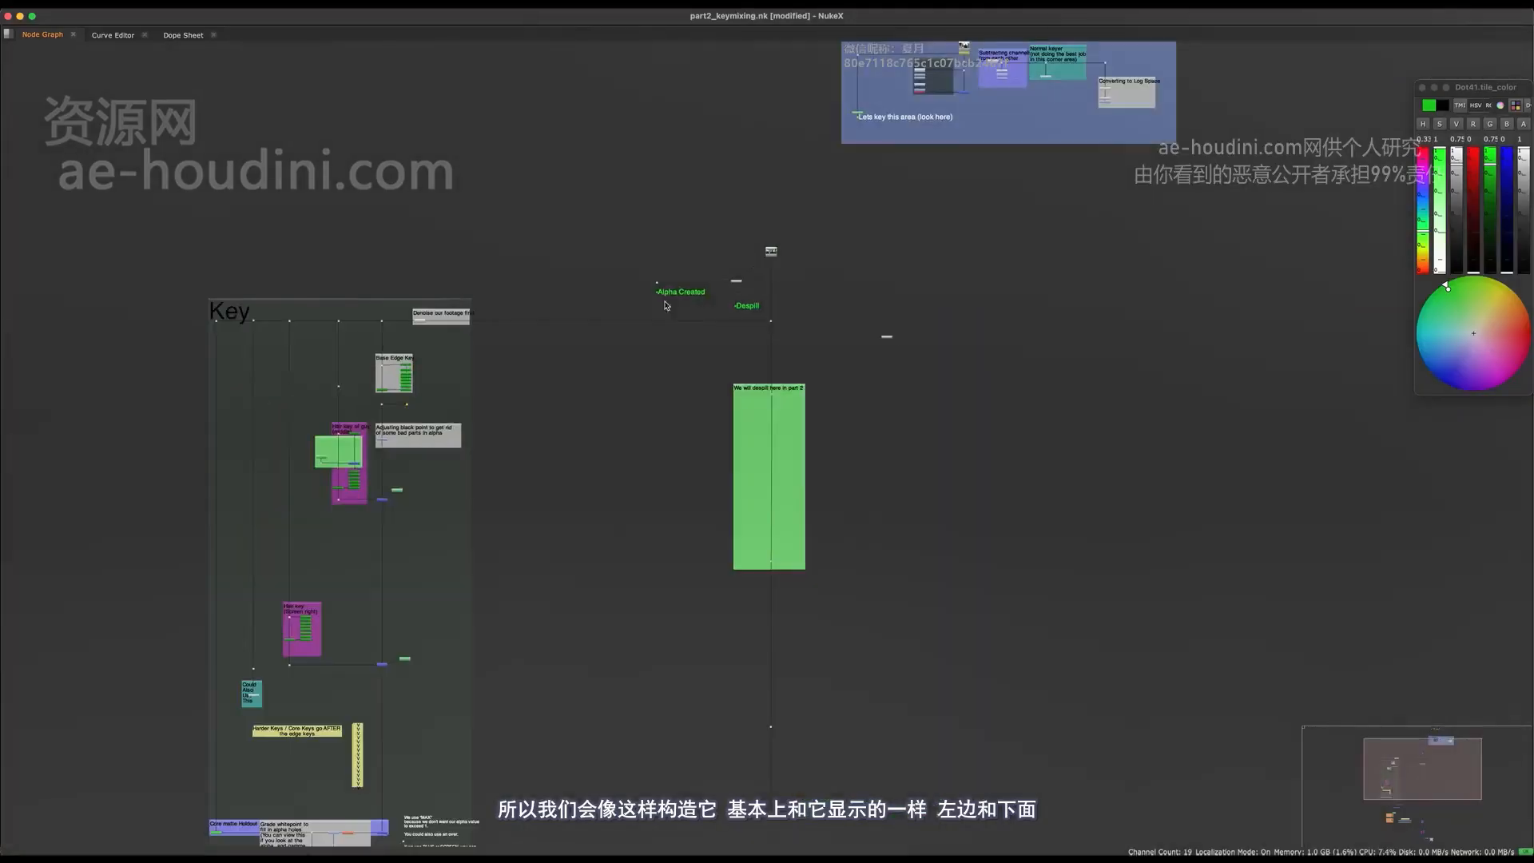
pyautogui.moveTo(736, 272); pyautogui.dragTo(741, 263, button='middle')
pyautogui.scroll(5, 739, 280)
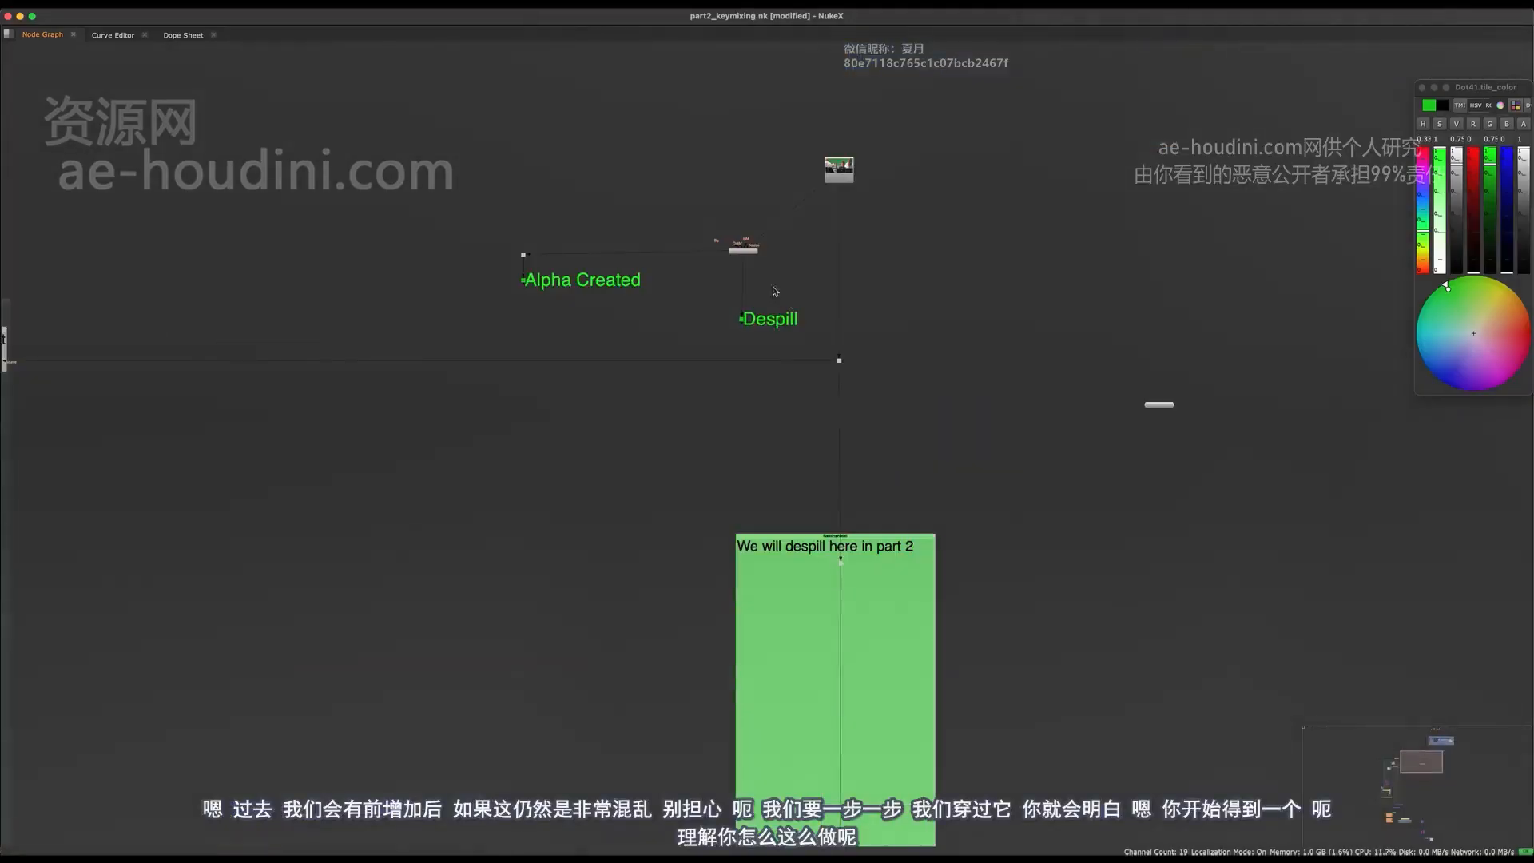
pyautogui.scroll(-6, 741, 290)
pyautogui.moveTo(730, 530); pyautogui.dragTo(675, 112, button='middle')
pyautogui.scroll(3, 708, 586)
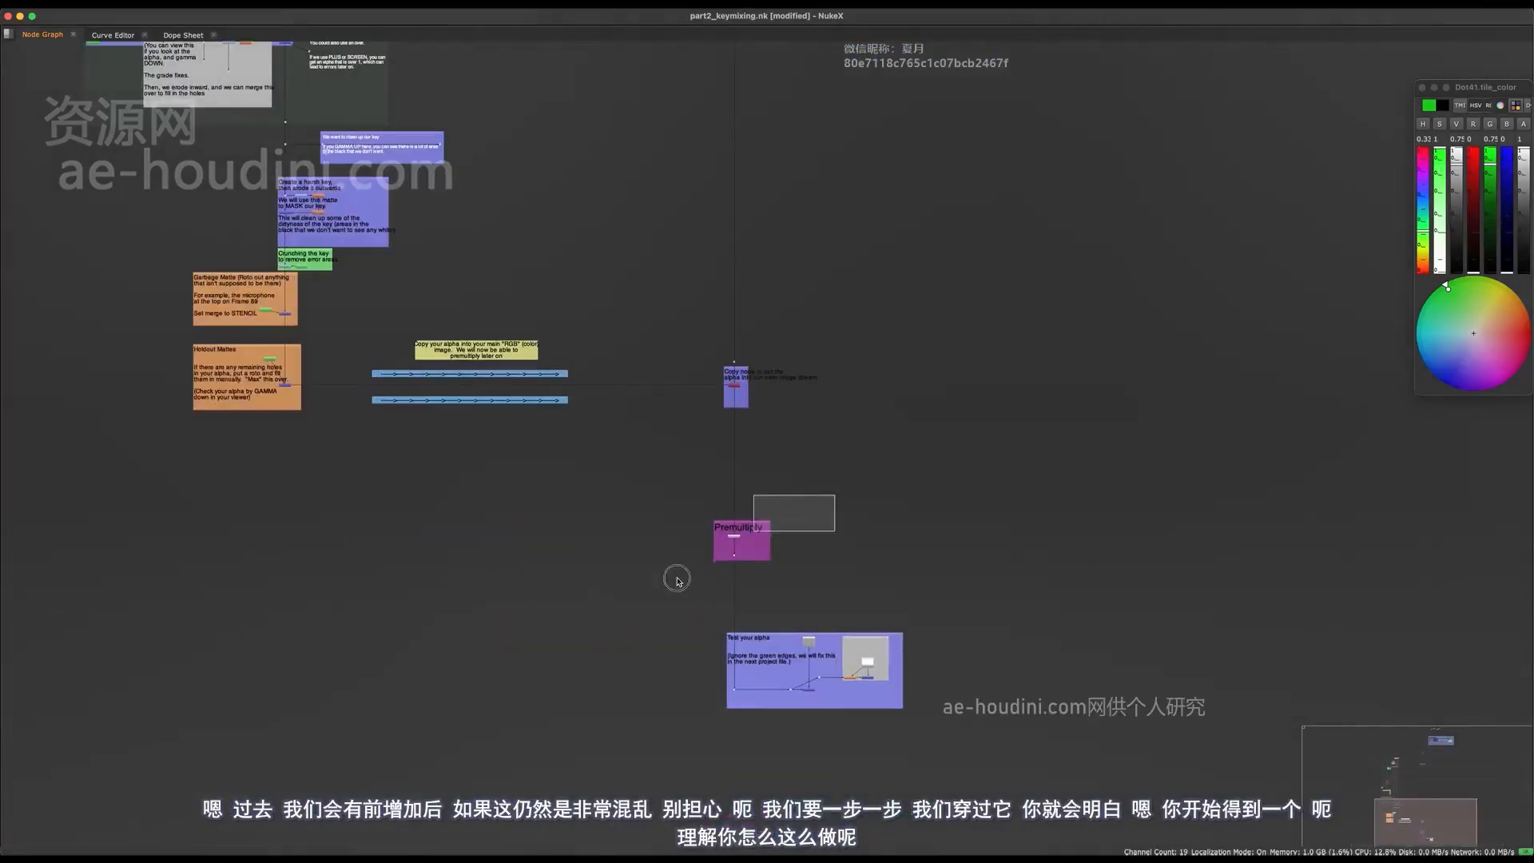
pyautogui.click(746, 553)
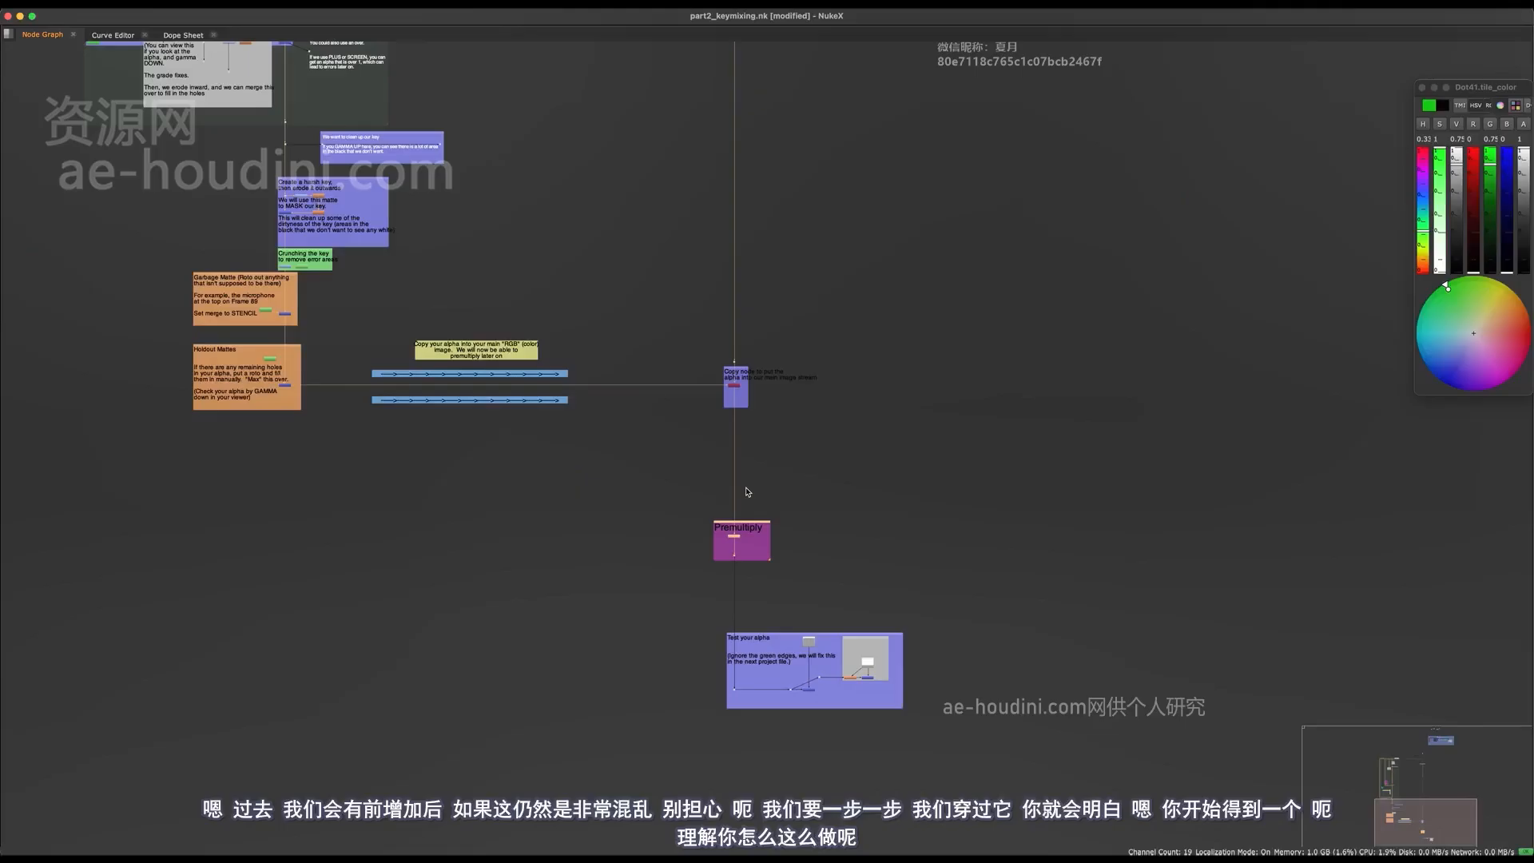
pyautogui.moveTo(763, 411); pyautogui.dragTo(701, 773, button='middle')
pyautogui.moveTo(748, 345); pyautogui.dragTo(759, 590, button='middle')
pyautogui.moveTo(711, 433); pyautogui.dragTo(846, 562, button='middle')
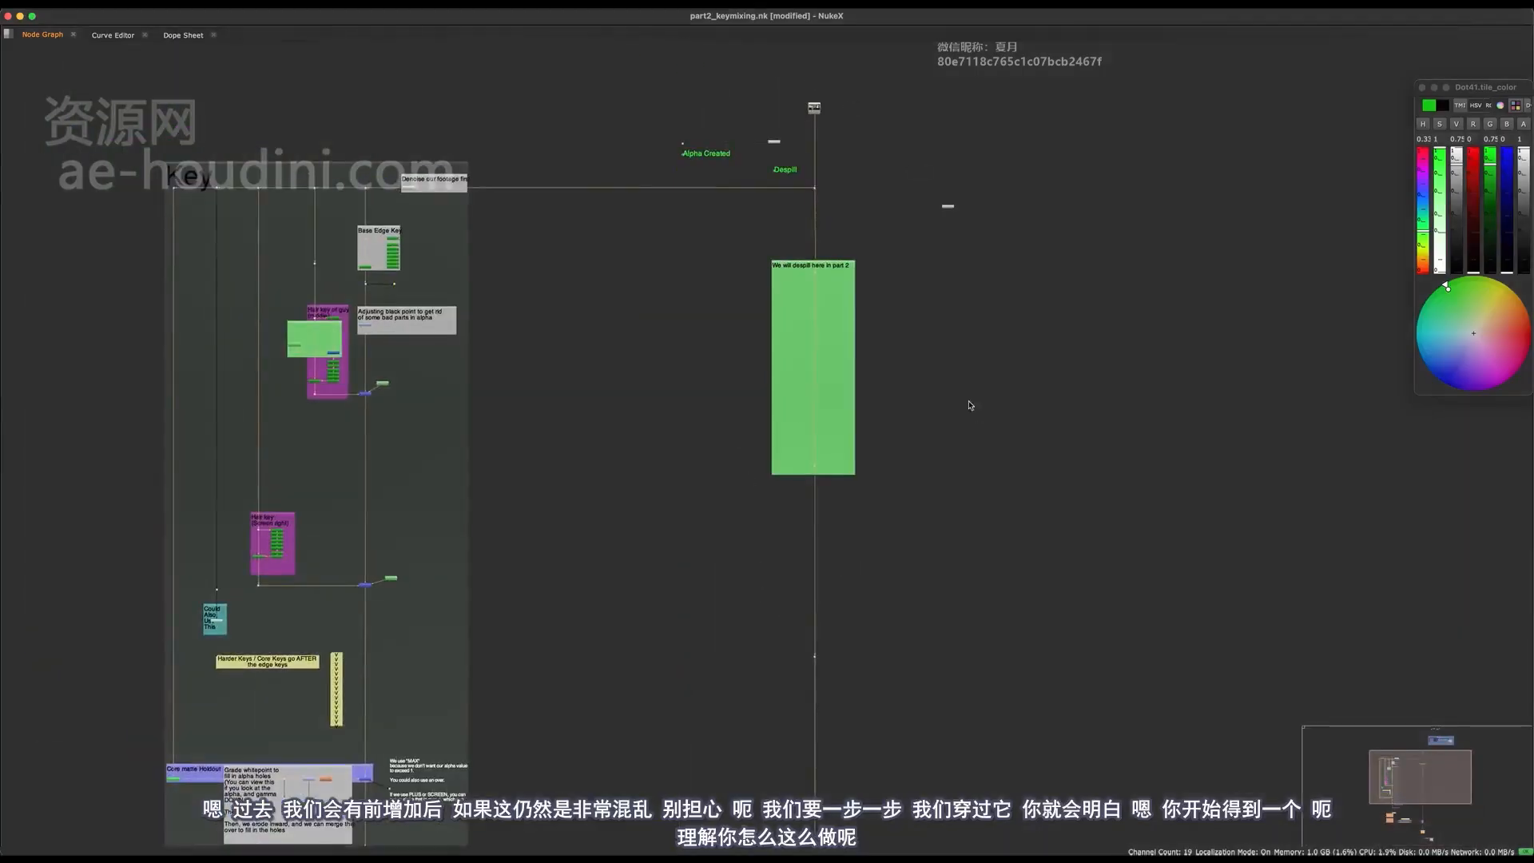
# Delete the example Keylight node together with its Alpha Created and Despill dots.
pyautogui.moveTo(806, 357); pyautogui.dragTo(748, 586, button='middle')
pyautogui.scroll(6, 722, 381)
pyautogui.moveTo(752, 267); pyautogui.dragTo(424, 485)
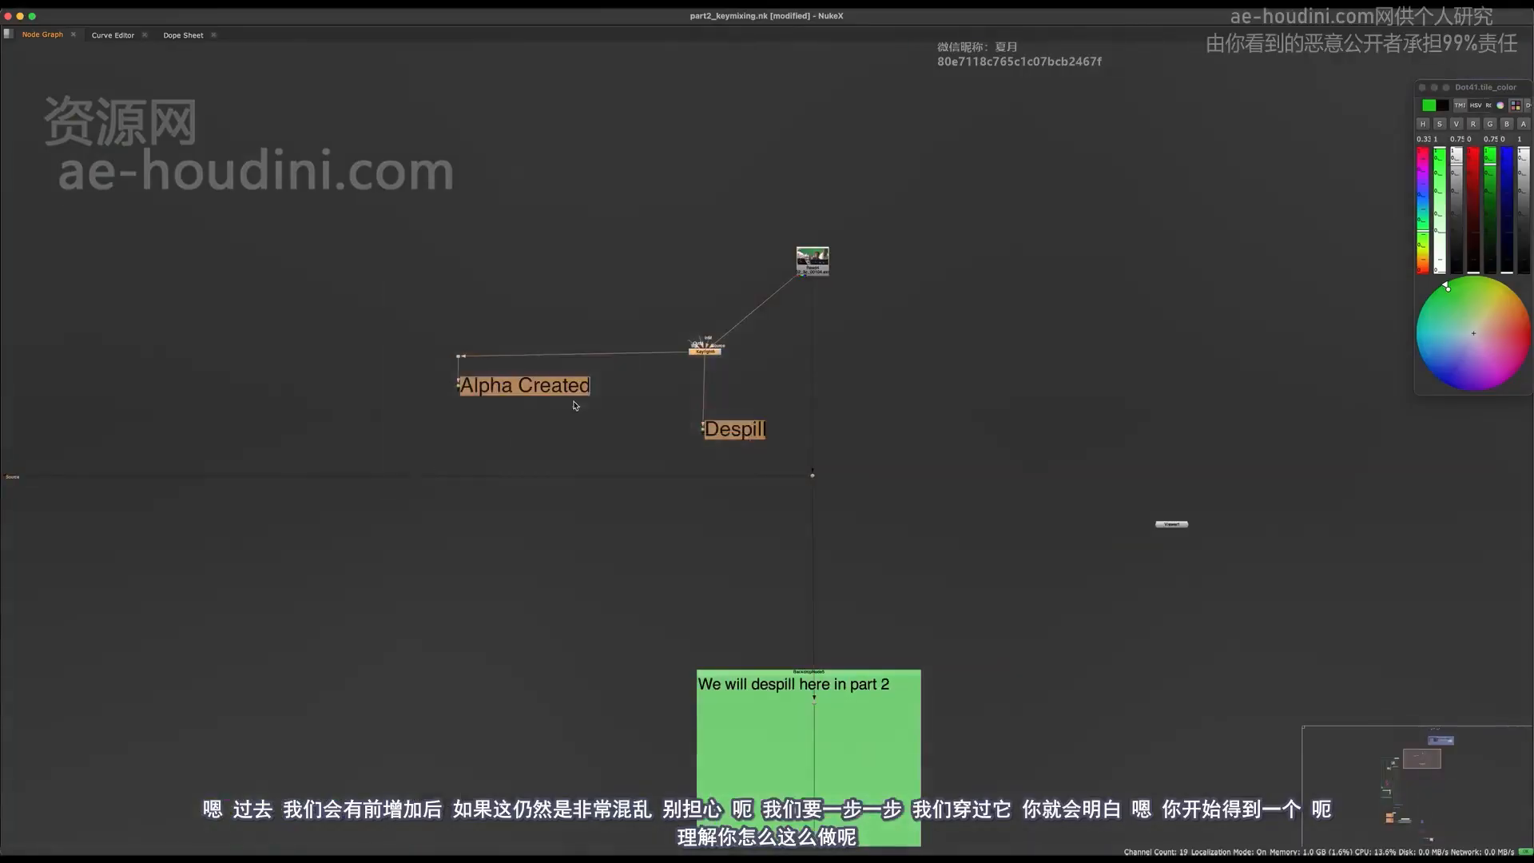
pyautogui.moveTo(575, 405); pyautogui.dragTo(835, 330, button='middle')
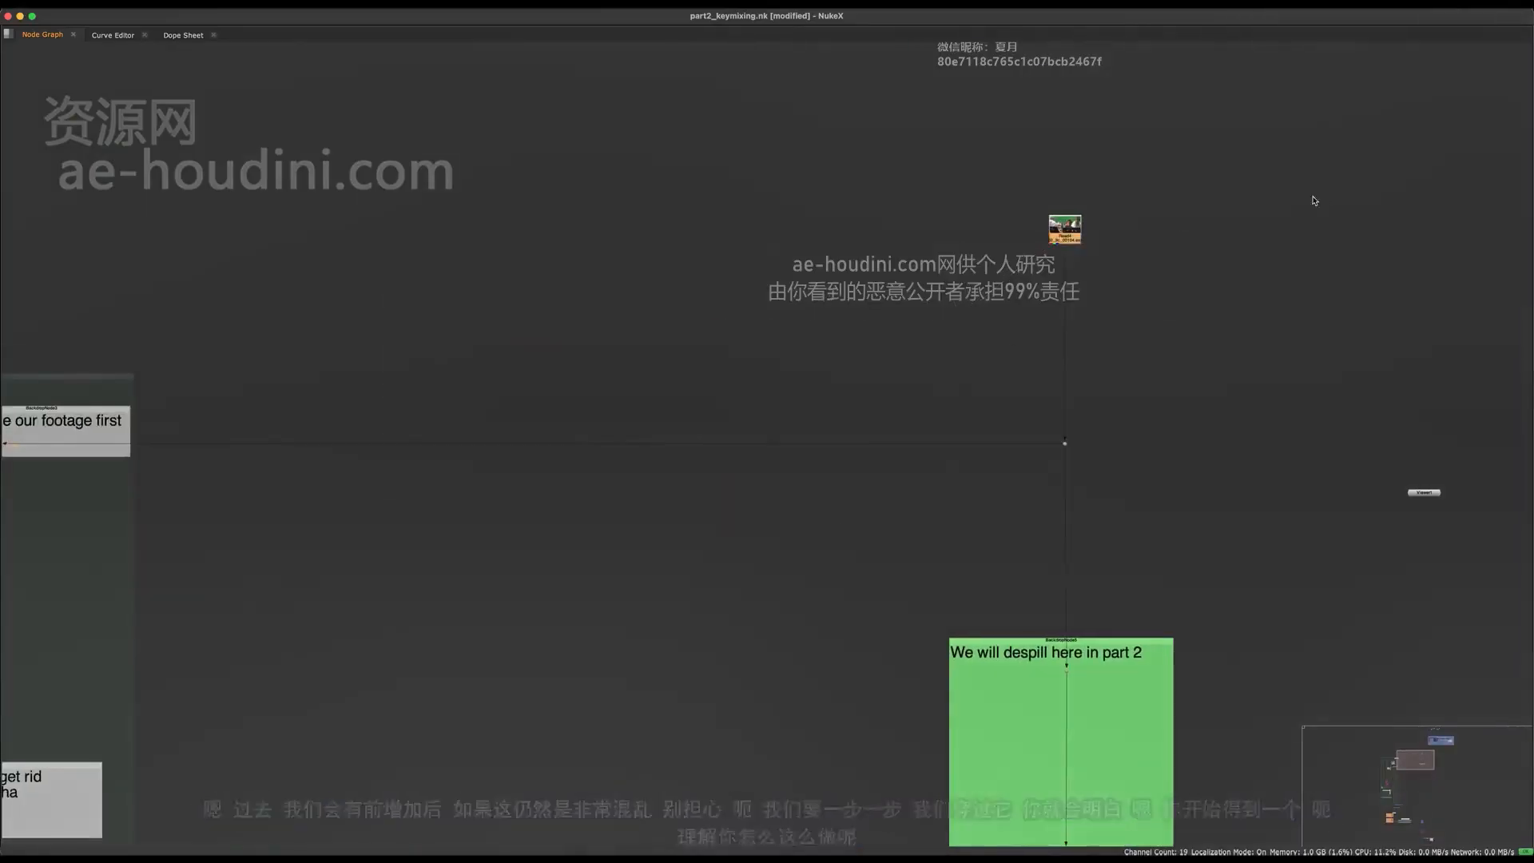
# Show the Read4 plate in the viewer, frame it, and examine the green screen alongside the Denoise section of the script.
pyautogui.moveTo(910, 293); pyautogui.dragTo(670, 585, button='middle')
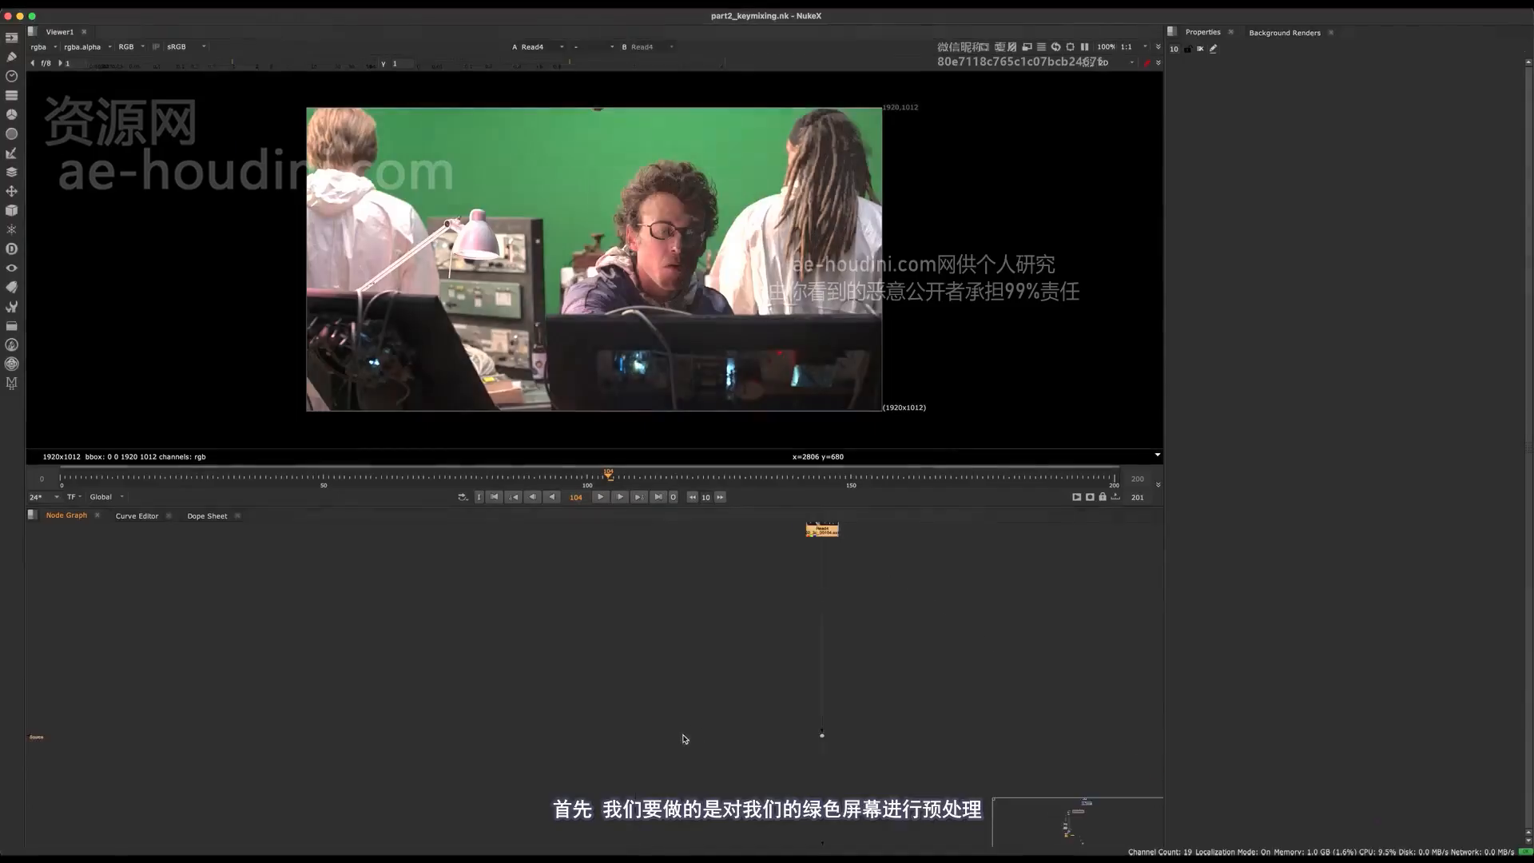
pyautogui.click(685, 740)
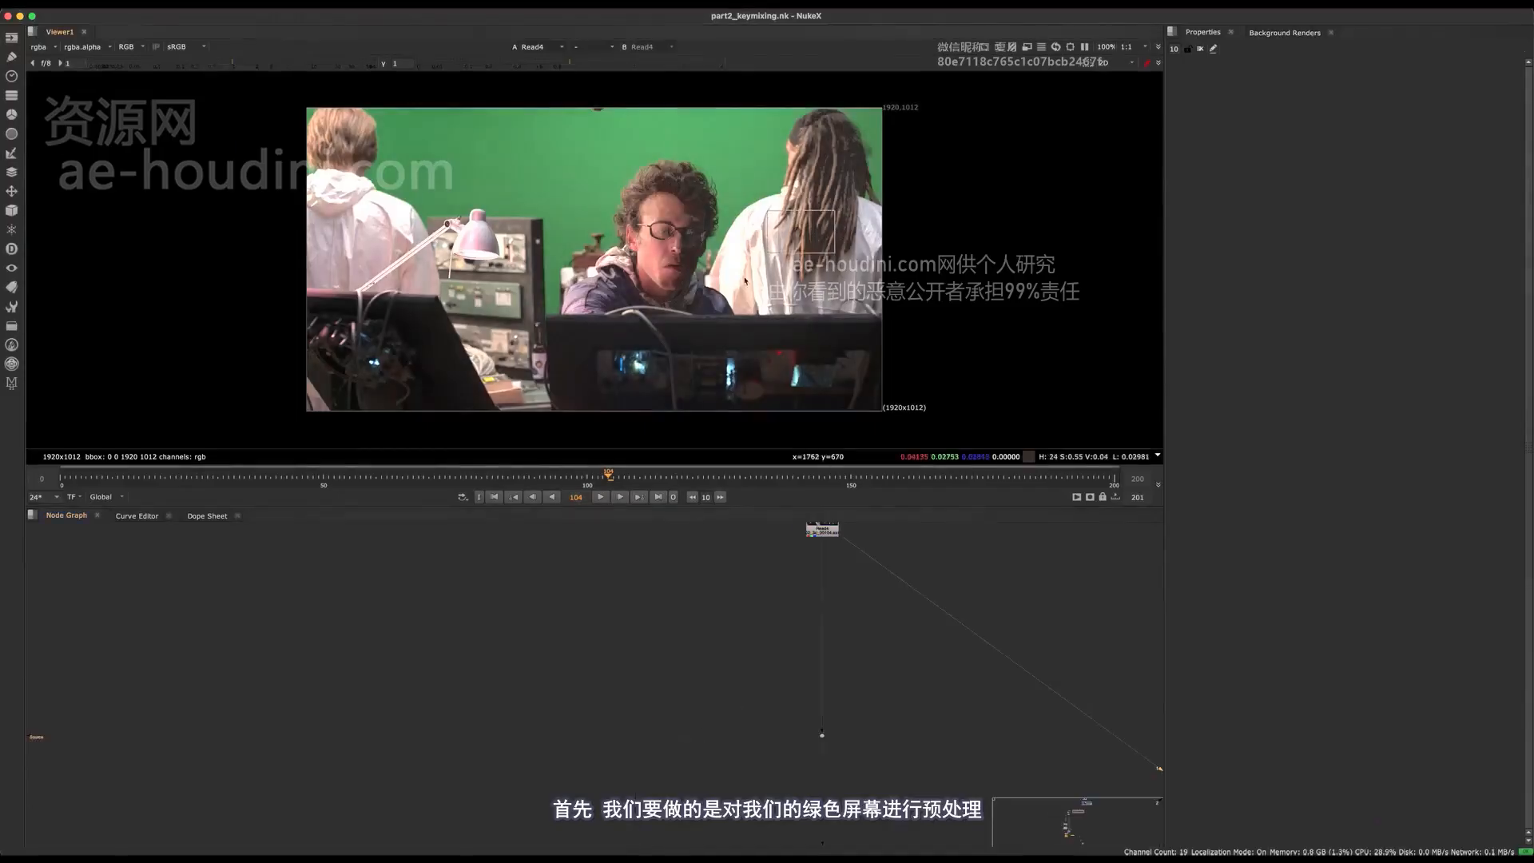
pyautogui.press('f')
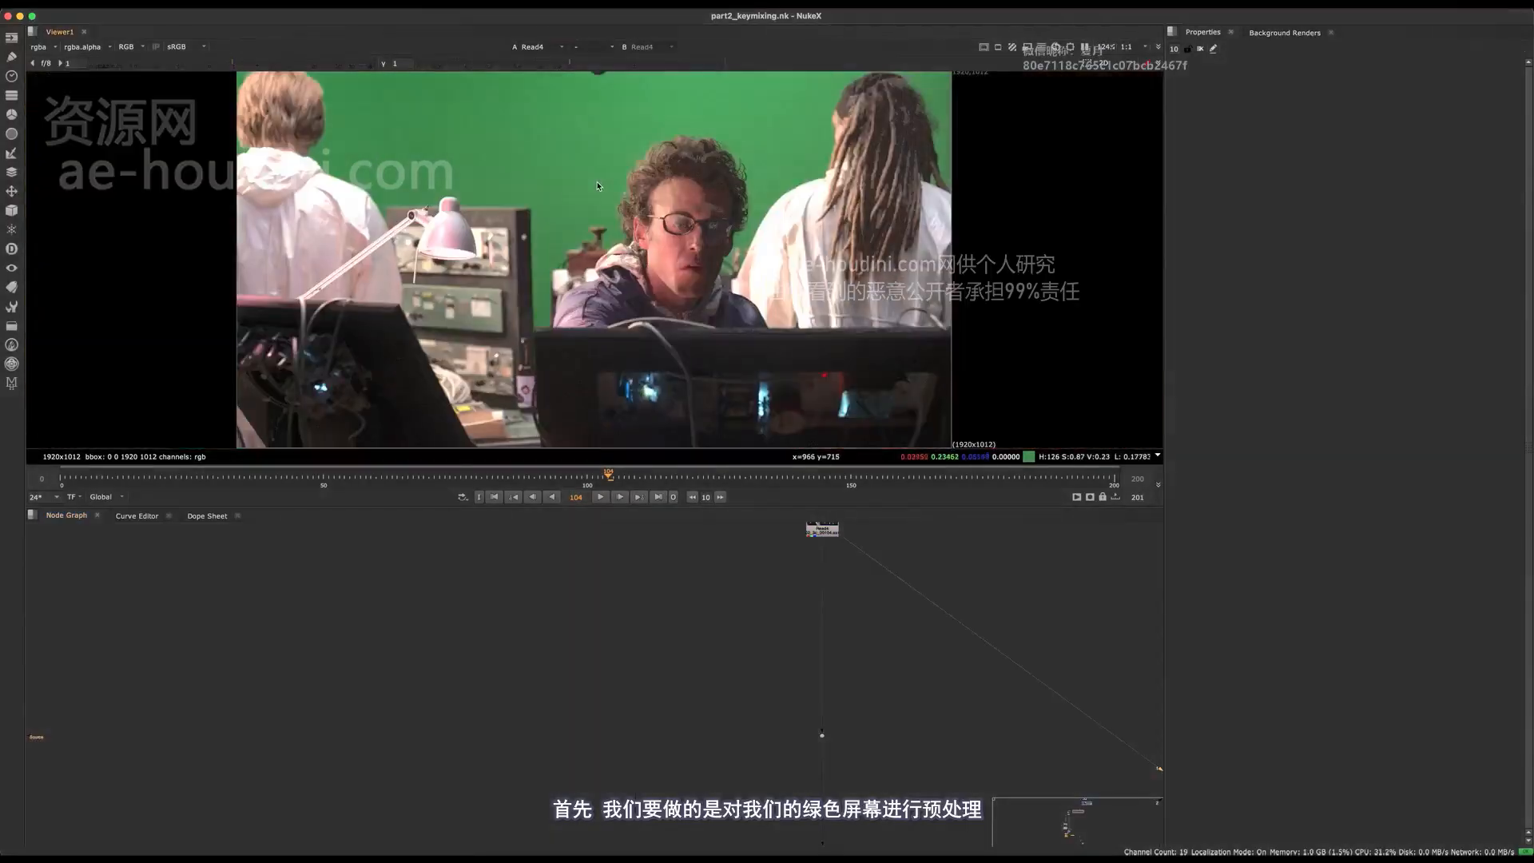
pyautogui.scroll(-3, 604, 686)
pyautogui.moveTo(605, 687); pyautogui.dragTo(837, 601, button='middle')
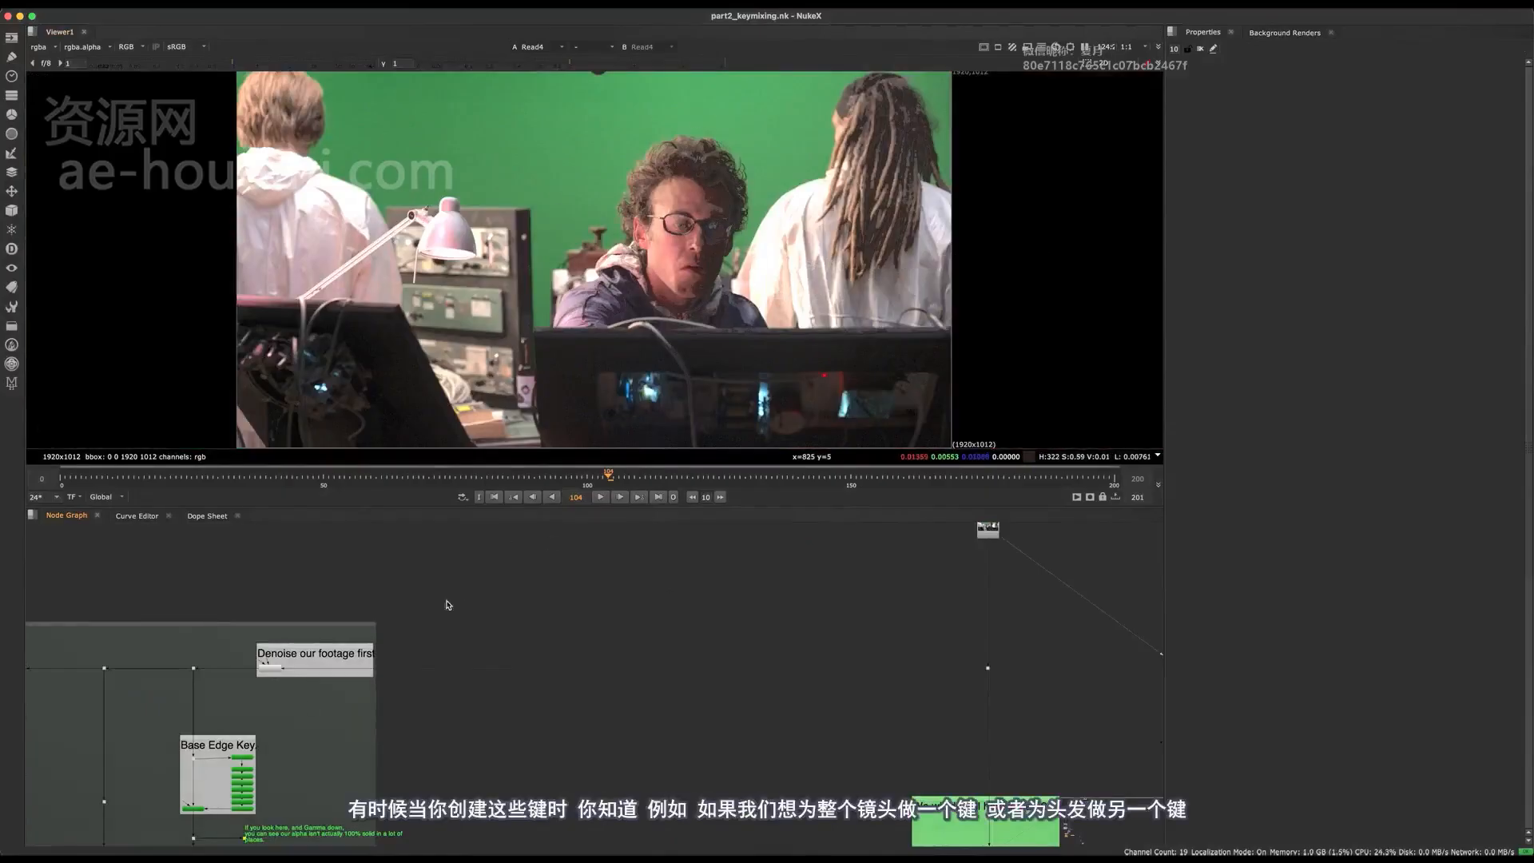
pyautogui.scroll(3, 330, 653)
pyautogui.scroll(3, 591, 221)
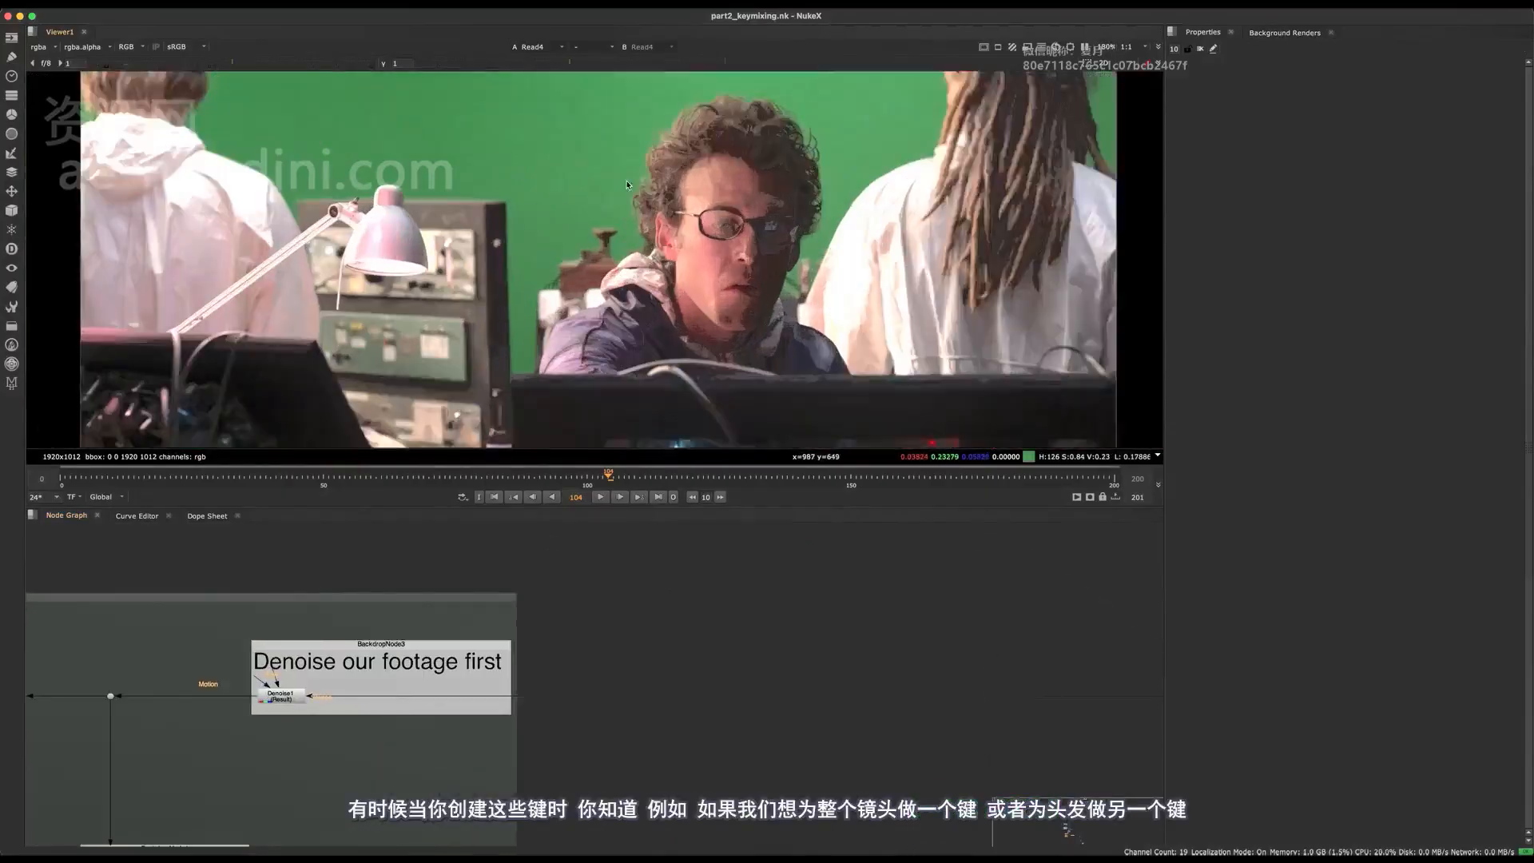
pyautogui.moveTo(422, 809); pyautogui.dragTo(548, 651, button='middle')
pyautogui.moveTo(624, 571); pyautogui.dragTo(183, 692, button='middle')
pyautogui.moveTo(745, 645); pyautogui.dragTo(223, 857, button='middle')
pyautogui.moveTo(693, 244); pyautogui.dragTo(650, 336, button='middle')
pyautogui.press('f')
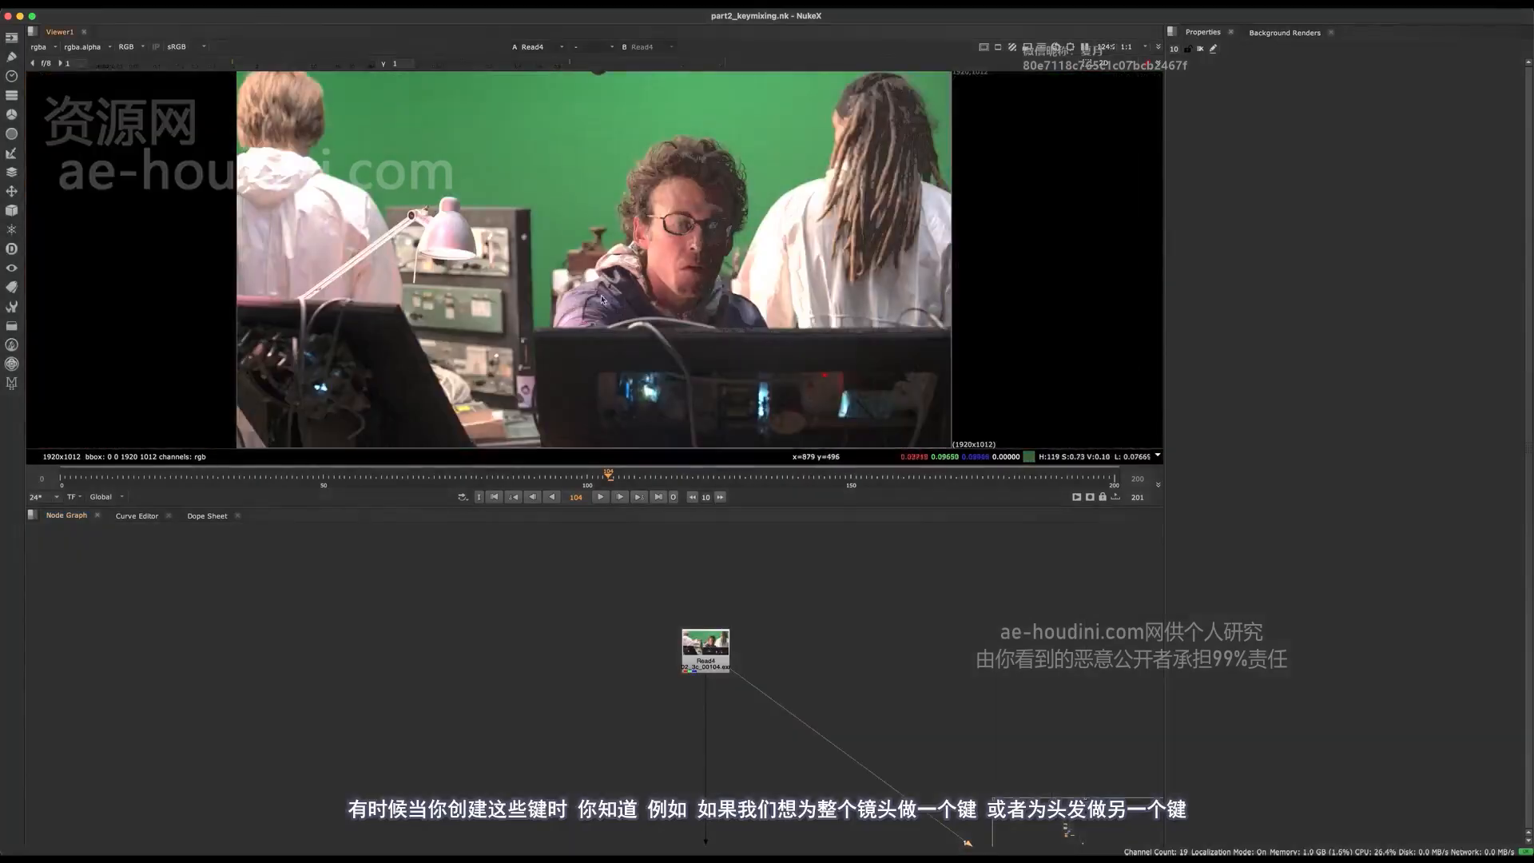
# Inspect the grain in the green screen beside the middle man's hair up close, and locate the Denoise1 node.
pyautogui.scroll(4, 723, 233)
pyautogui.moveTo(723, 233); pyautogui.dragTo(693, 352, button='middle')
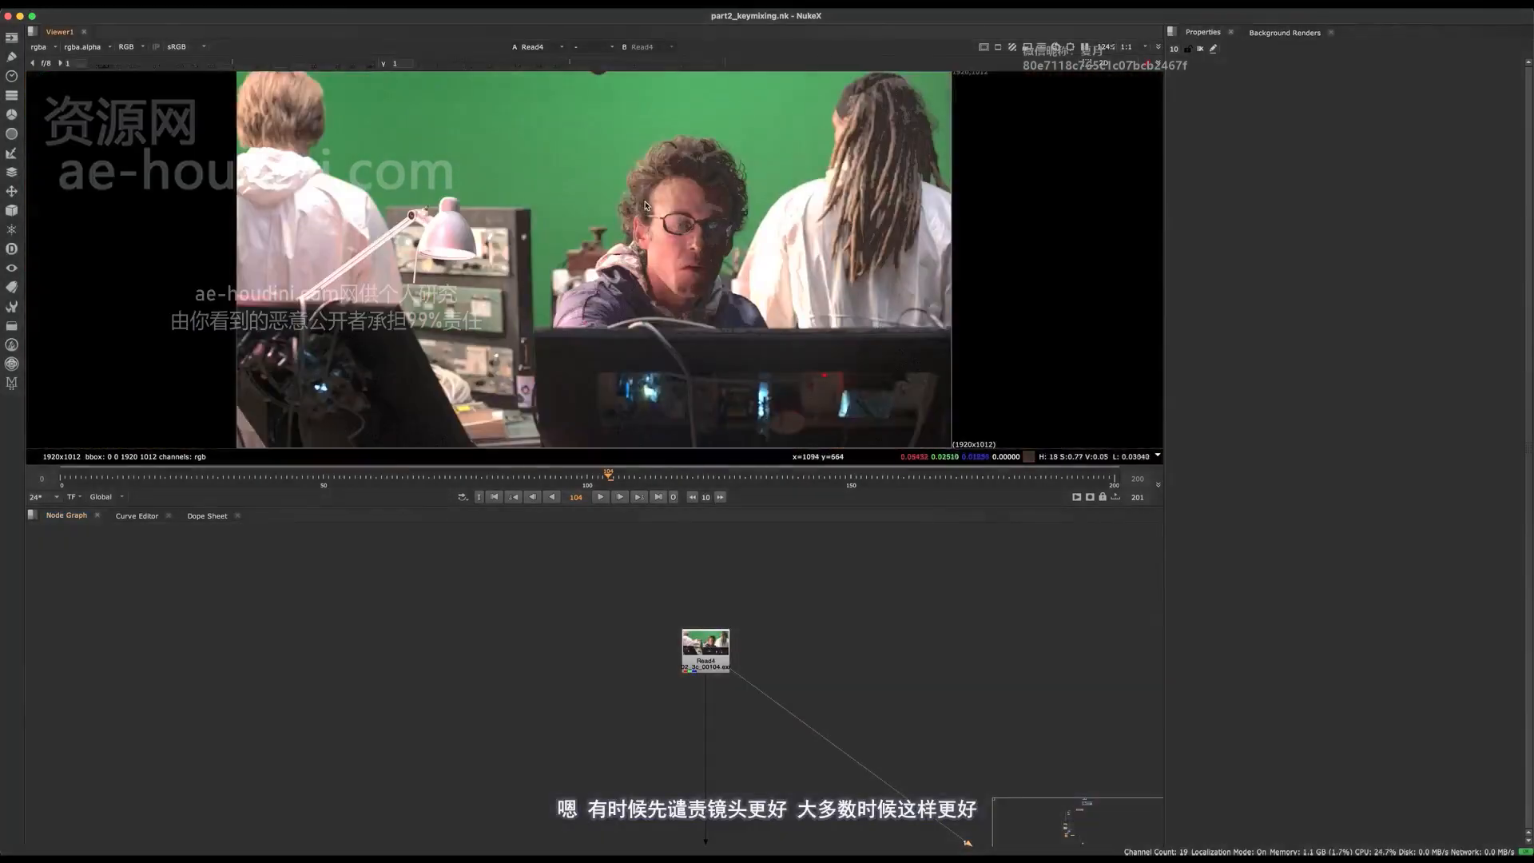
pyautogui.scroll(5, 641, 222)
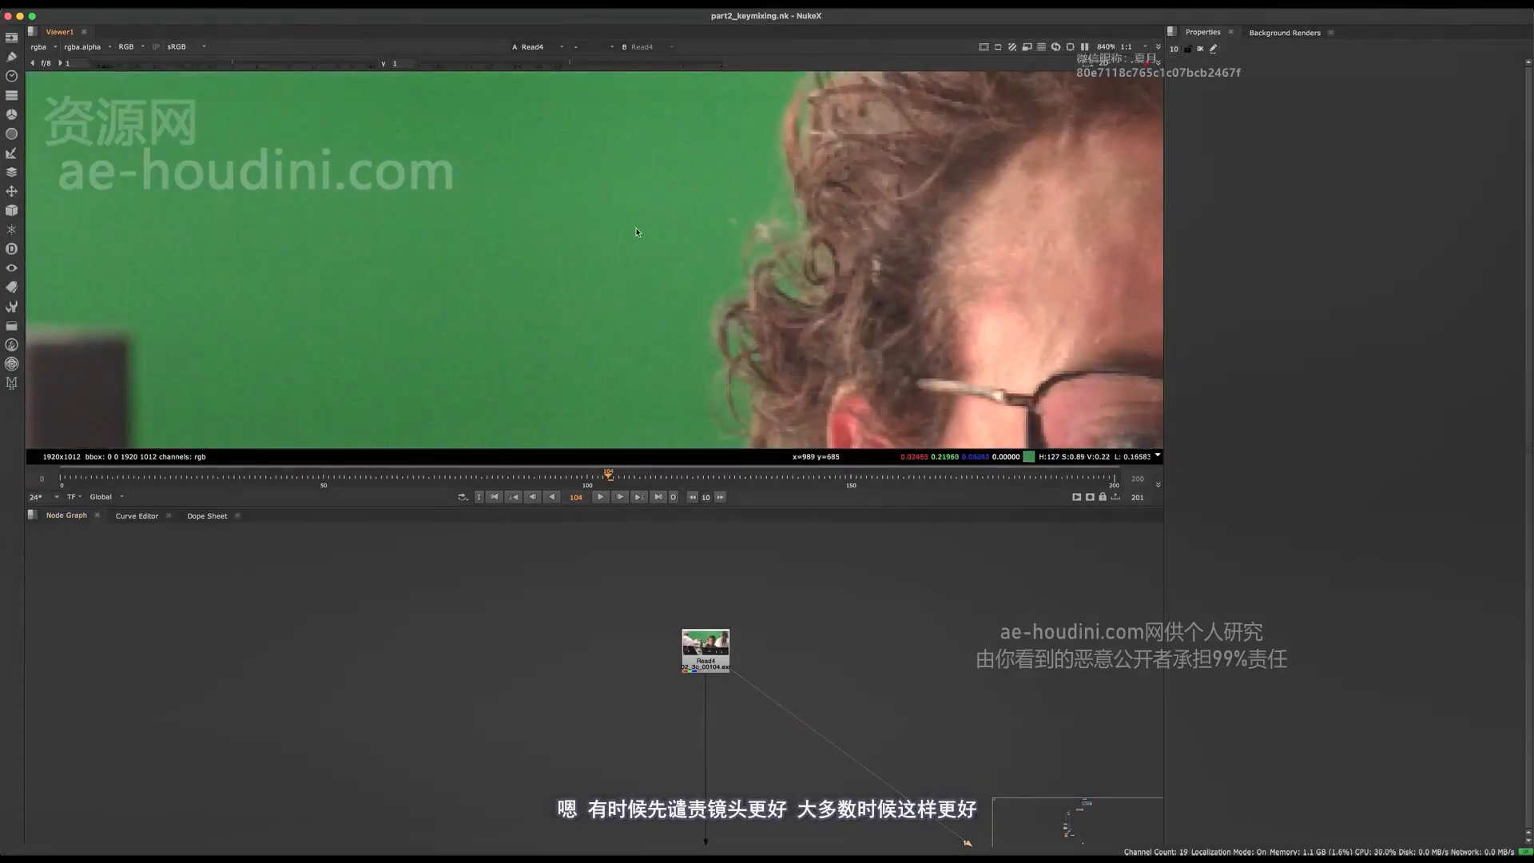
pyautogui.scroll(-4, 631, 665)
pyautogui.moveTo(630, 726); pyautogui.dragTo(863, 694, button='middle')
pyautogui.moveTo(612, 713); pyautogui.dragTo(767, 632, button='middle')
pyautogui.scroll(4, 403, 706)
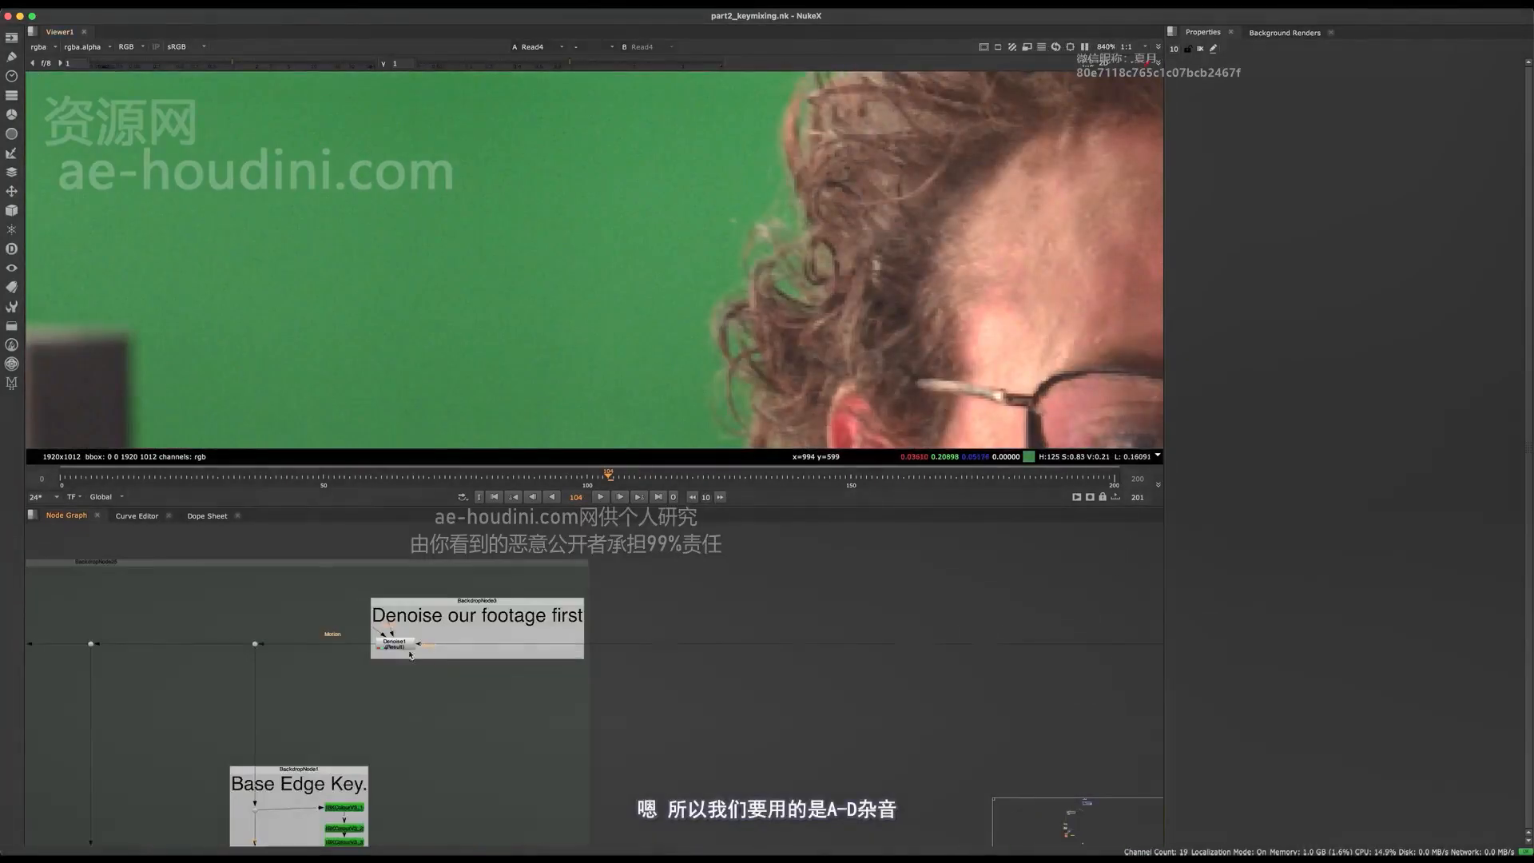
pyautogui.scroll(3, 408, 662)
pyautogui.click(406, 625)
pyautogui.scroll(-3, 524, 643)
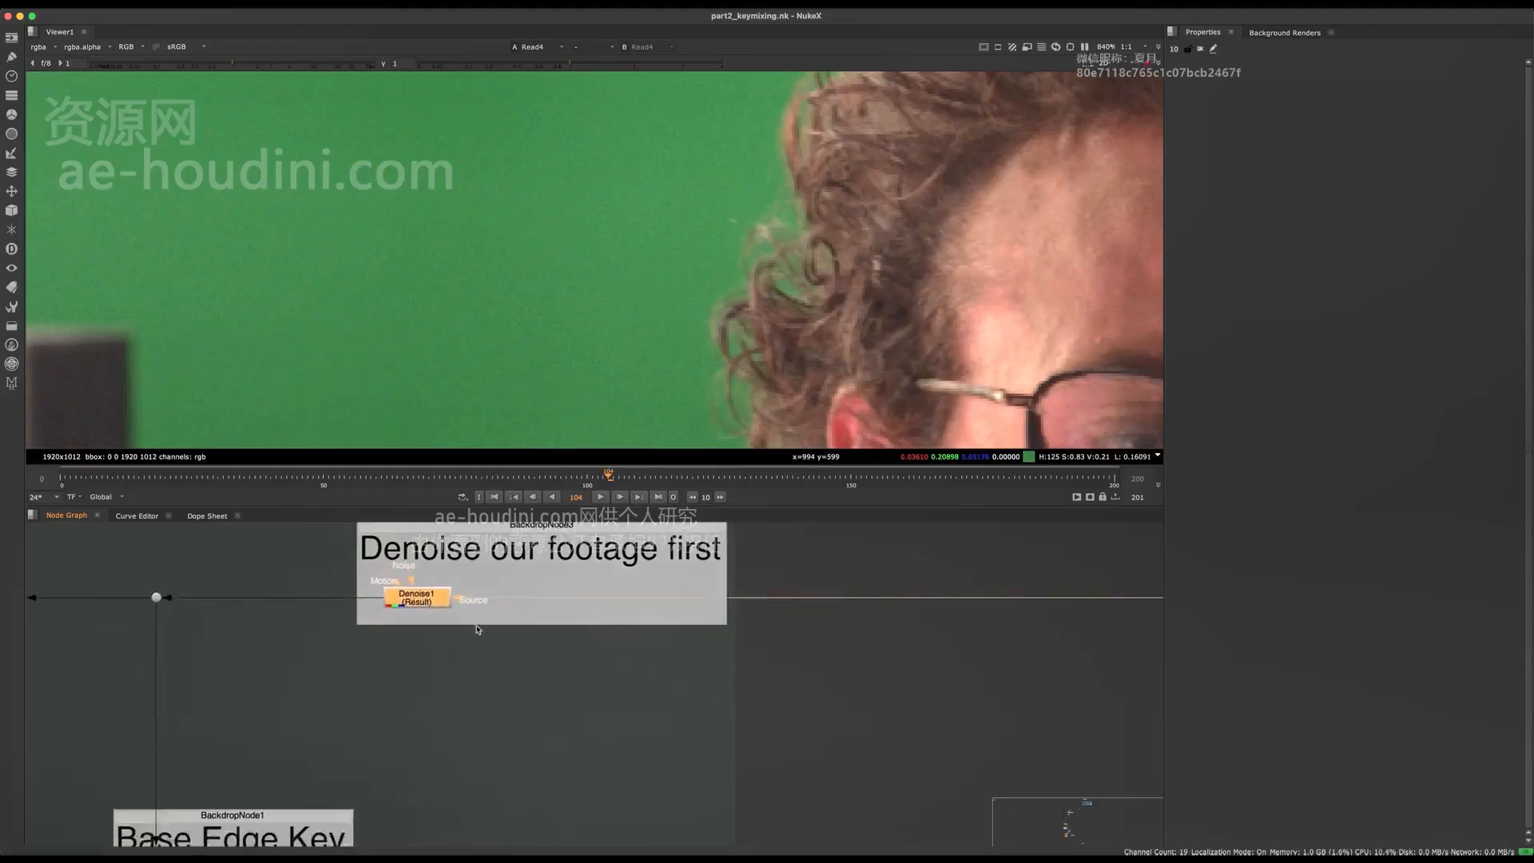
# Move the "Denoise our footage first" backdrop with its Denoise1 node out of the Key backdrop, towards the source plate.
pyautogui.press('space')
pyautogui.scroll(-3, 569, 468)
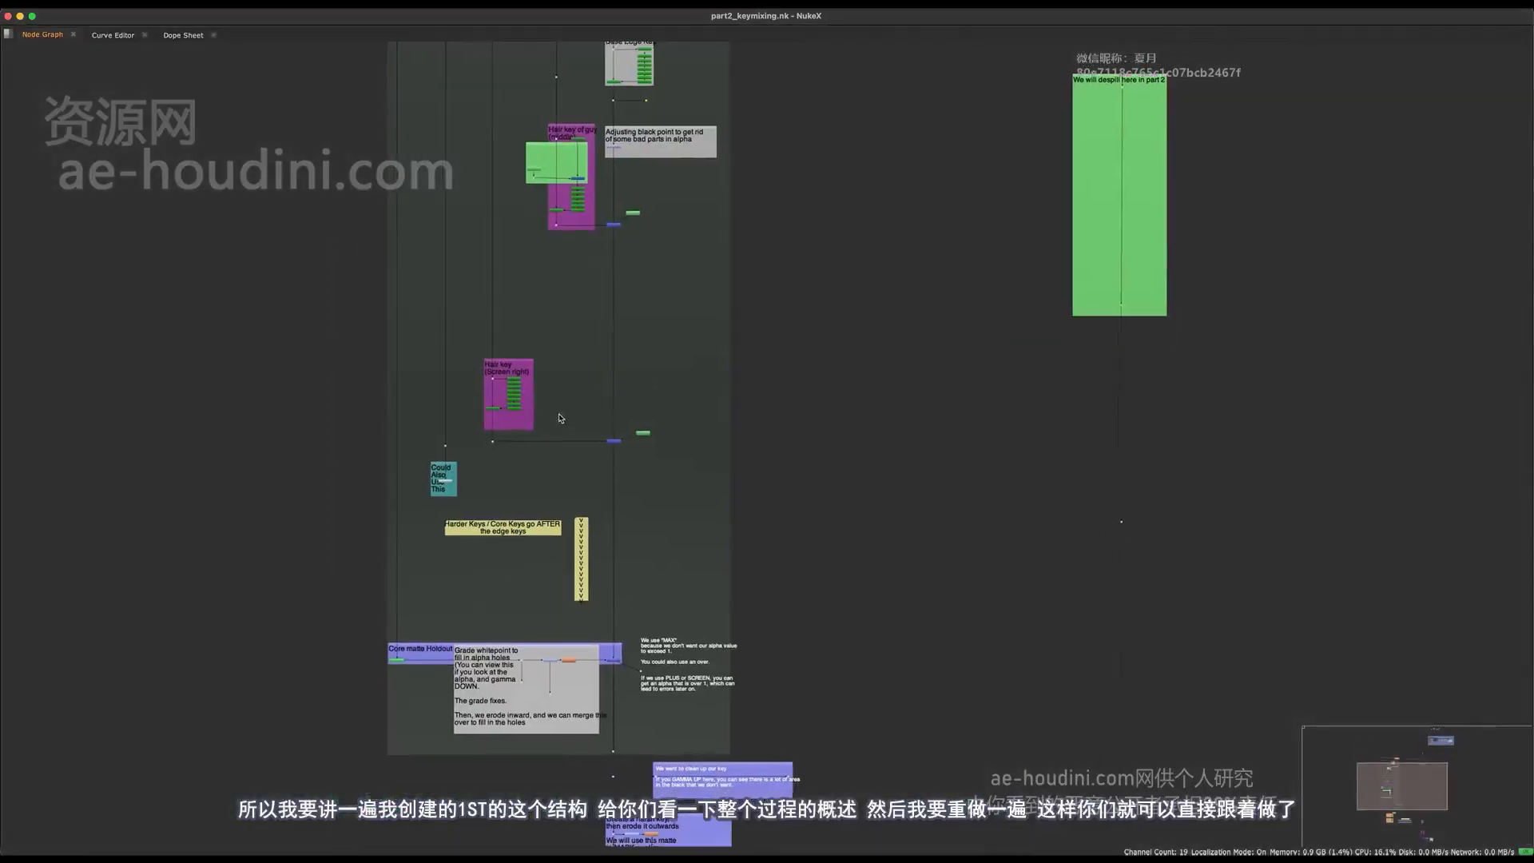
pyautogui.scroll(-2, 569, 468)
pyautogui.moveTo(569, 468); pyautogui.dragTo(612, 499, button='middle')
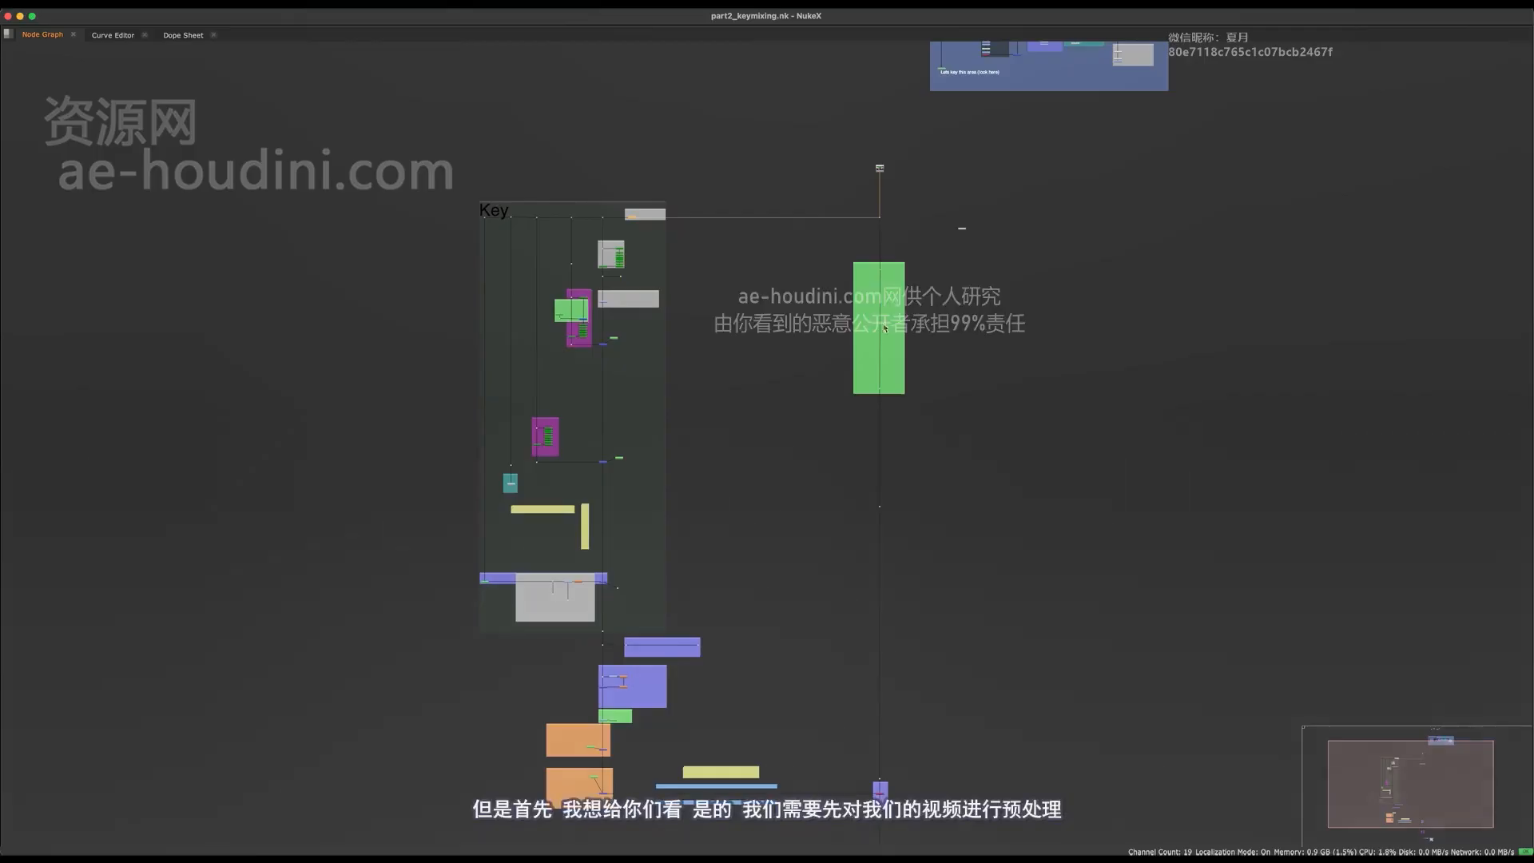
pyautogui.scroll(10, 655, 200)
pyautogui.click(551, 353)
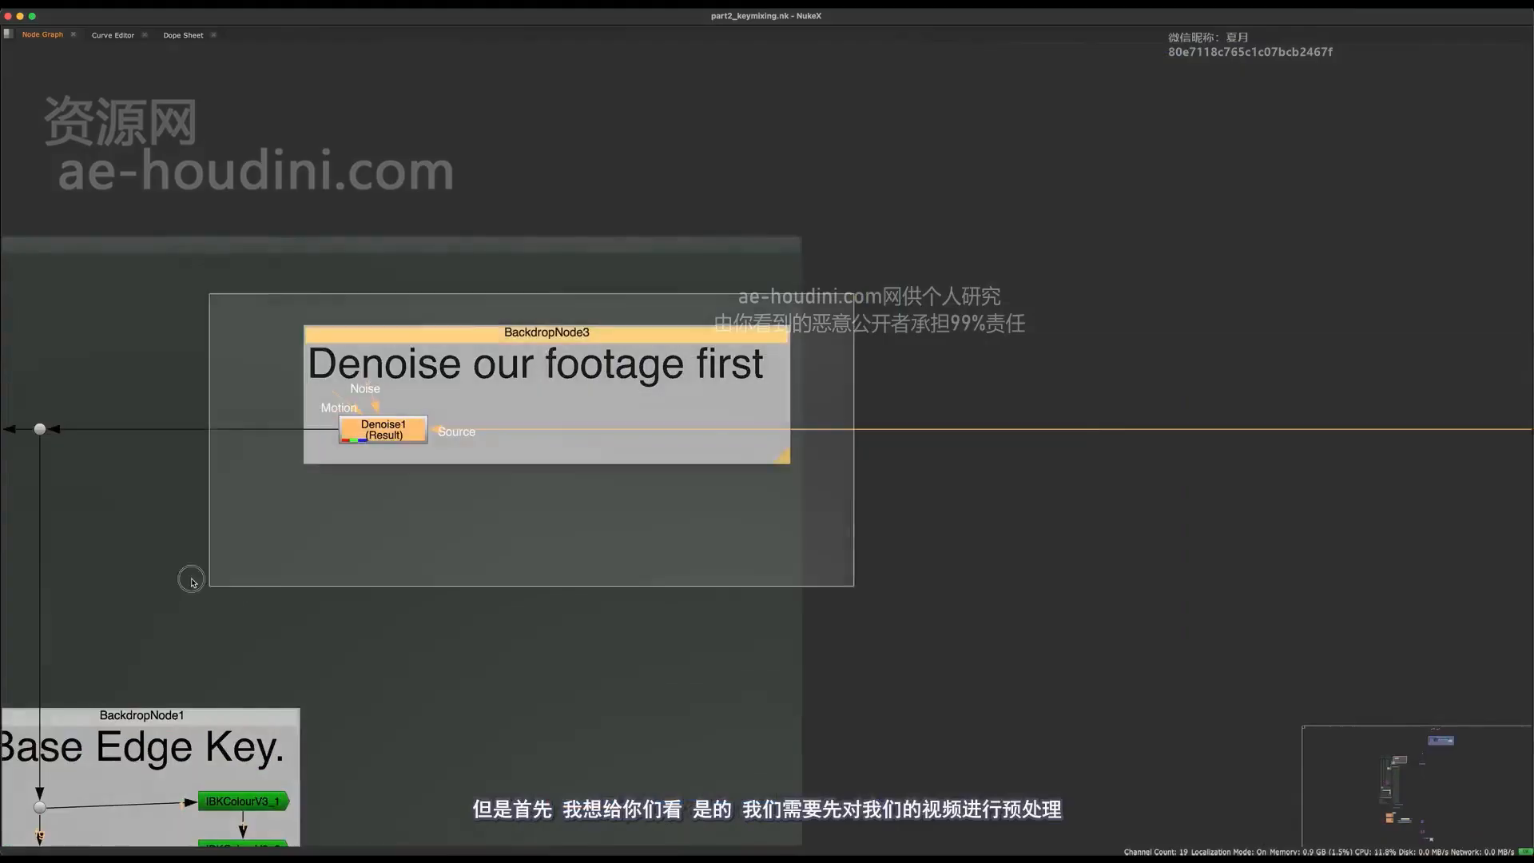
pyautogui.scroll(-1, 524, 424)
pyautogui.moveTo(524, 423); pyautogui.dragTo(303, 392, button='middle')
pyautogui.scroll(-12, 304, 391)
pyautogui.moveTo(278, 395); pyautogui.dragTo(442, 391)
# Show the Denoise1 result in the viewer and open the node's properties.
pyautogui.keyDown('alt'); pyautogui.moveTo(379, 390); pyautogui.dragTo(615, 511, button='middle'); pyautogui.keyUp('alt')
pyautogui.click(493, 590)
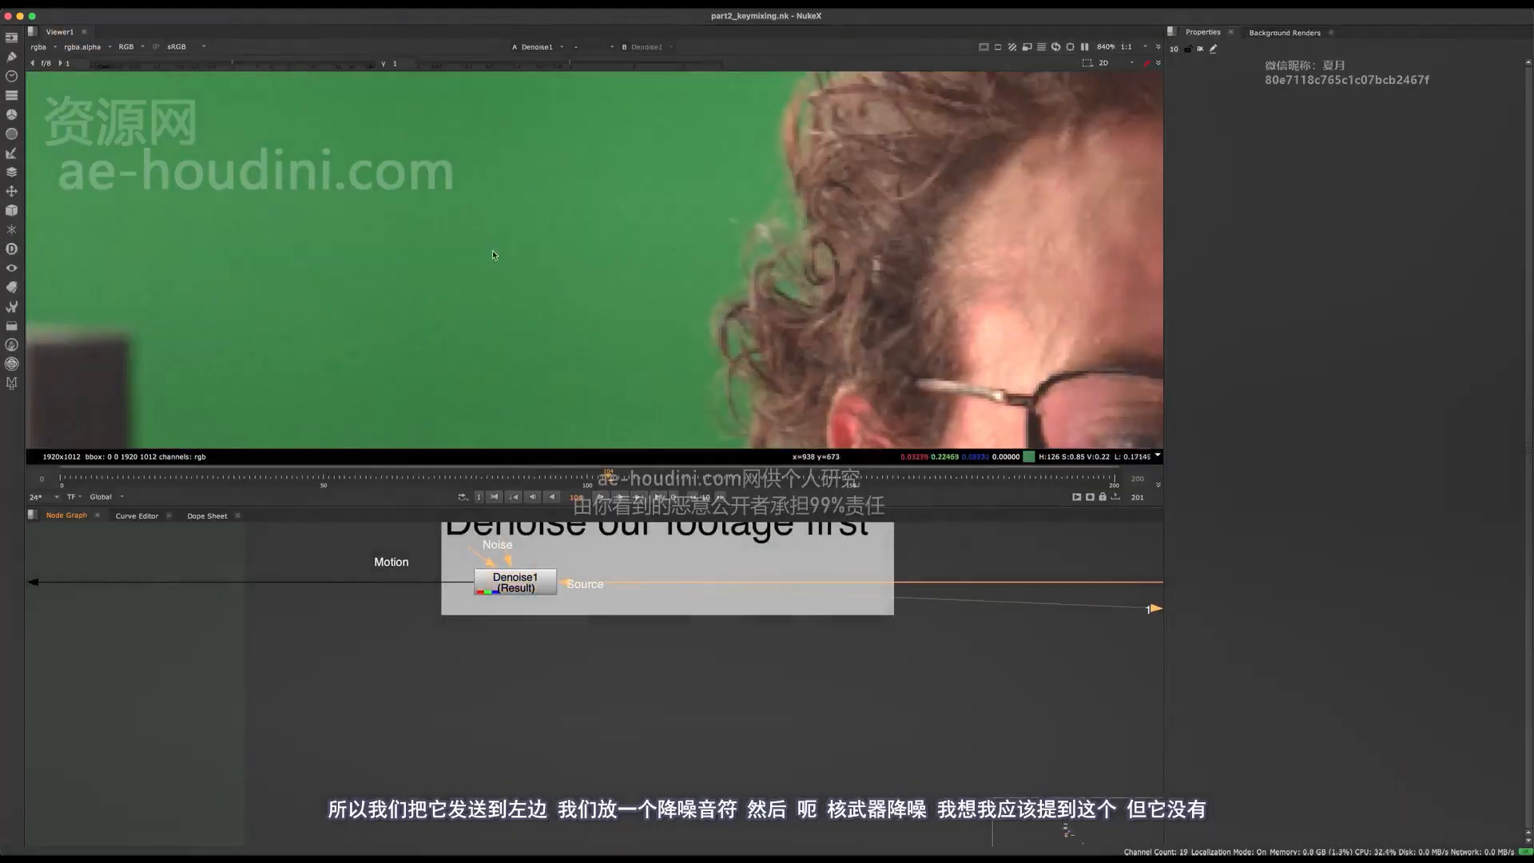
pyautogui.click(529, 591)
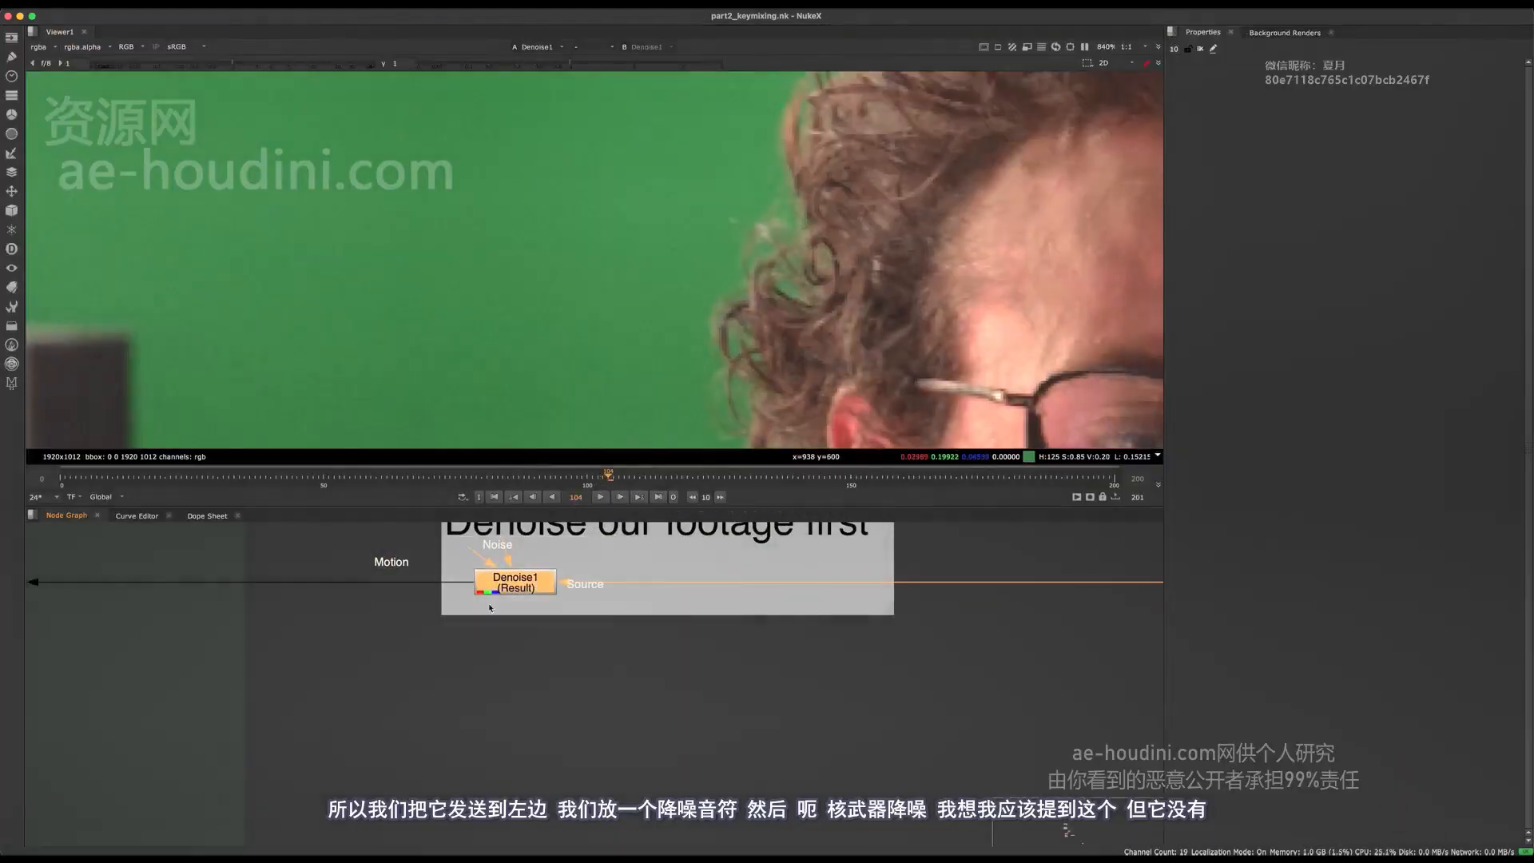
pyautogui.doubleClick(528, 587)
pyautogui.moveTo(576, 614); pyautogui.dragTo(504, 645, button='middle')
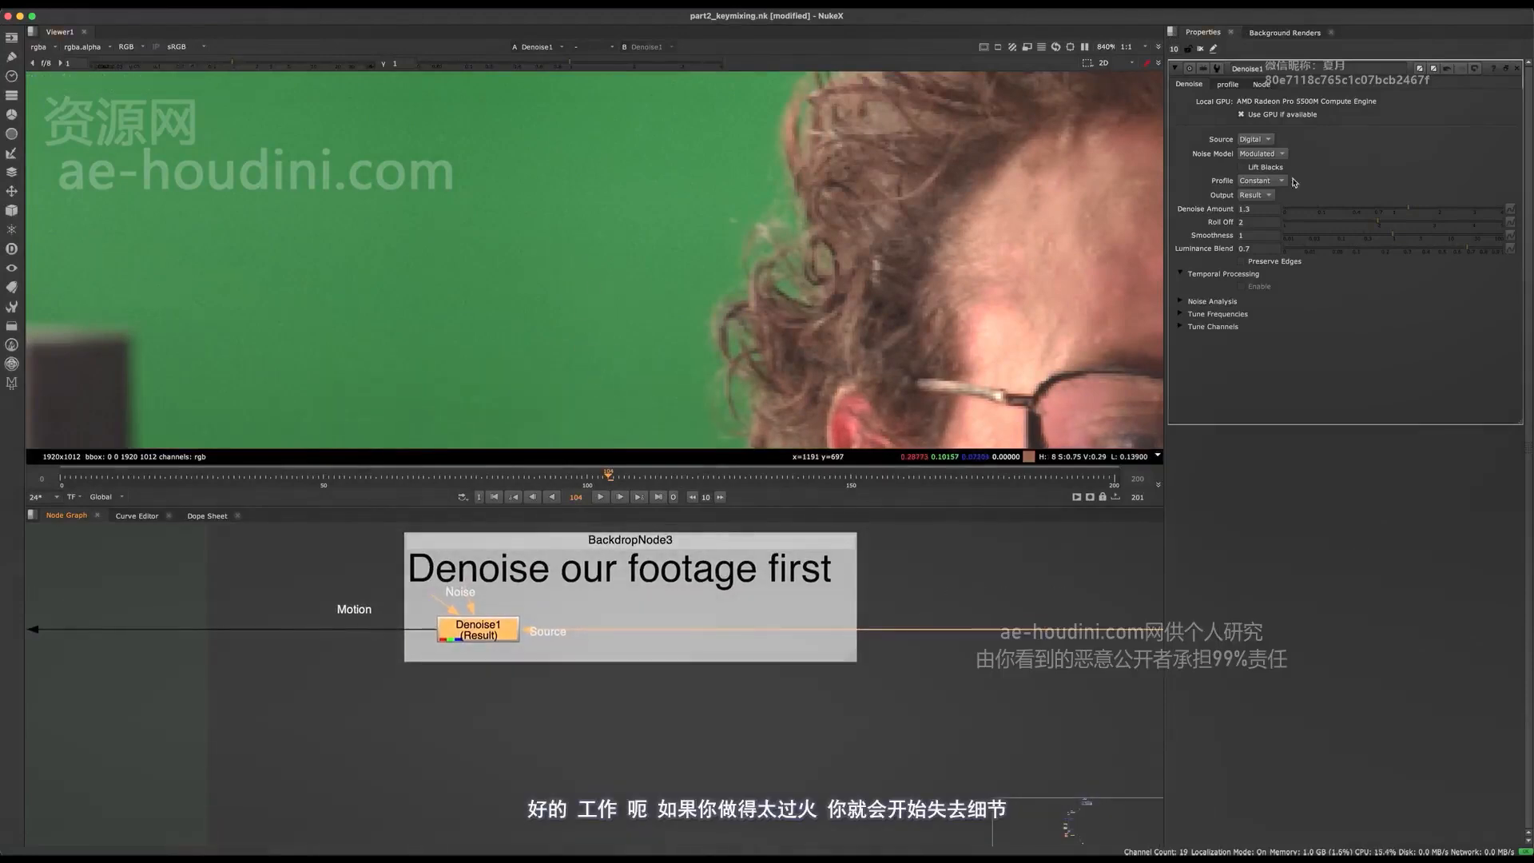
# Try a Denoise Amount of 4 while inspecting the curly hair edge, and undo the change.
pyautogui.moveTo(1419, 207); pyautogui.dragTo(1477, 205)
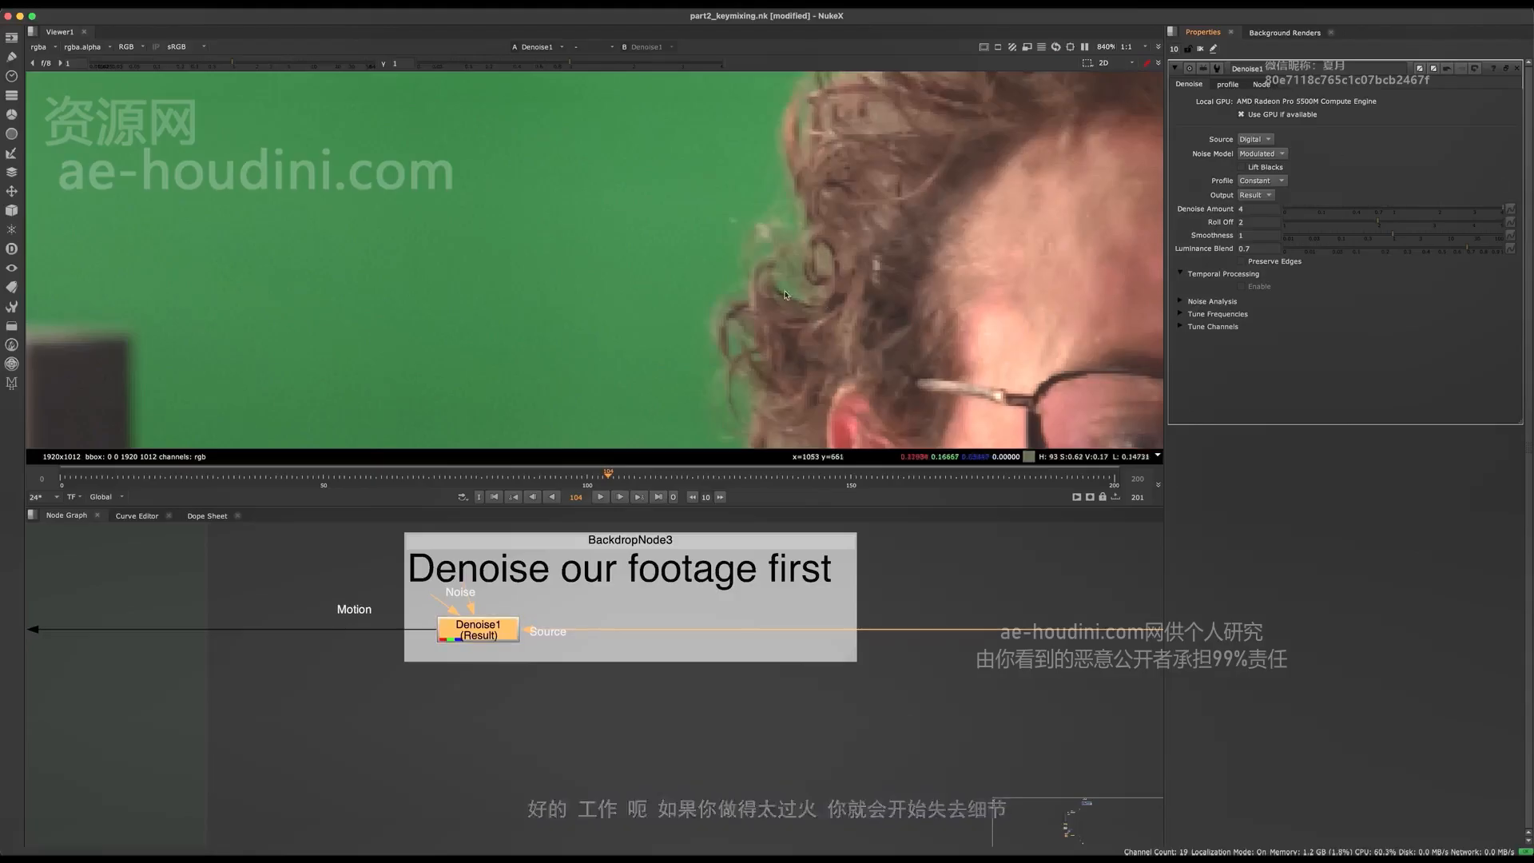
pyautogui.scroll(4, 1033, 238)
pyautogui.press('super+z')
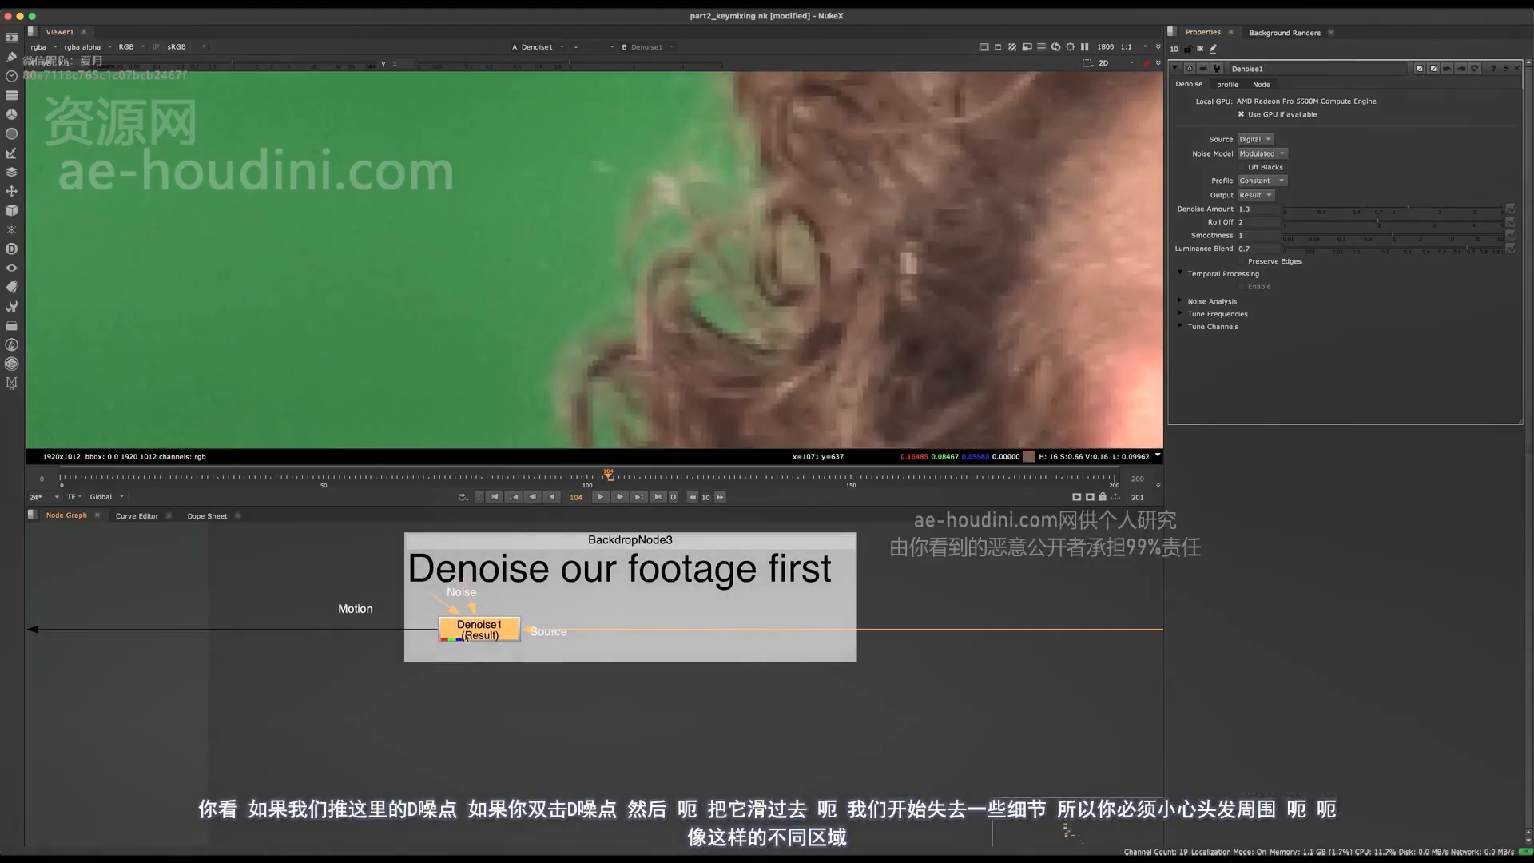
# Set Denoise1's Denoise Amount to about 3.36 and review its place in the node graph.
pyautogui.moveTo(1416, 212); pyautogui.dragTo(1480, 212)
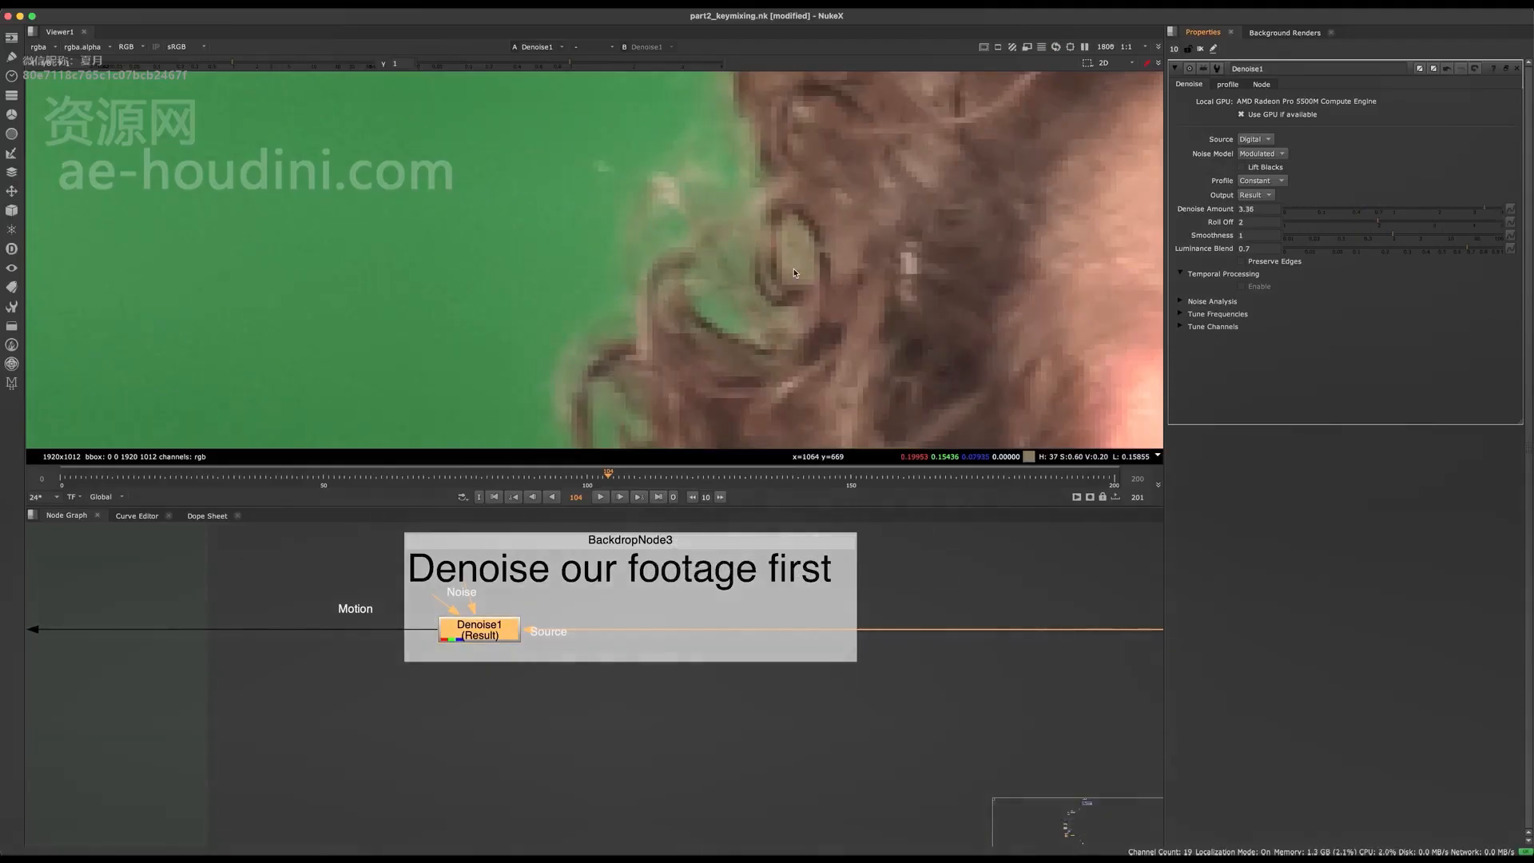
pyautogui.scroll(-5, 583, 647)
pyautogui.press('space')
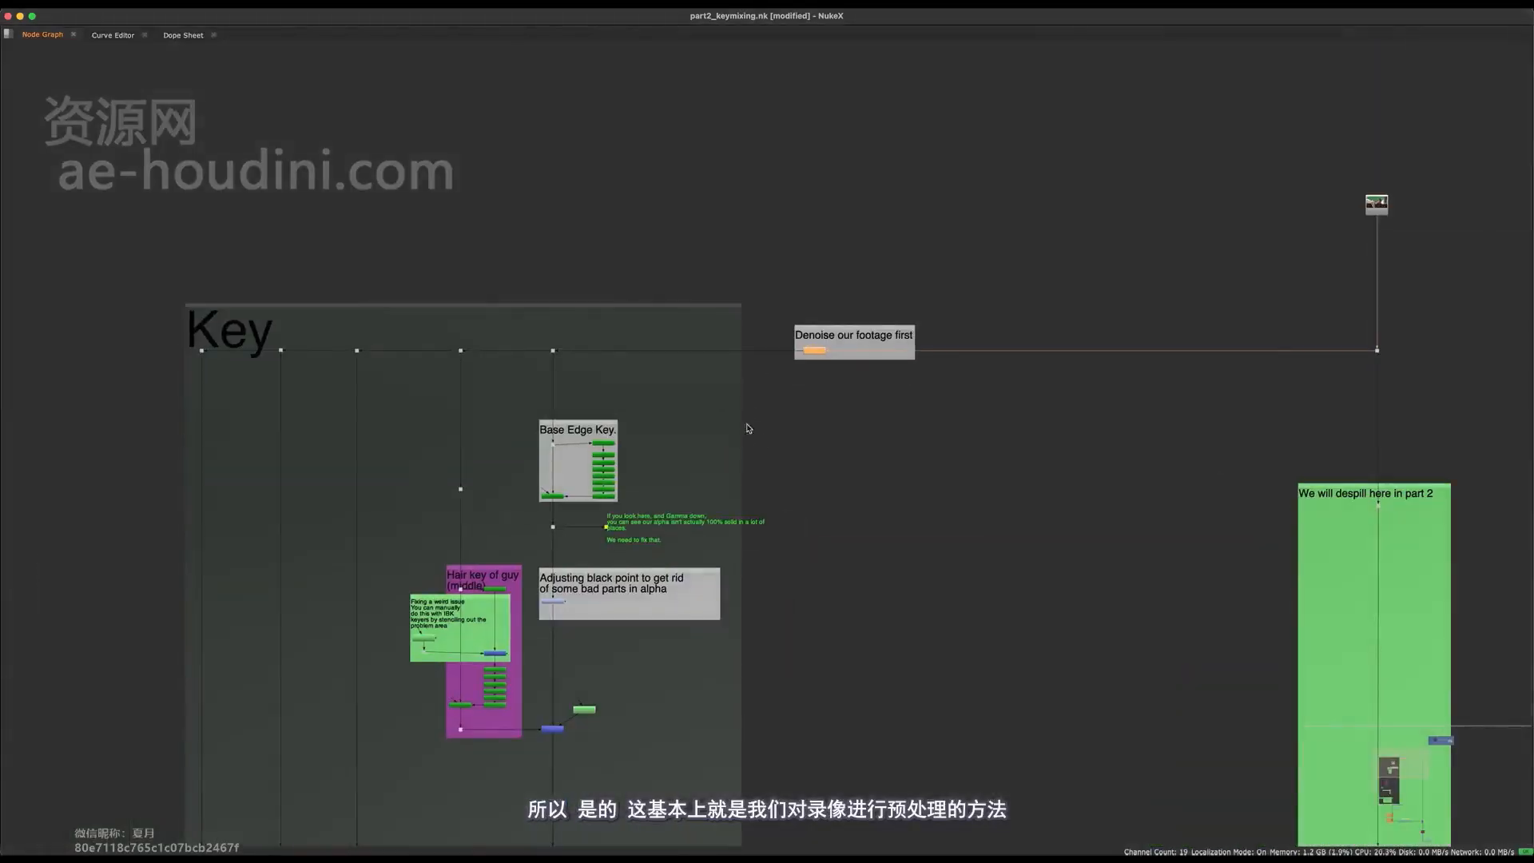
pyautogui.scroll(2, 748, 428)
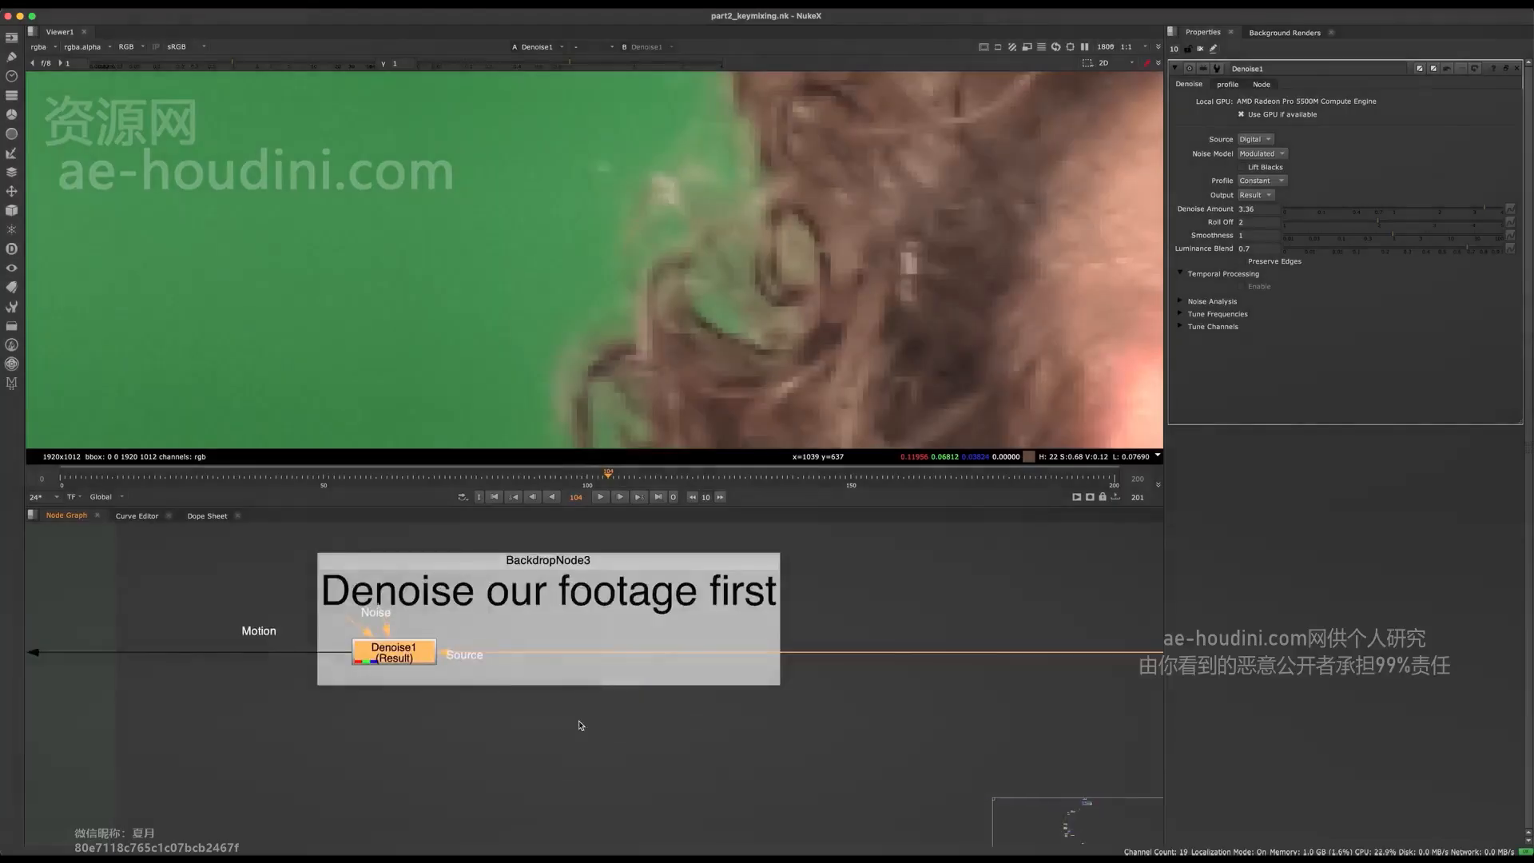
# Create a second Denoise node below the plate's pipe and connect its Source input to a new dot on that pipe.
pyautogui.press('Tab')
pyautogui.write('denoise')
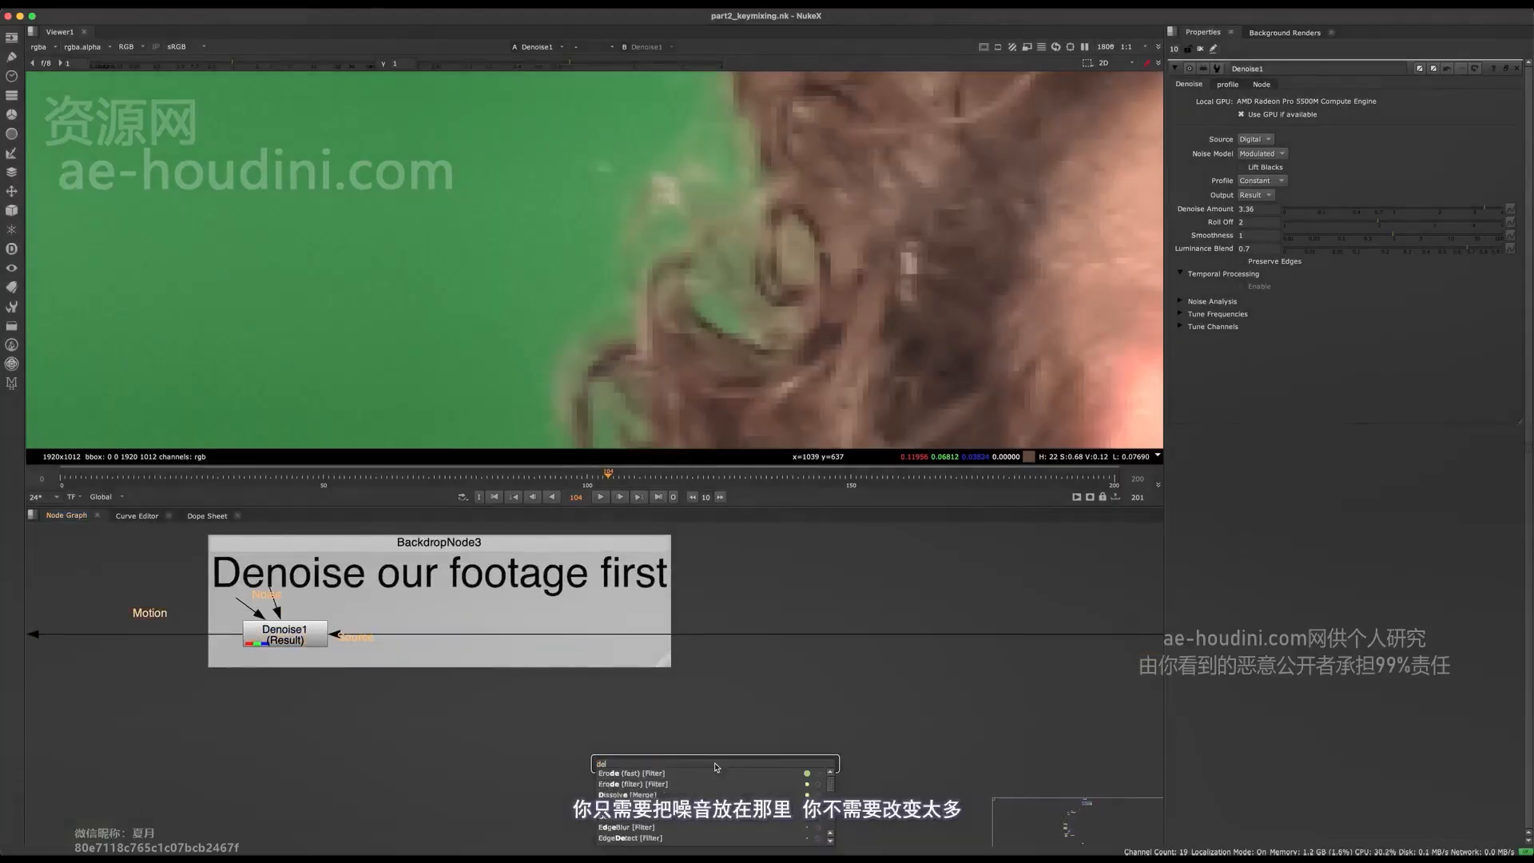
pyautogui.press('Return')
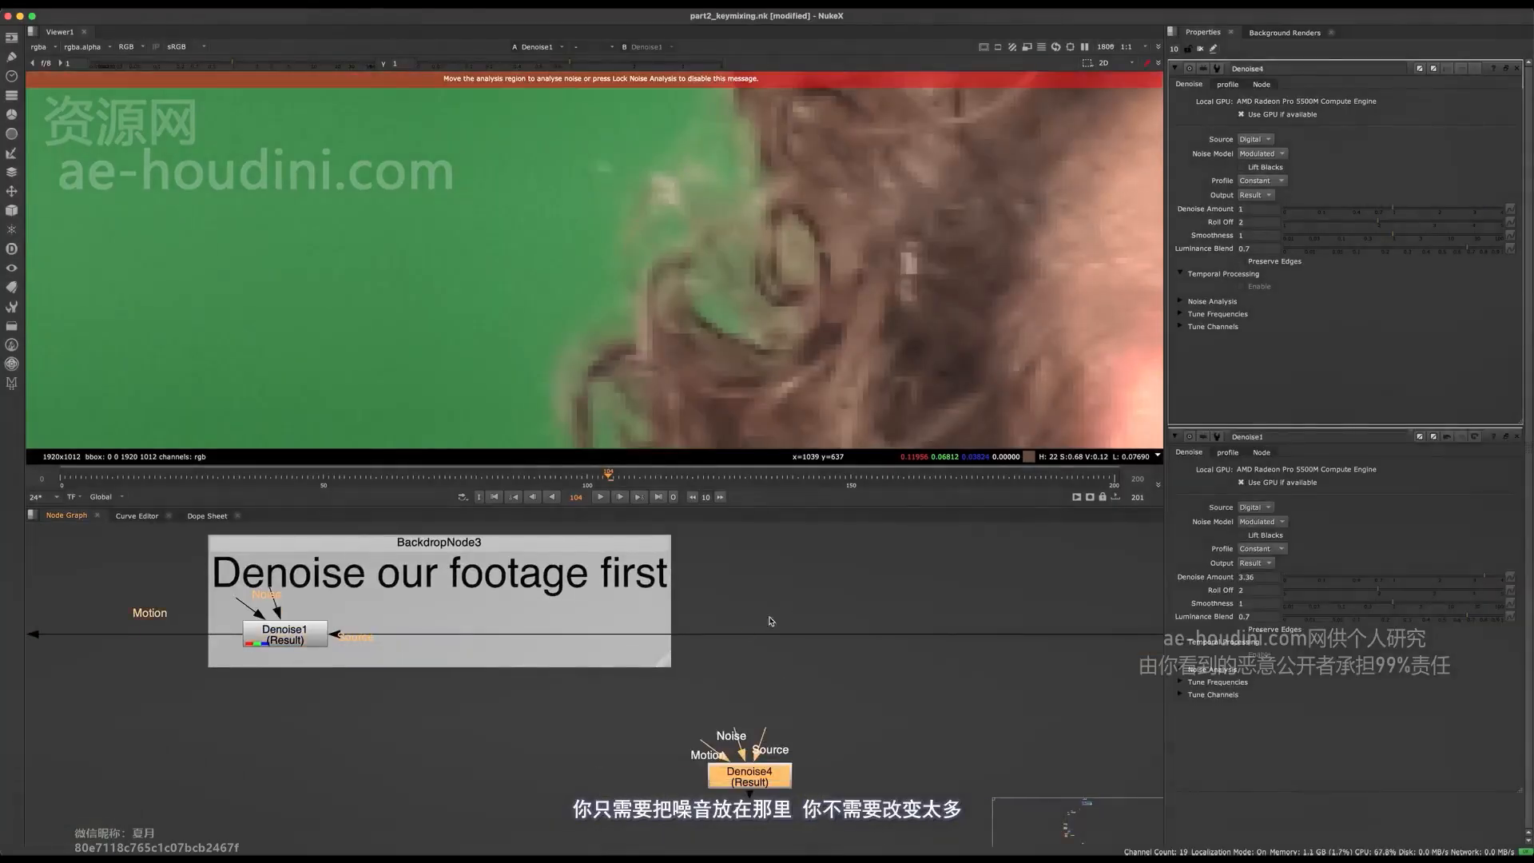
pyautogui.keyDown('super'); pyautogui.click(743, 631); pyautogui.keyUp('super')
pyautogui.moveTo(762, 743); pyautogui.dragTo(745, 629)
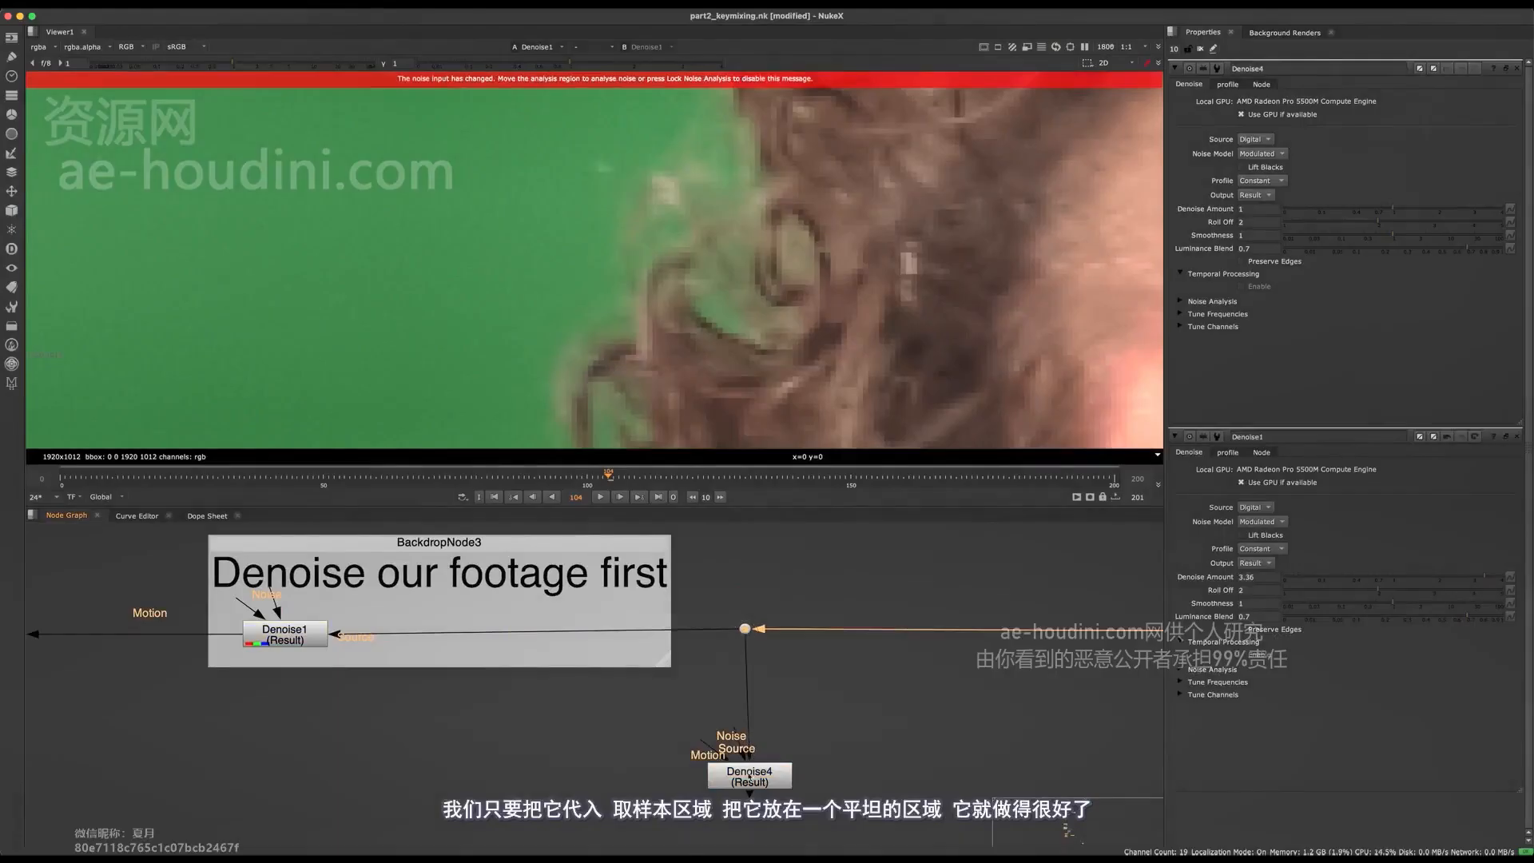
# Show Denoise4 in the viewer with the full frame and move its analysis region onto the flat green area beside the man's head.
pyautogui.click(755, 773)
pyautogui.press('1')
pyautogui.click(755, 773)
pyautogui.press('f')
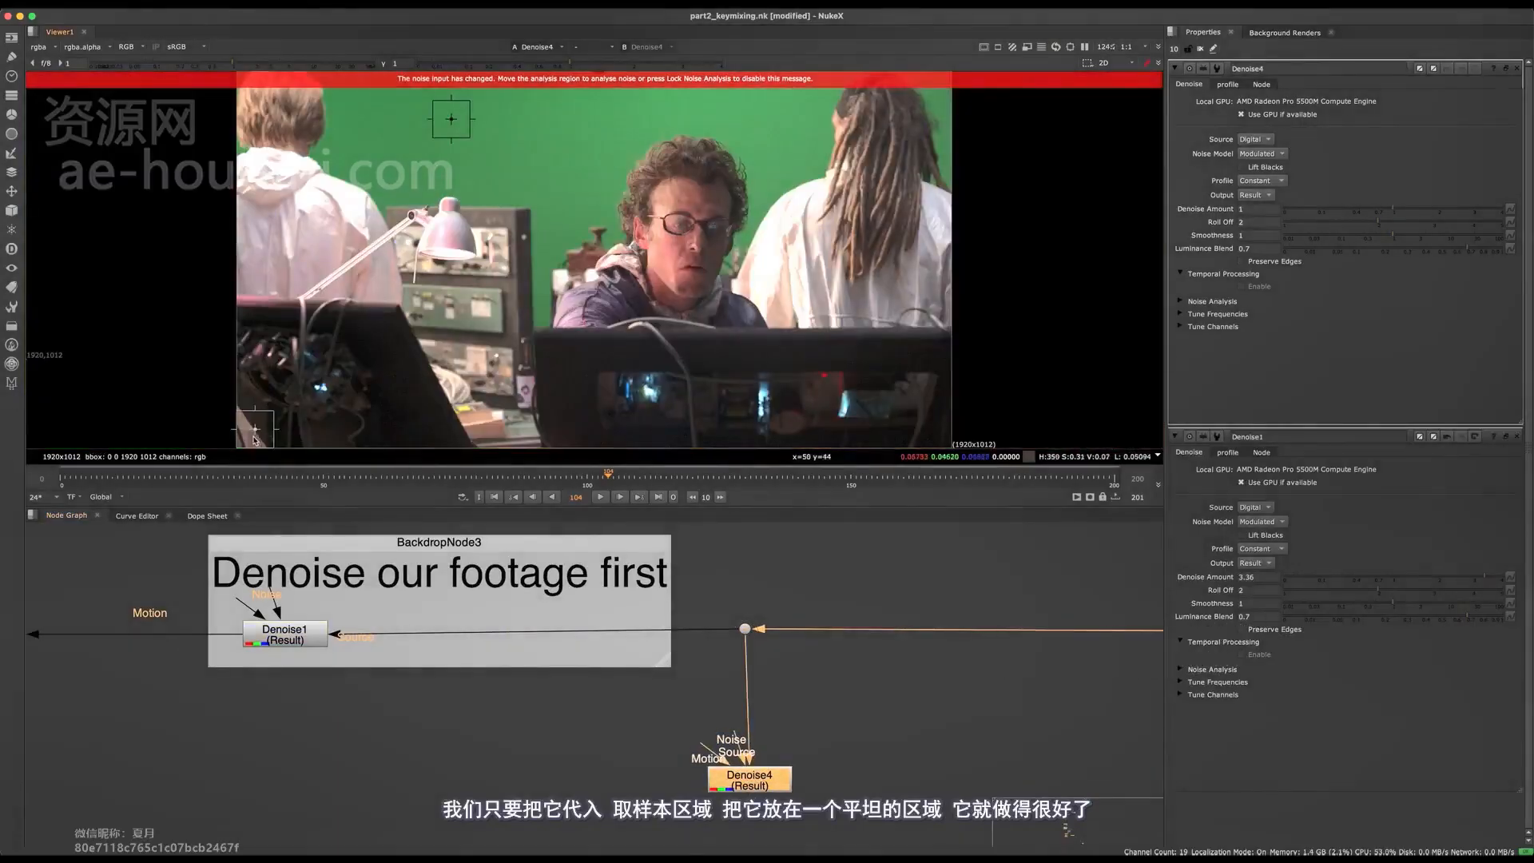
pyautogui.moveTo(256, 427); pyautogui.dragTo(556, 141)
# Compare the green-screen noise with Denoise4 disabled and enabled around the analysis region.
pyautogui.scroll(6, 572, 121)
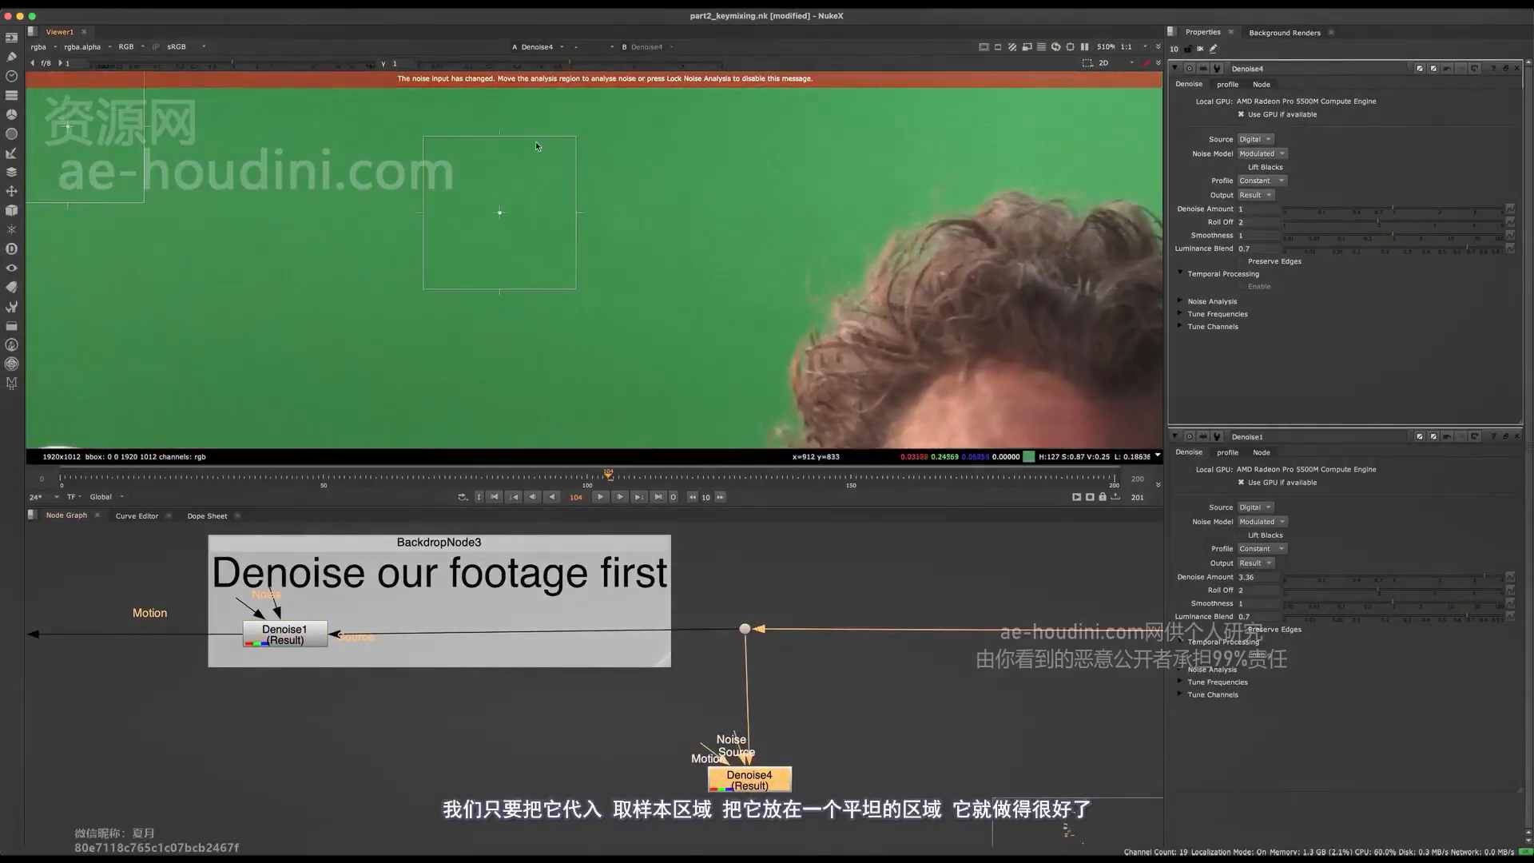
pyautogui.scroll(-2, 506, 248)
pyautogui.press('d')
pyautogui.scroll(8, 524, 250)
pyautogui.press('d')
pyautogui.press('d')
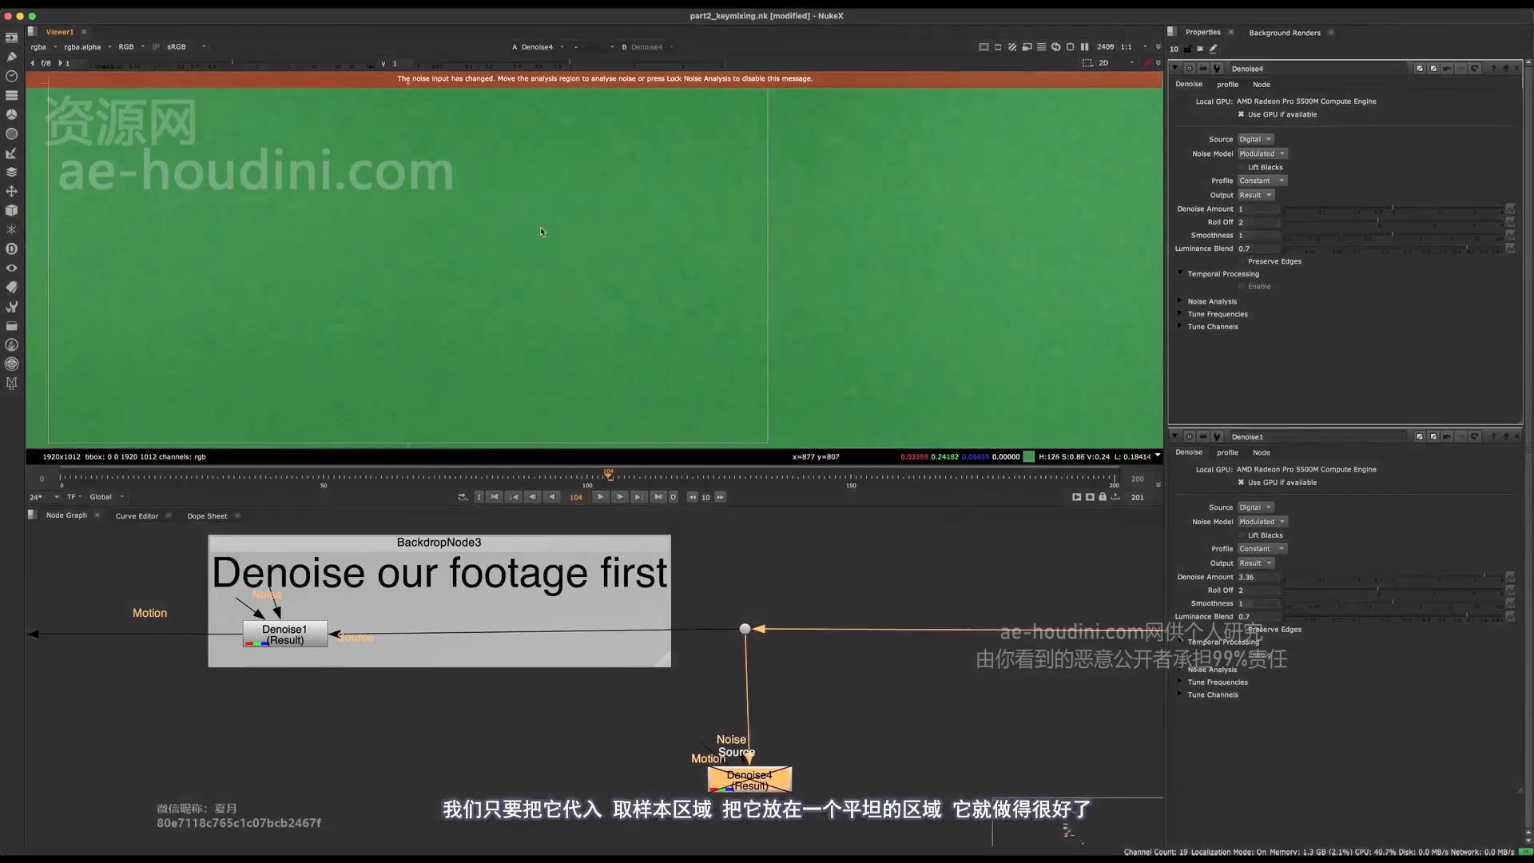
pyautogui.scroll(-6, 530, 248)
pyautogui.press('d')
pyautogui.moveTo(531, 248); pyautogui.dragTo(547, 316, button='middle')
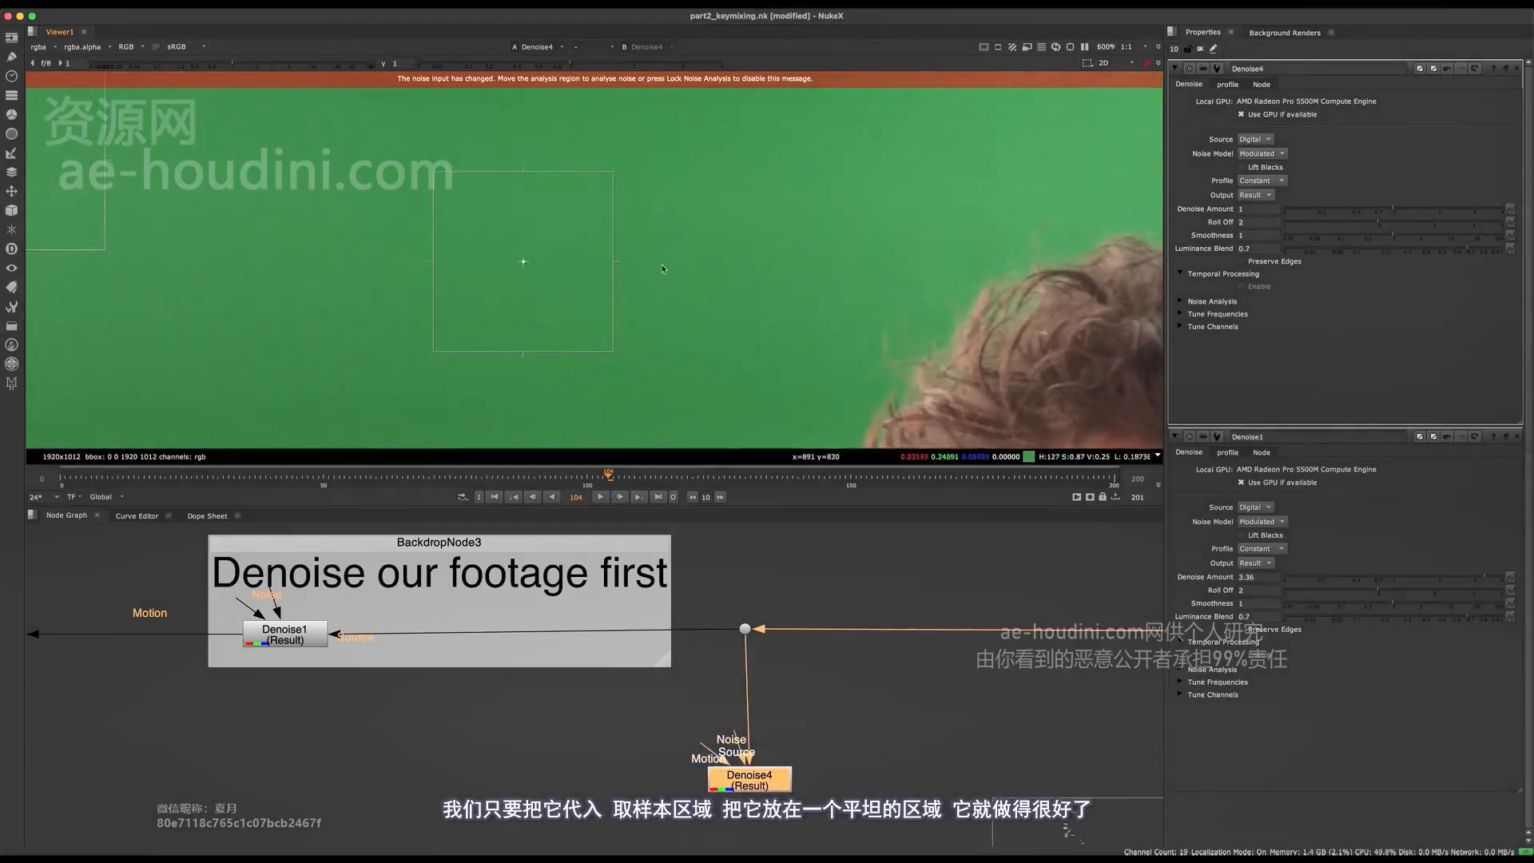
# Close Denoise1's properties and try different Luminance Blend values on Denoise4 against the hair detail, ending at 0.5.
pyautogui.click(1517, 437)
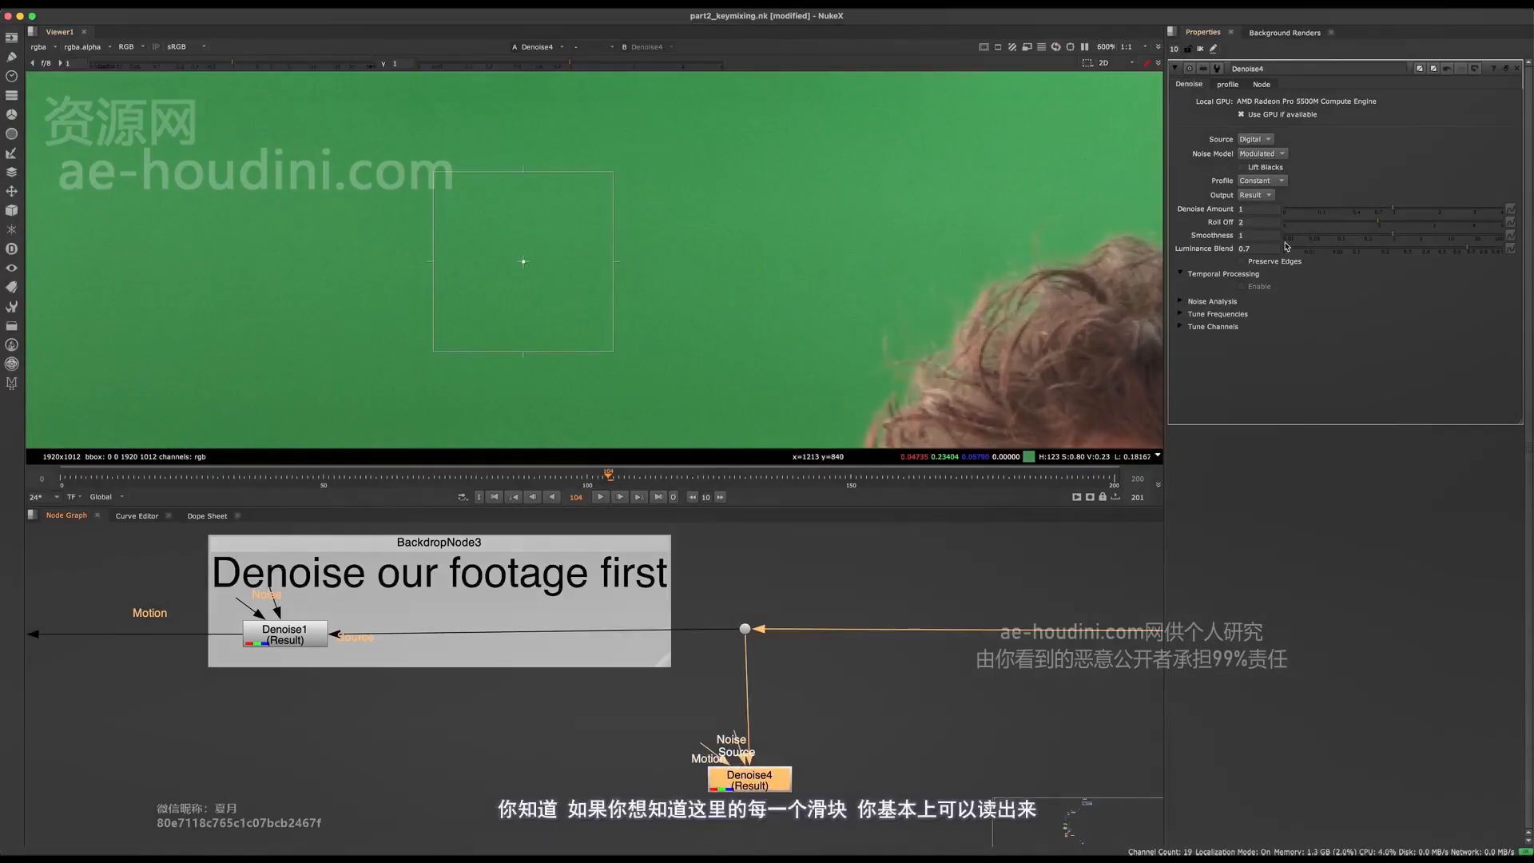
pyautogui.moveTo(1287, 246)
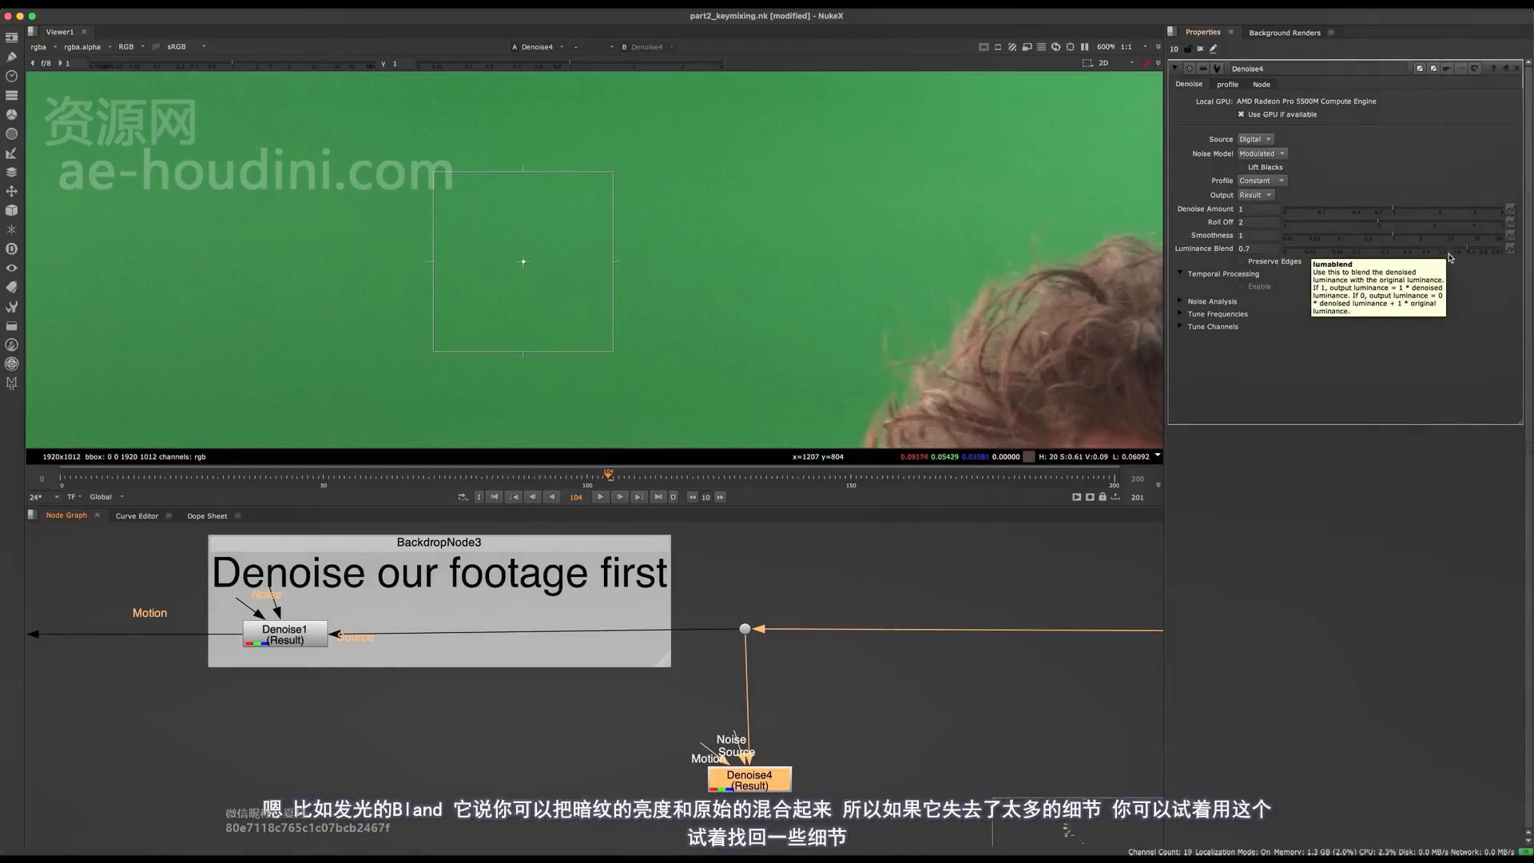
pyautogui.moveTo(974, 354); pyautogui.dragTo(834, 294, button='middle')
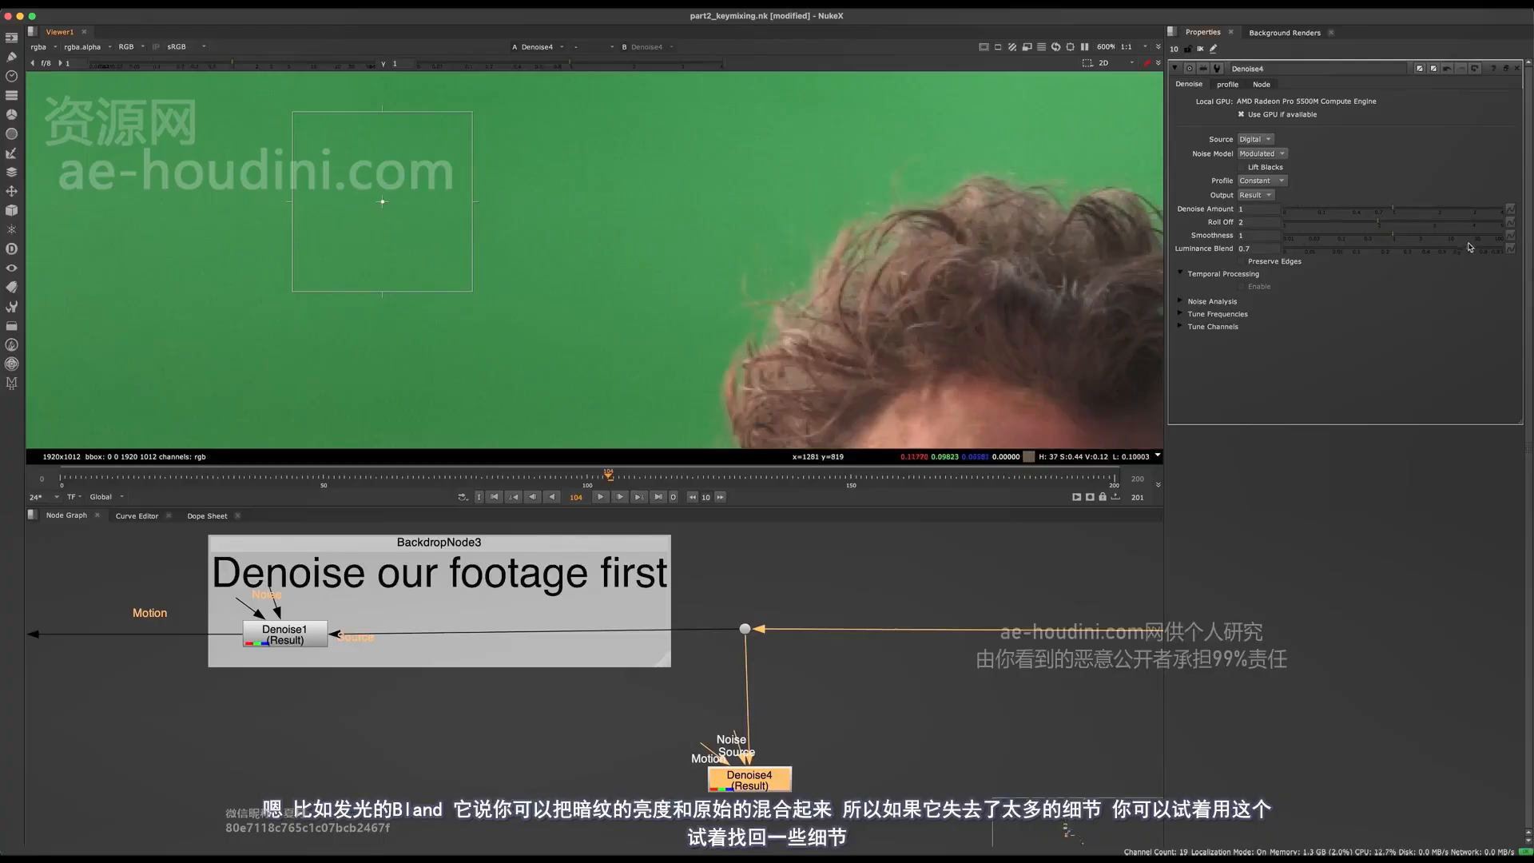
pyautogui.click(1496, 254)
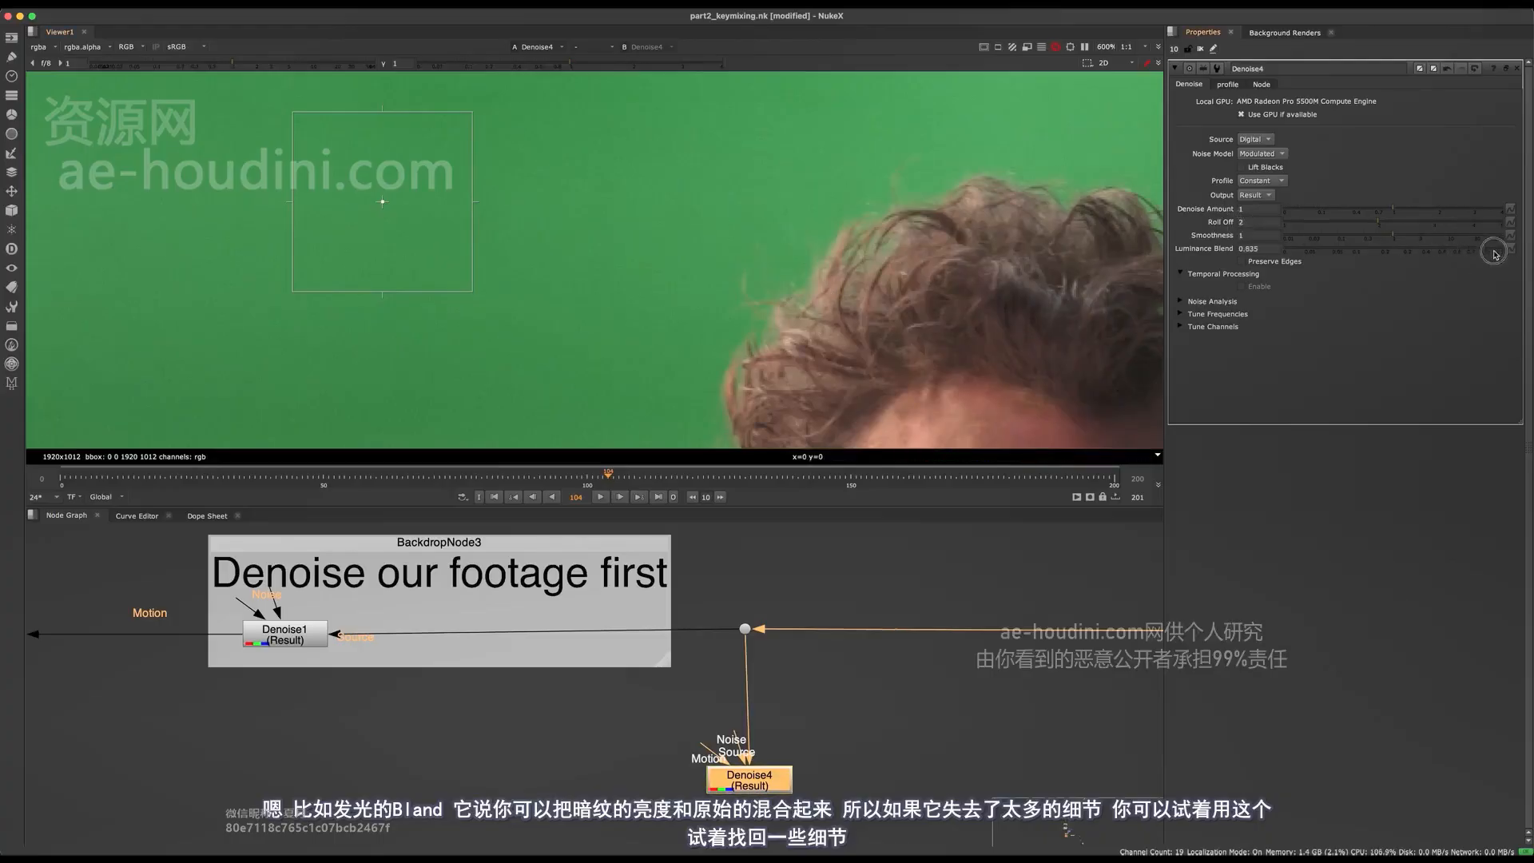
pyautogui.moveTo(1495, 255); pyautogui.dragTo(1497, 254)
pyautogui.scroll(8, 854, 336)
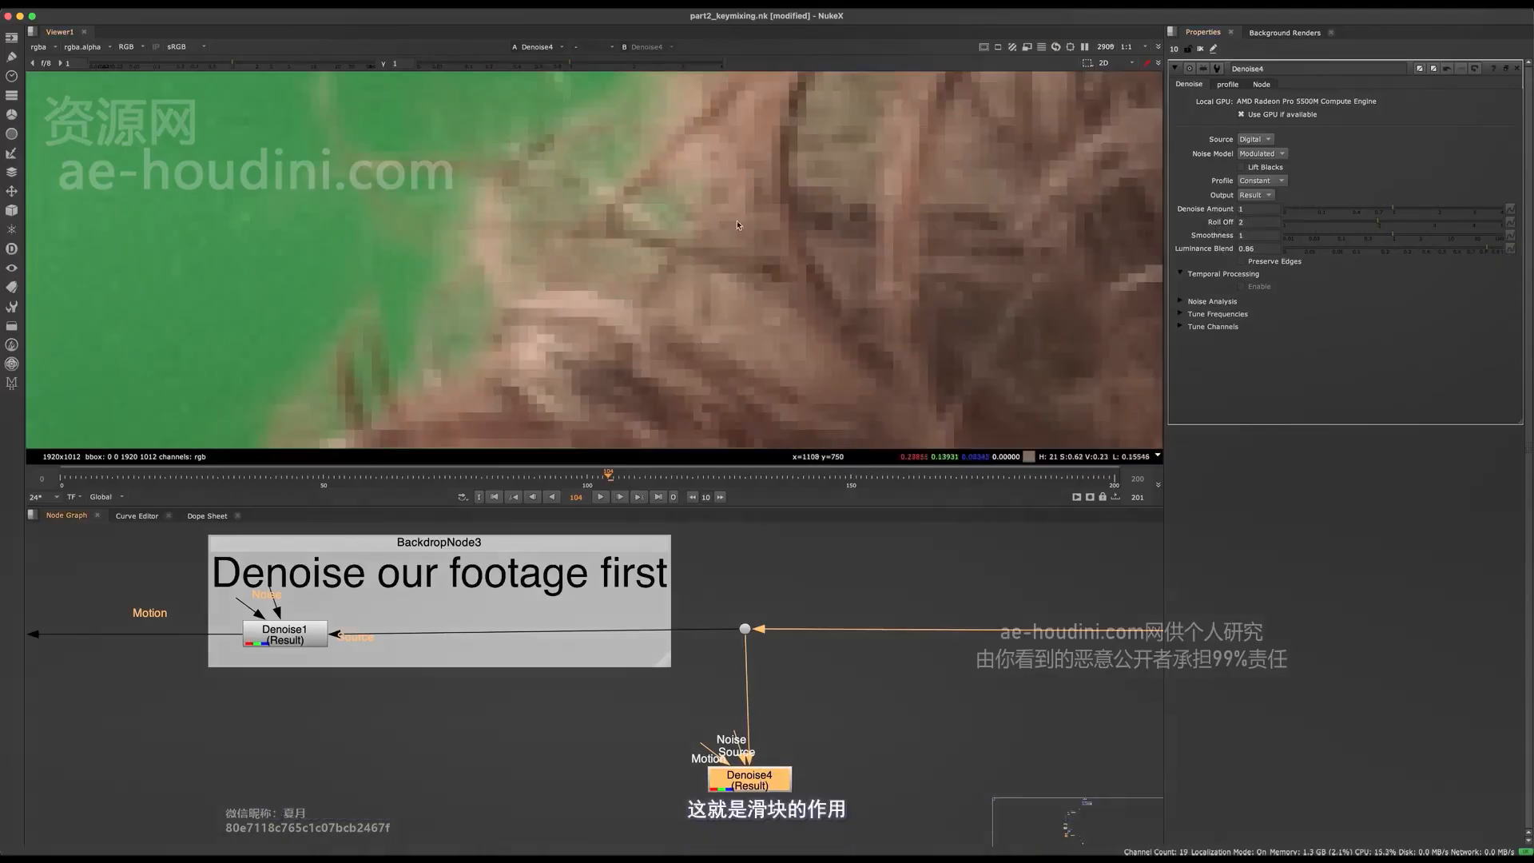
pyautogui.moveTo(1474, 249)
pyautogui.mouseDown()
pyautogui.moveTo(1337, 216)
pyautogui.moveTo(1480, 242)
pyautogui.mouseUp()
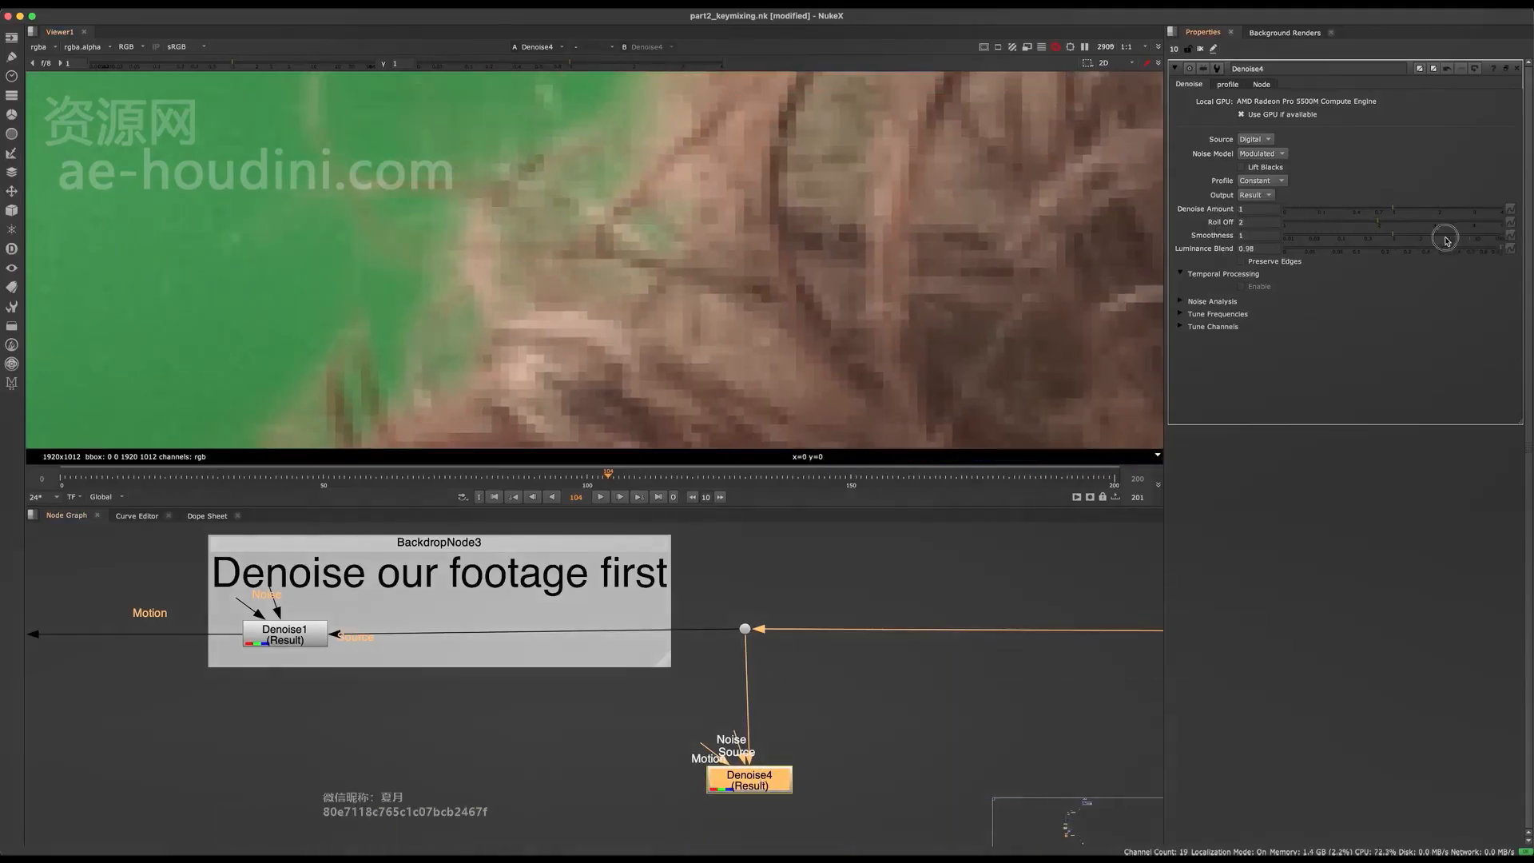
pyautogui.scroll(-8, 979, 240)
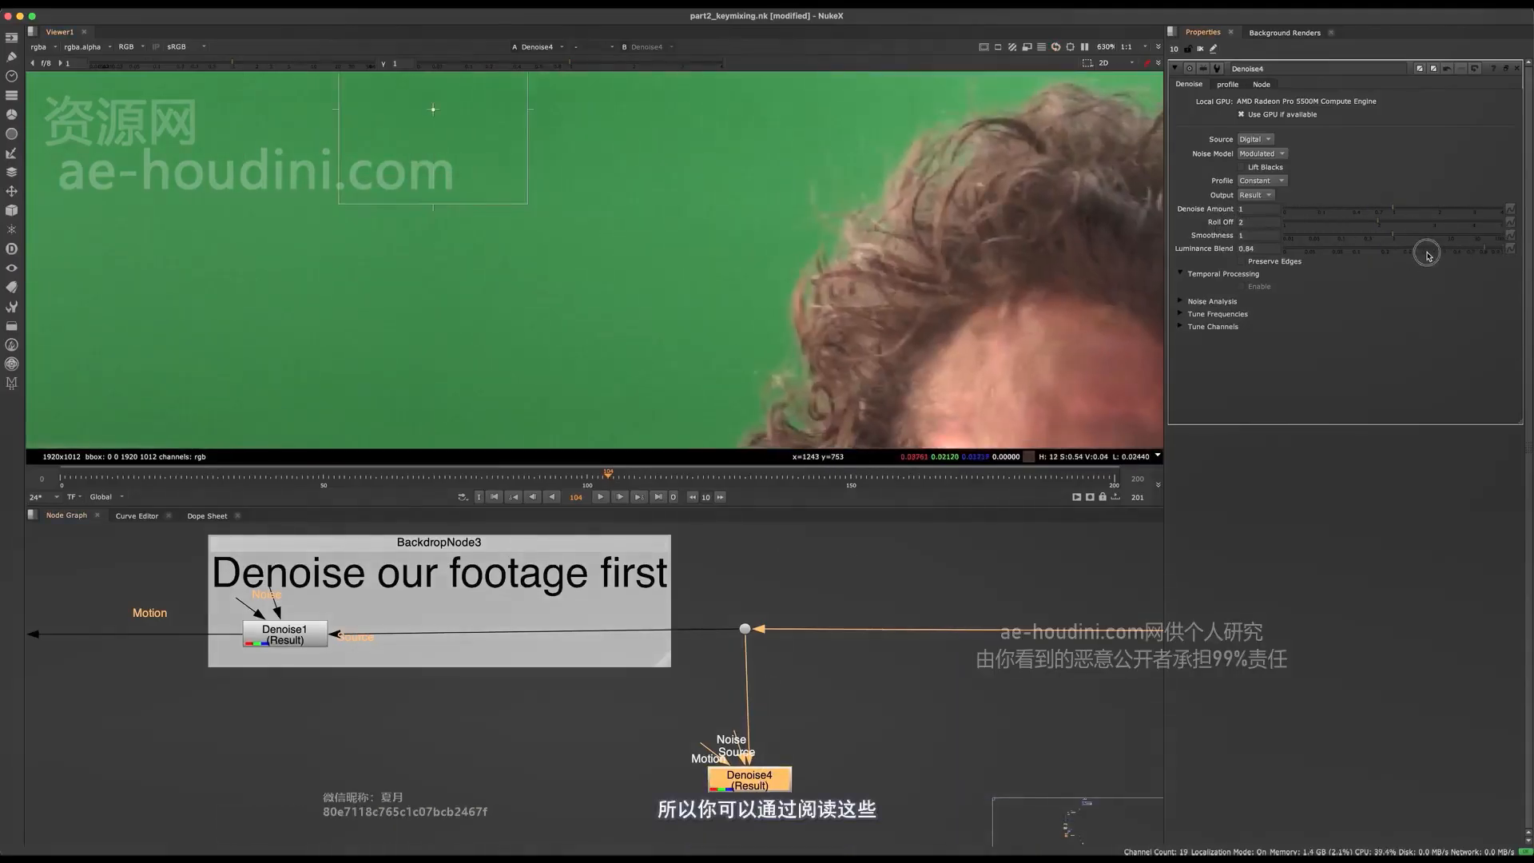
pyautogui.click(1428, 254)
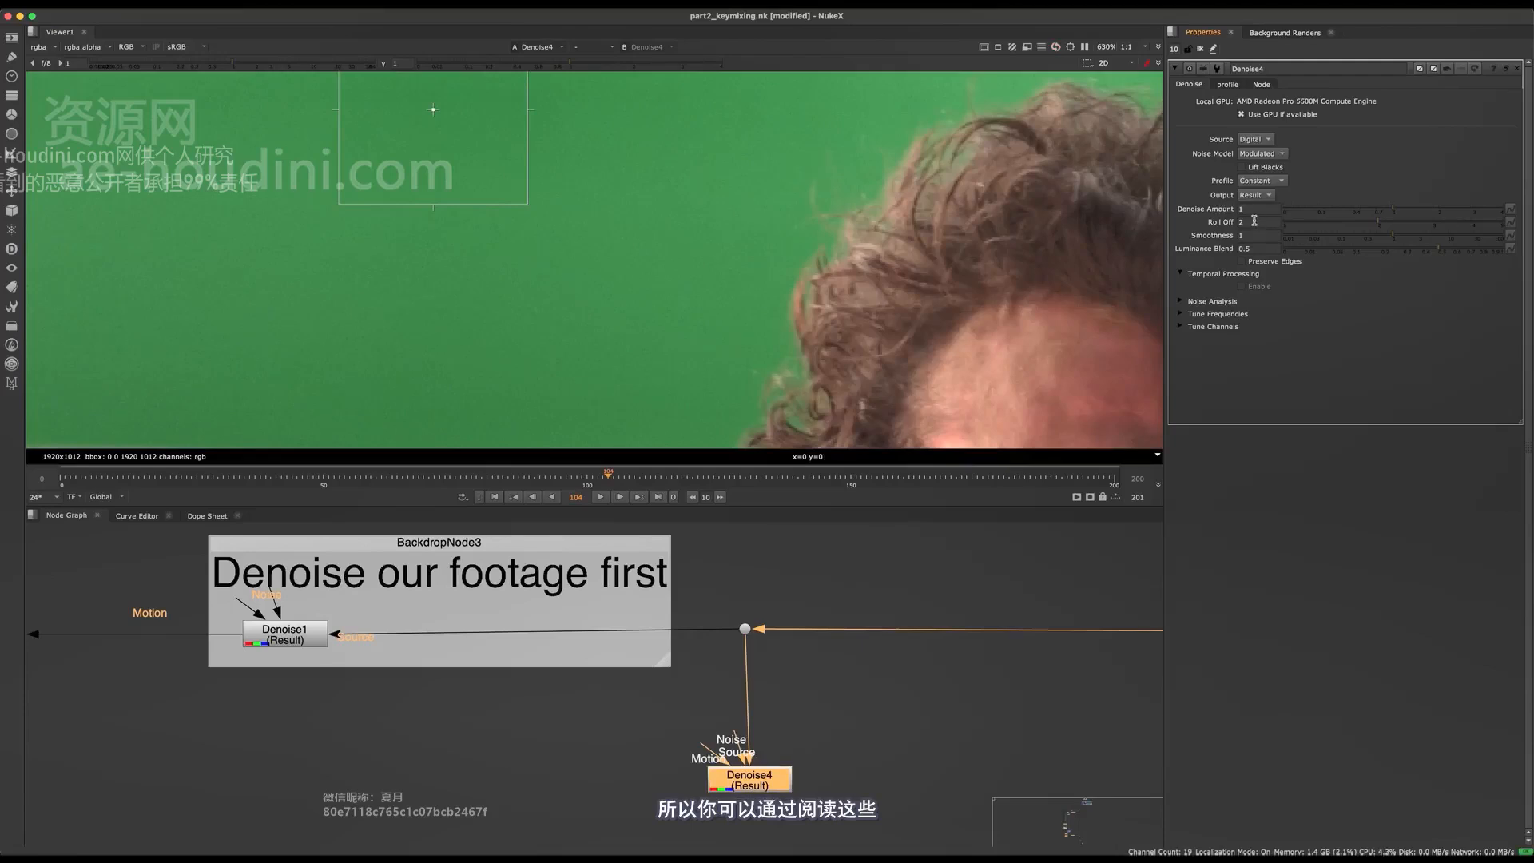
# Expand Denoise4's Noise Analysis settings and raise its Denoise Amount to about 1.14.
pyautogui.moveTo(1255, 221)
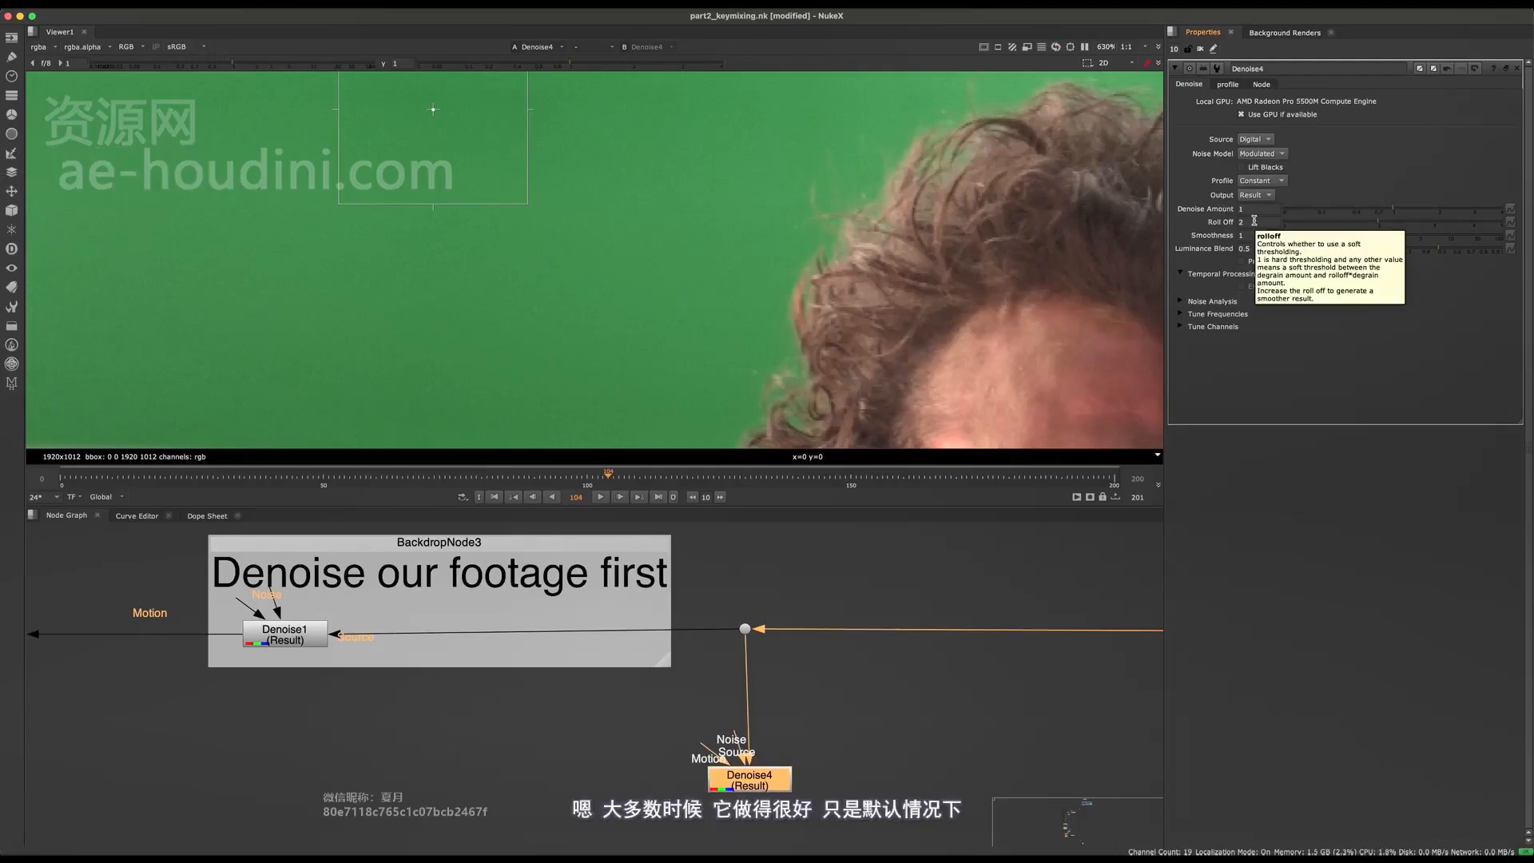
pyautogui.click(1214, 305)
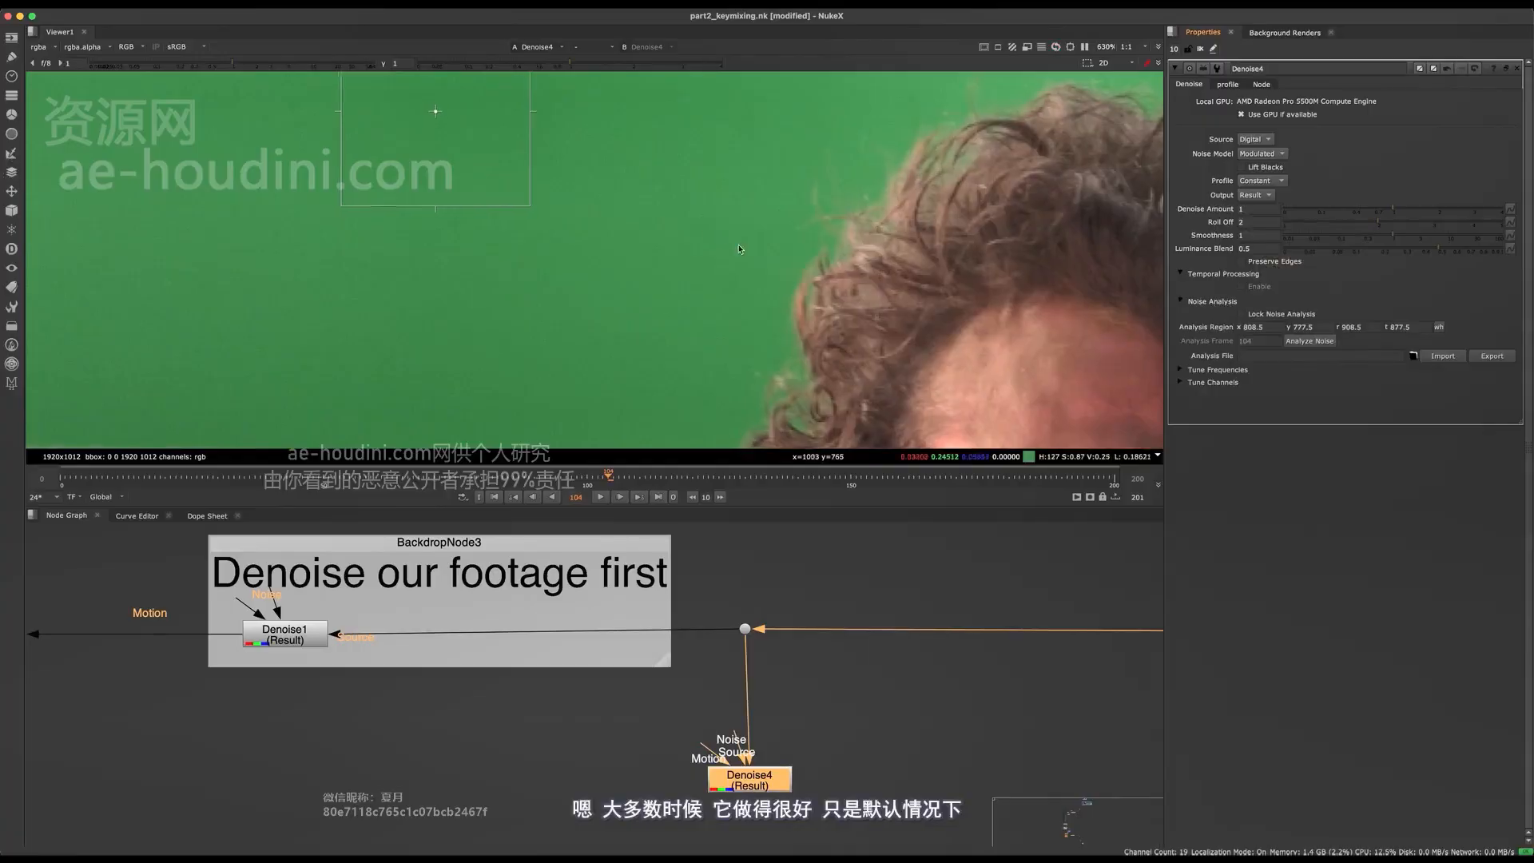
pyautogui.moveTo(435, 106); pyautogui.dragTo(524, 240, button='middle')
pyautogui.moveTo(1385, 210)
pyautogui.mouseDown()
pyautogui.moveTo(1407, 212)
pyautogui.moveTo(1390, 212)
pyautogui.mouseUp()
pyautogui.moveTo(1250, 219)
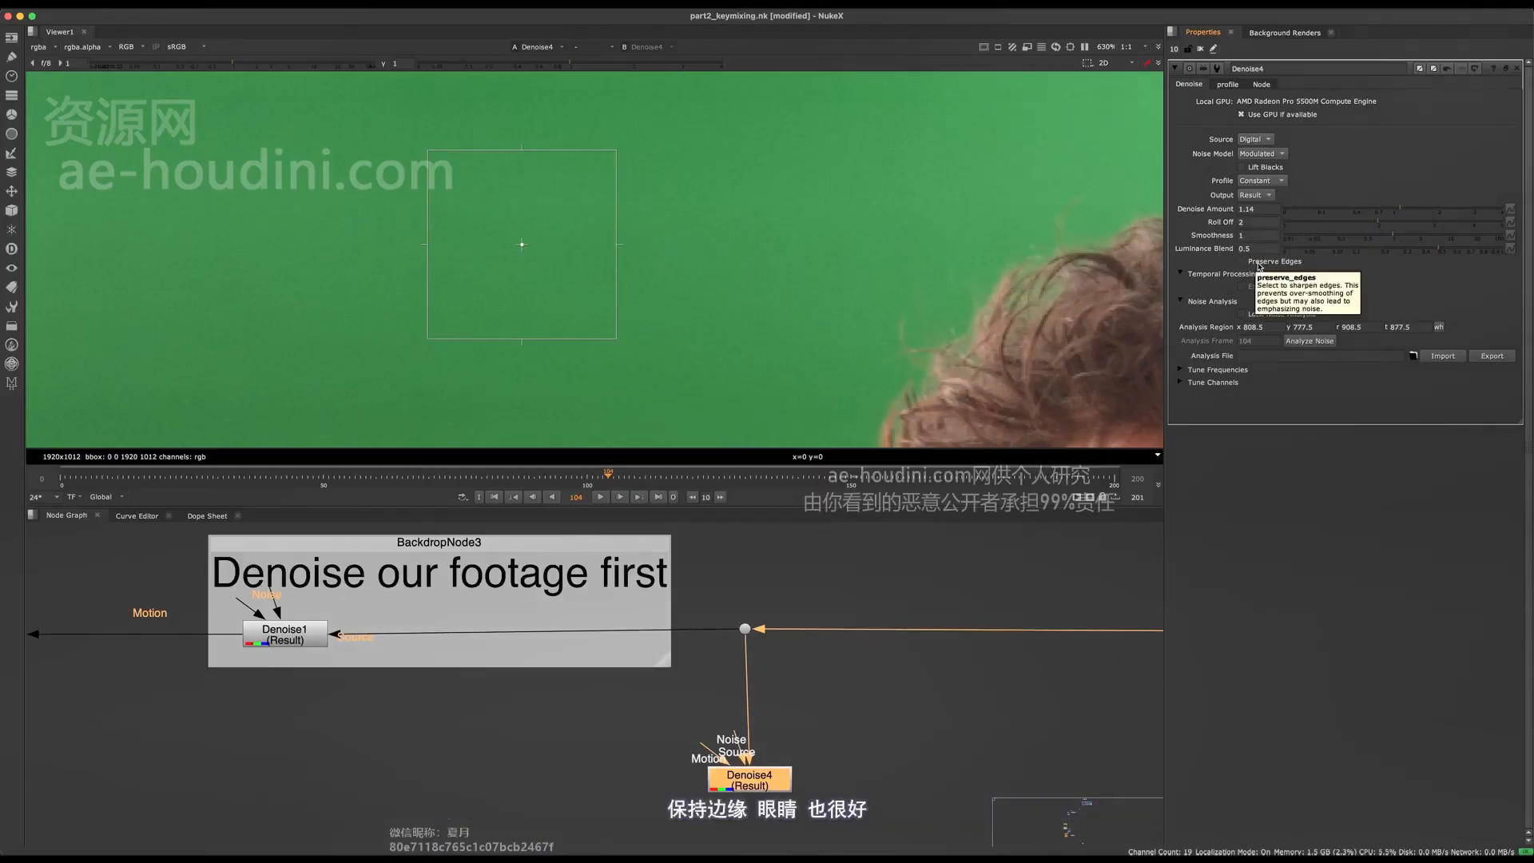
# Toggle Preserve Edges on Denoise4 to compare the fine hair strands, leaving the option enabled.
pyautogui.click(1258, 266)
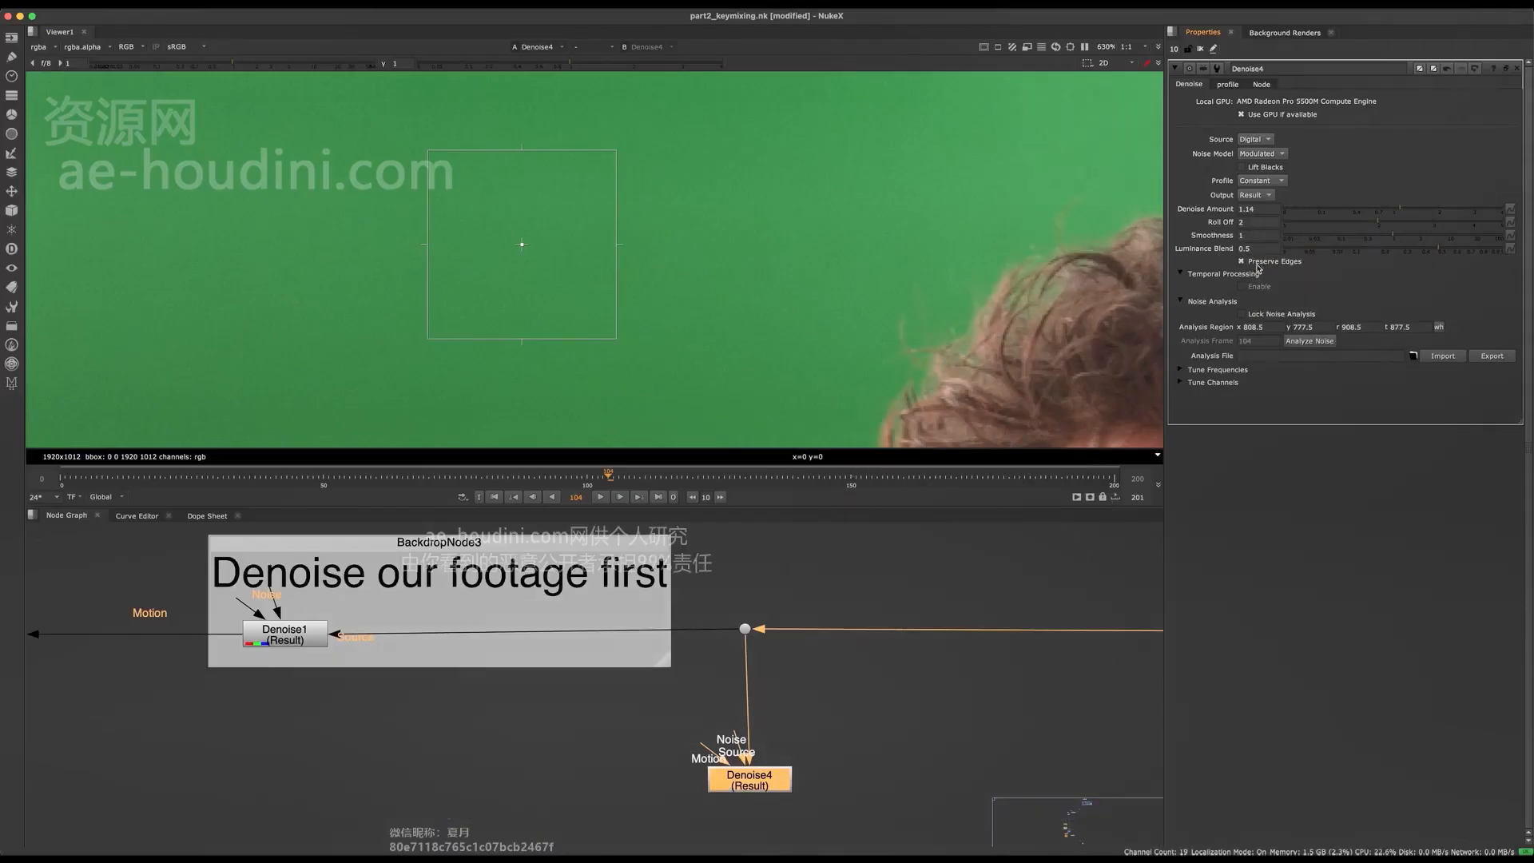
pyautogui.scroll(10, 1013, 355)
pyautogui.click(1269, 264)
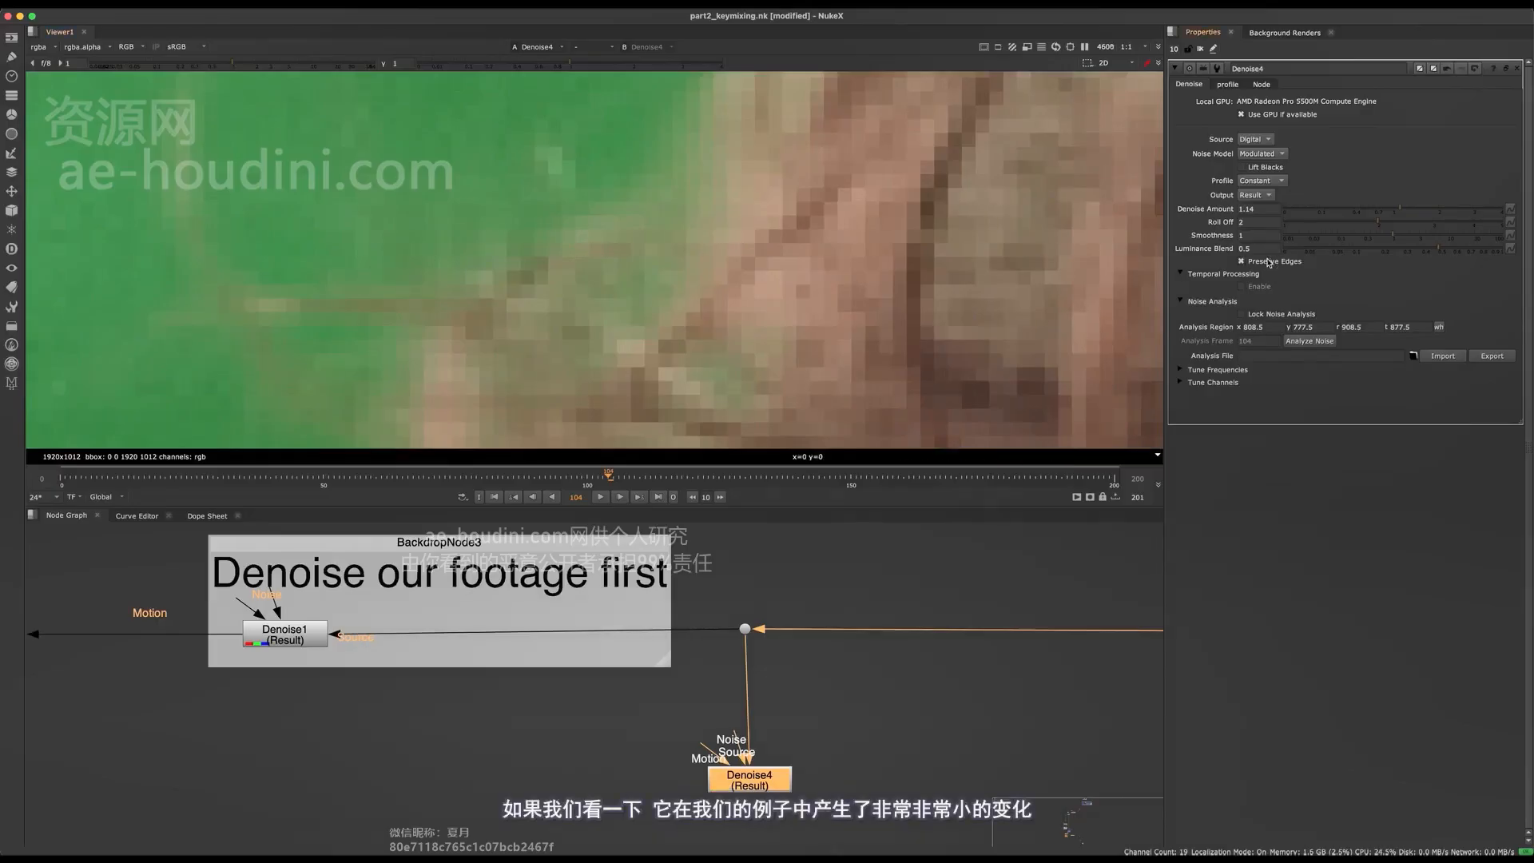
pyautogui.scroll(-5, 844, 243)
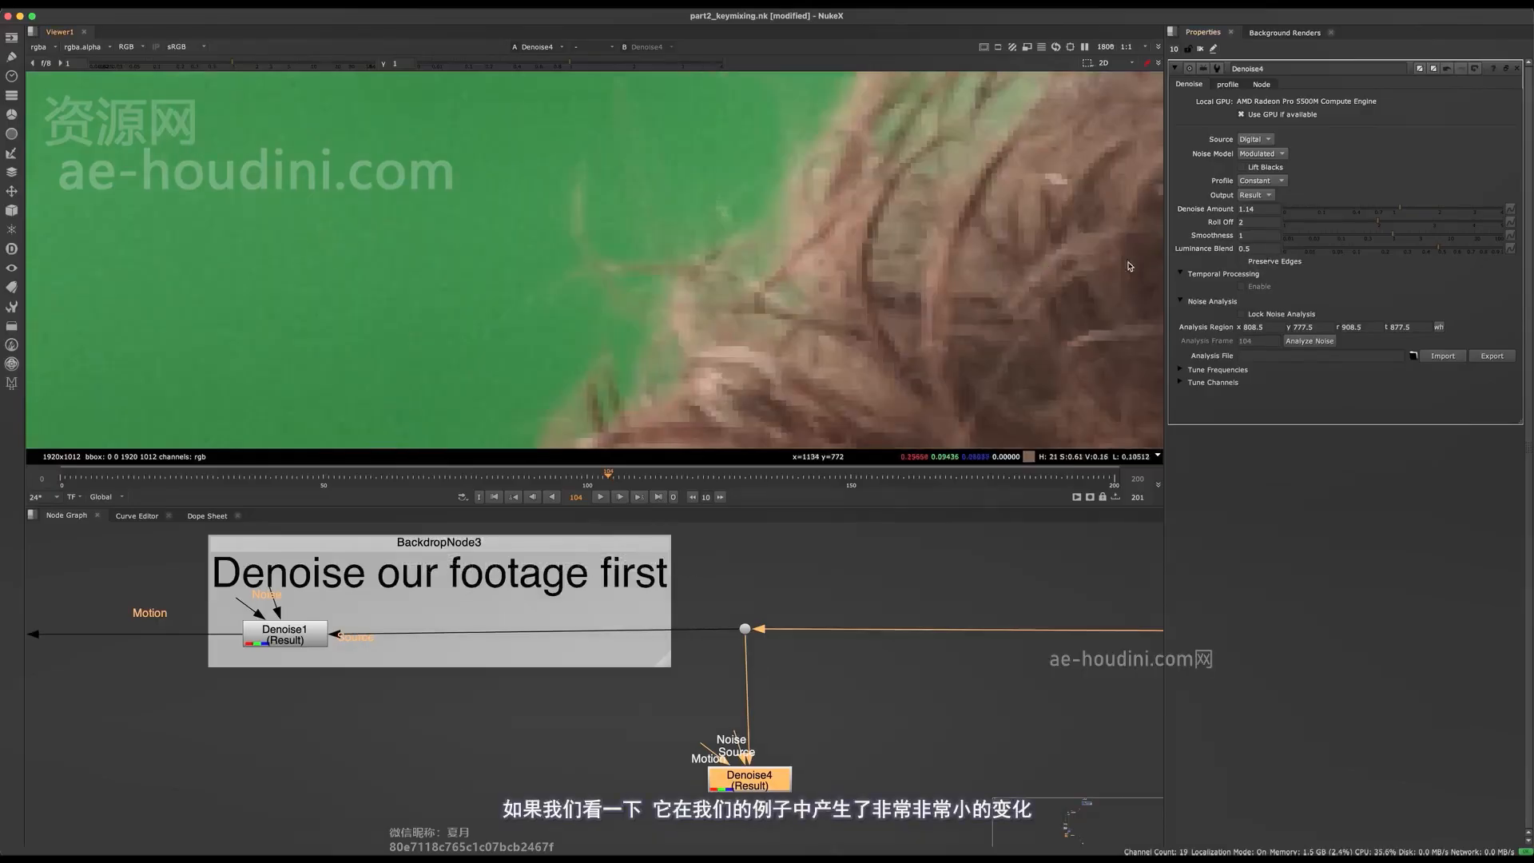
pyautogui.click(1267, 264)
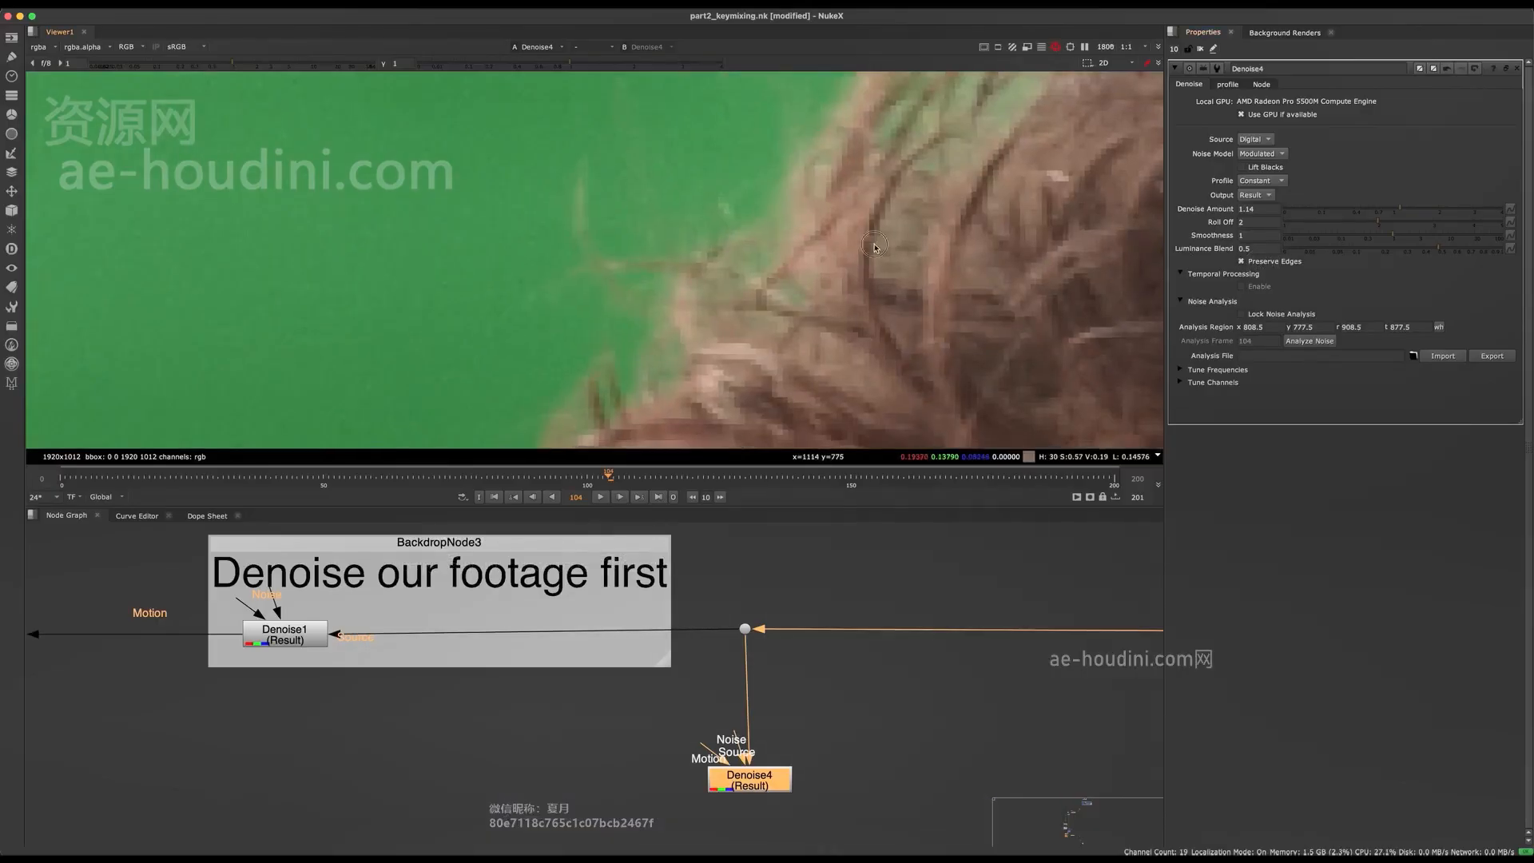
# Inspect Denoise4's Tune Frequencies and Tune Channels settings, and collapse Tune Frequencies.
pyautogui.scroll(-7, 1041, 246)
pyautogui.click(1180, 370)
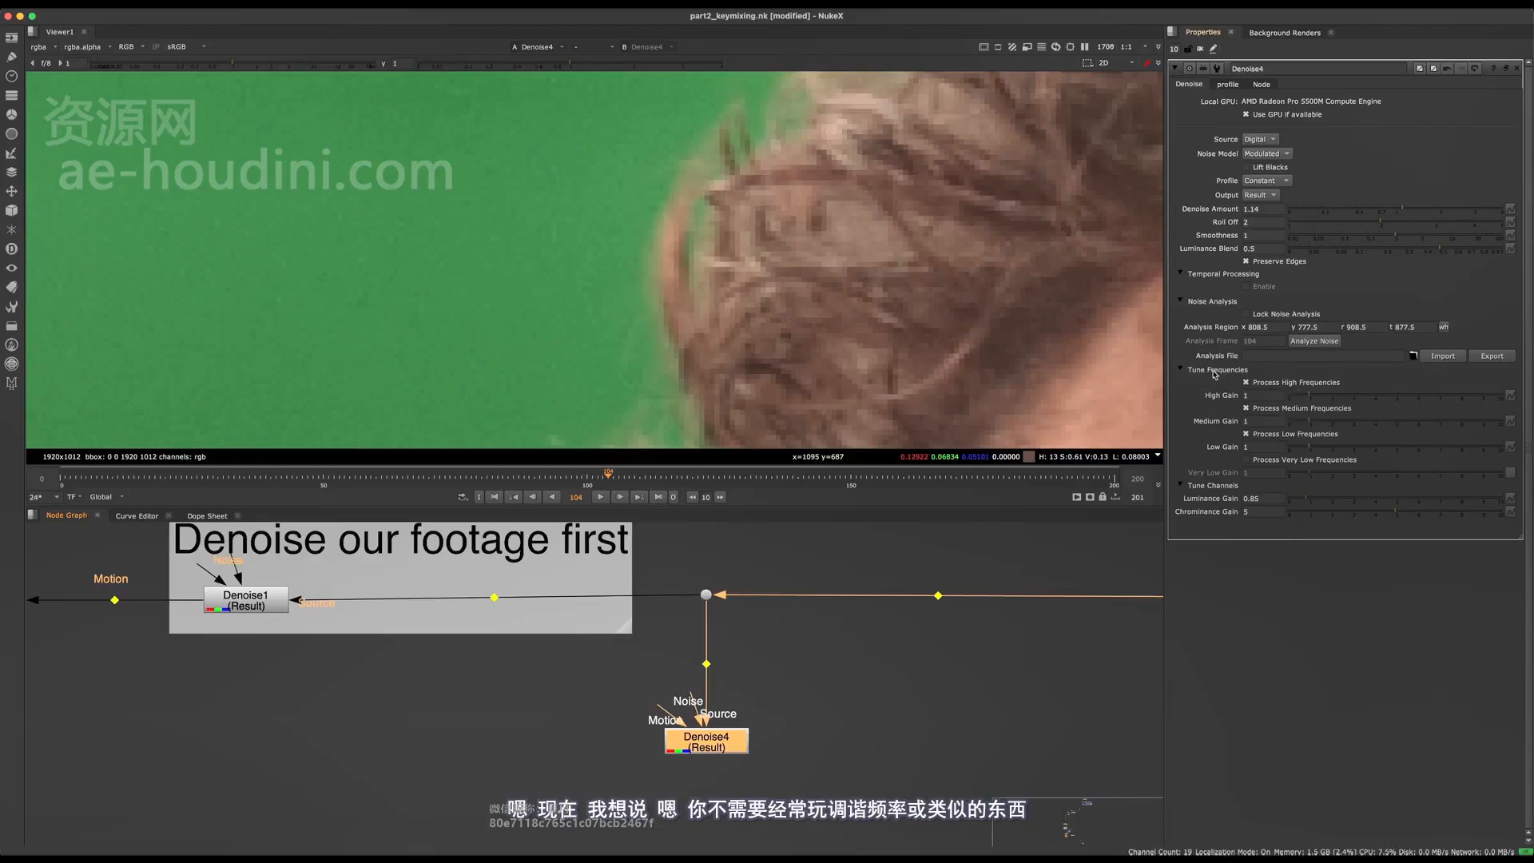
pyautogui.click(1179, 371)
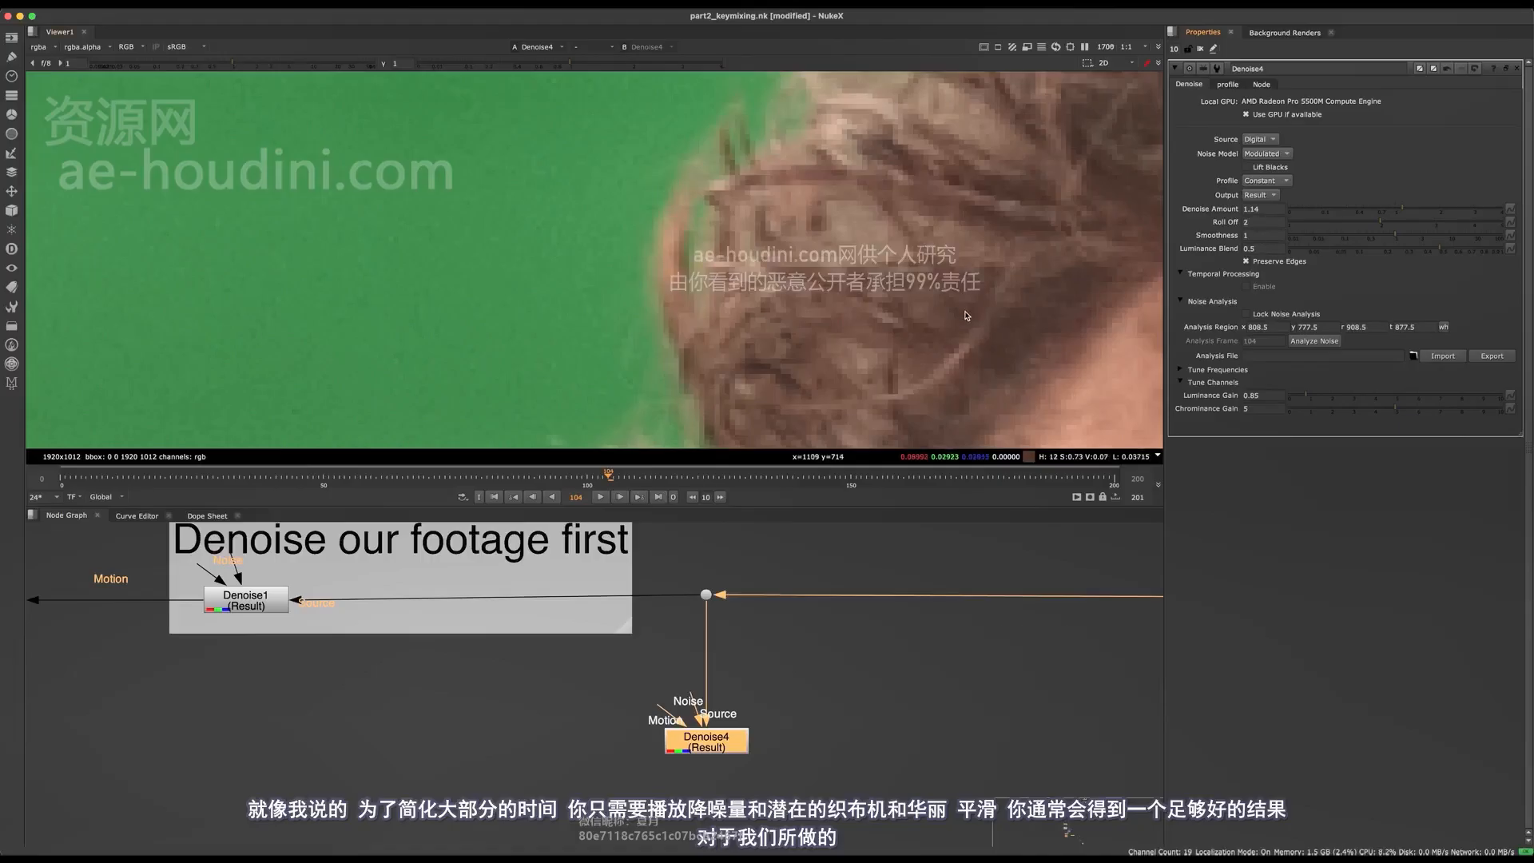
# Shift Denoise4 around beneath its dot and delete the node from the graph.
pyautogui.click(758, 715)
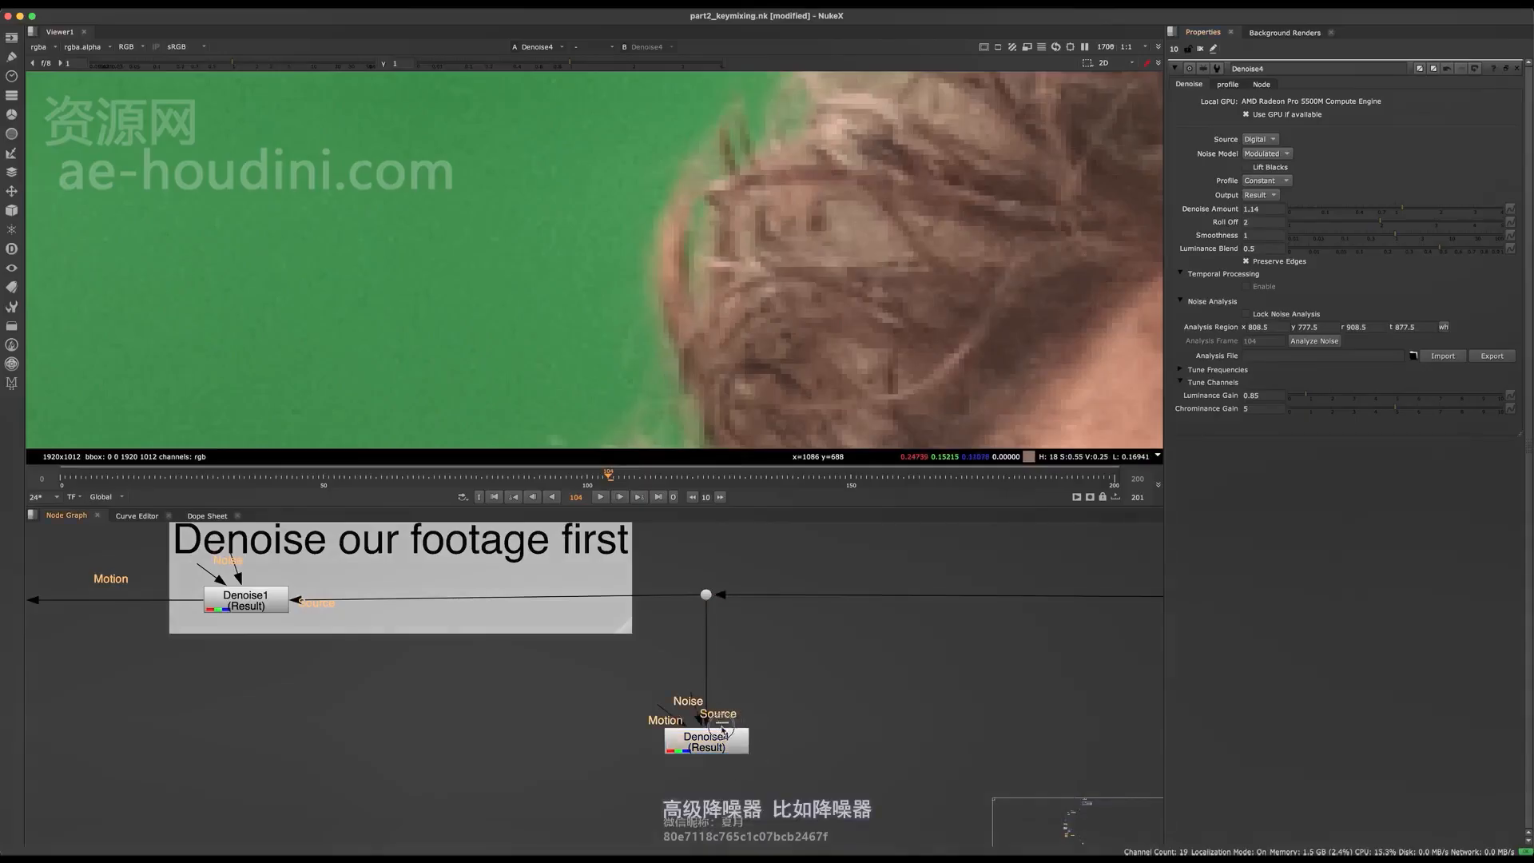
pyautogui.moveTo(731, 744); pyautogui.dragTo(813, 703)
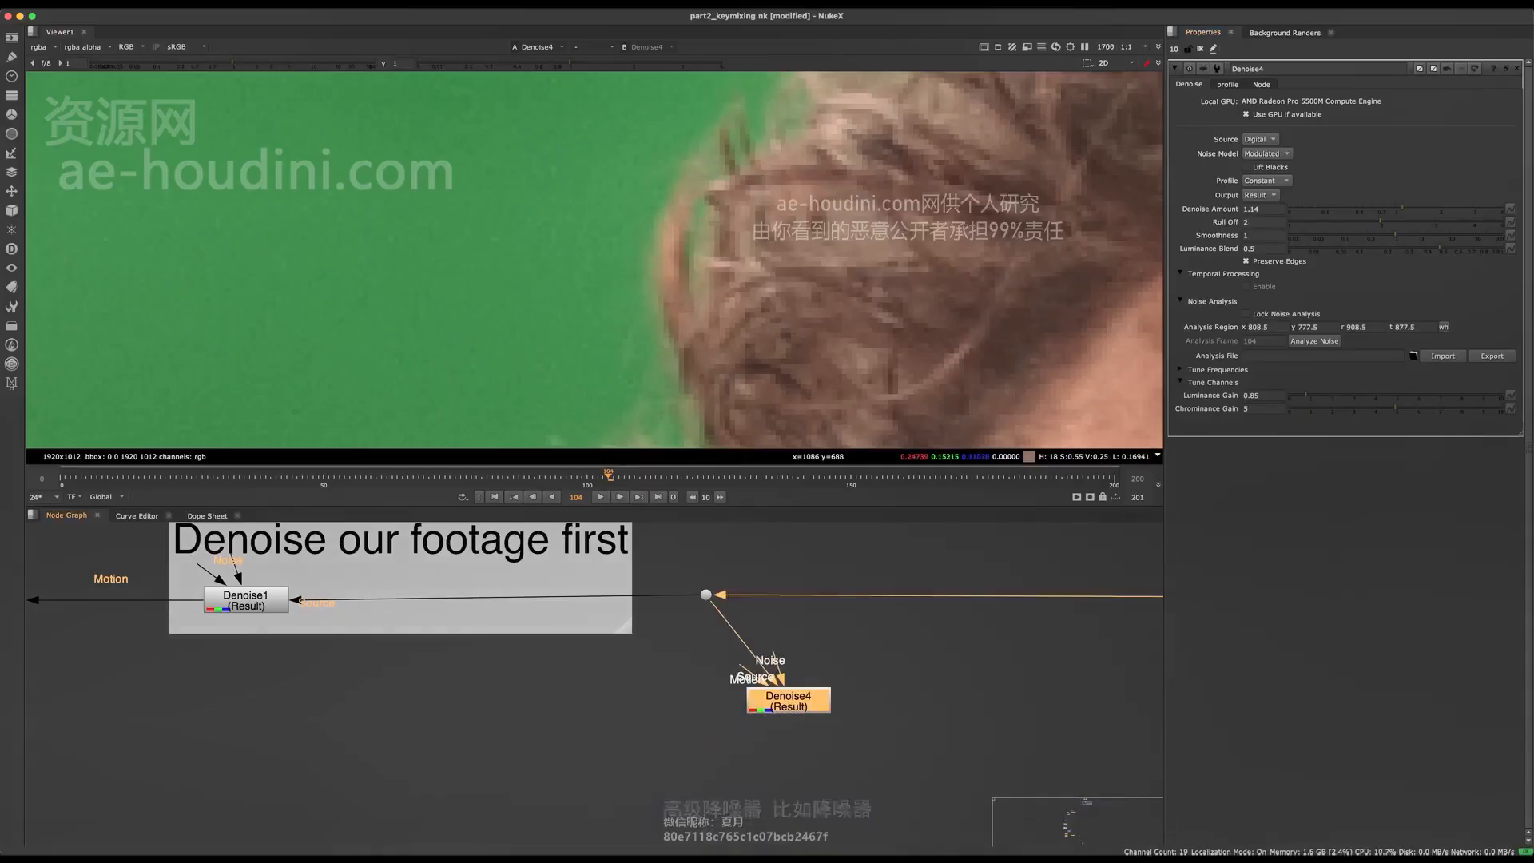
pyautogui.moveTo(866, 640); pyautogui.dragTo(908, 685, button='middle')
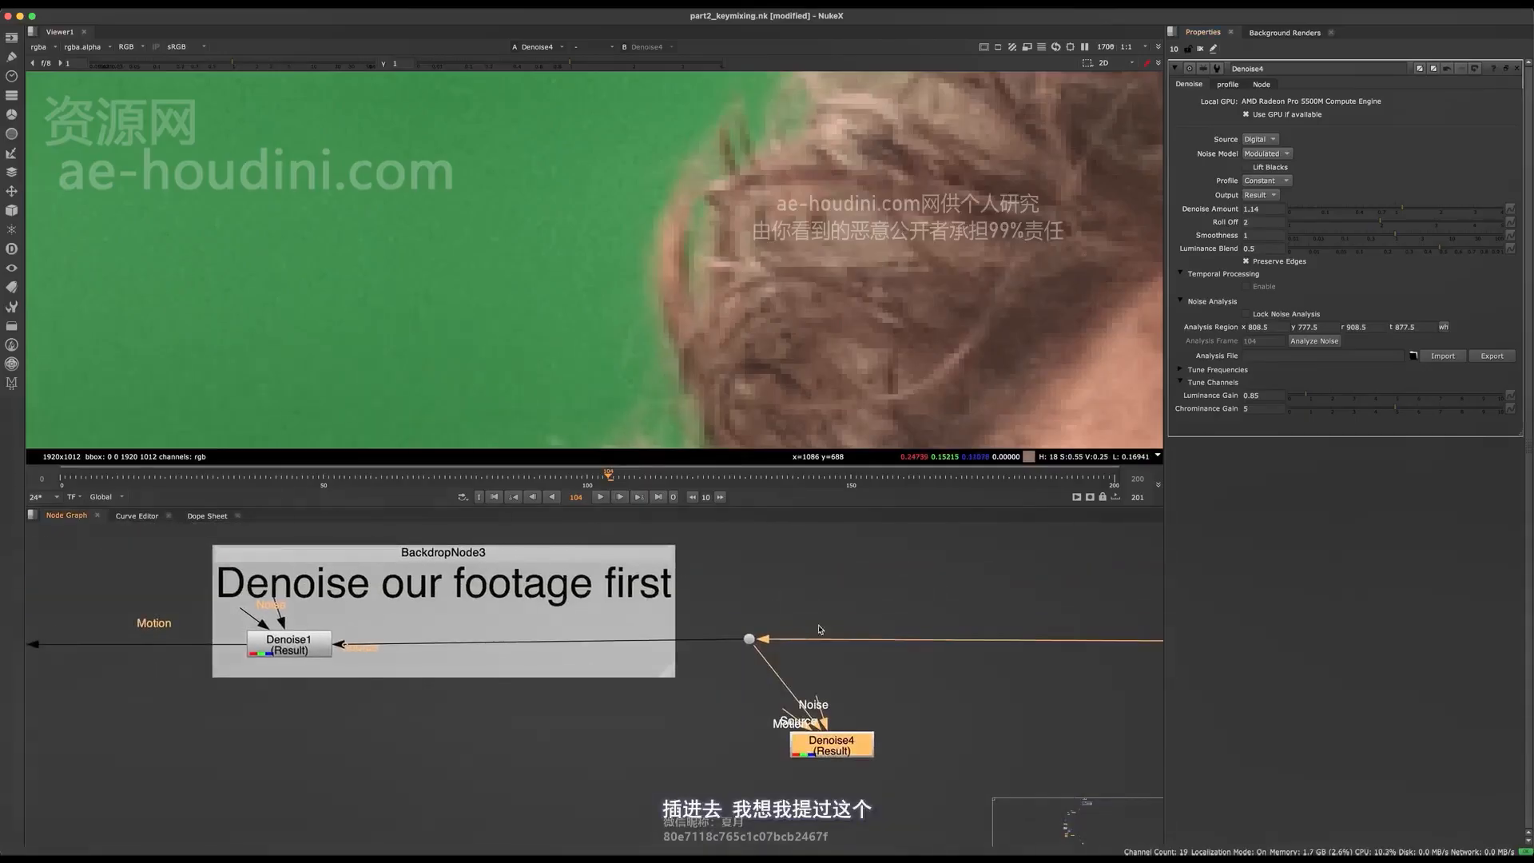
pyautogui.moveTo(814, 732); pyautogui.dragTo(742, 734)
pyautogui.moveTo(746, 778); pyautogui.dragTo(961, 737, button='middle')
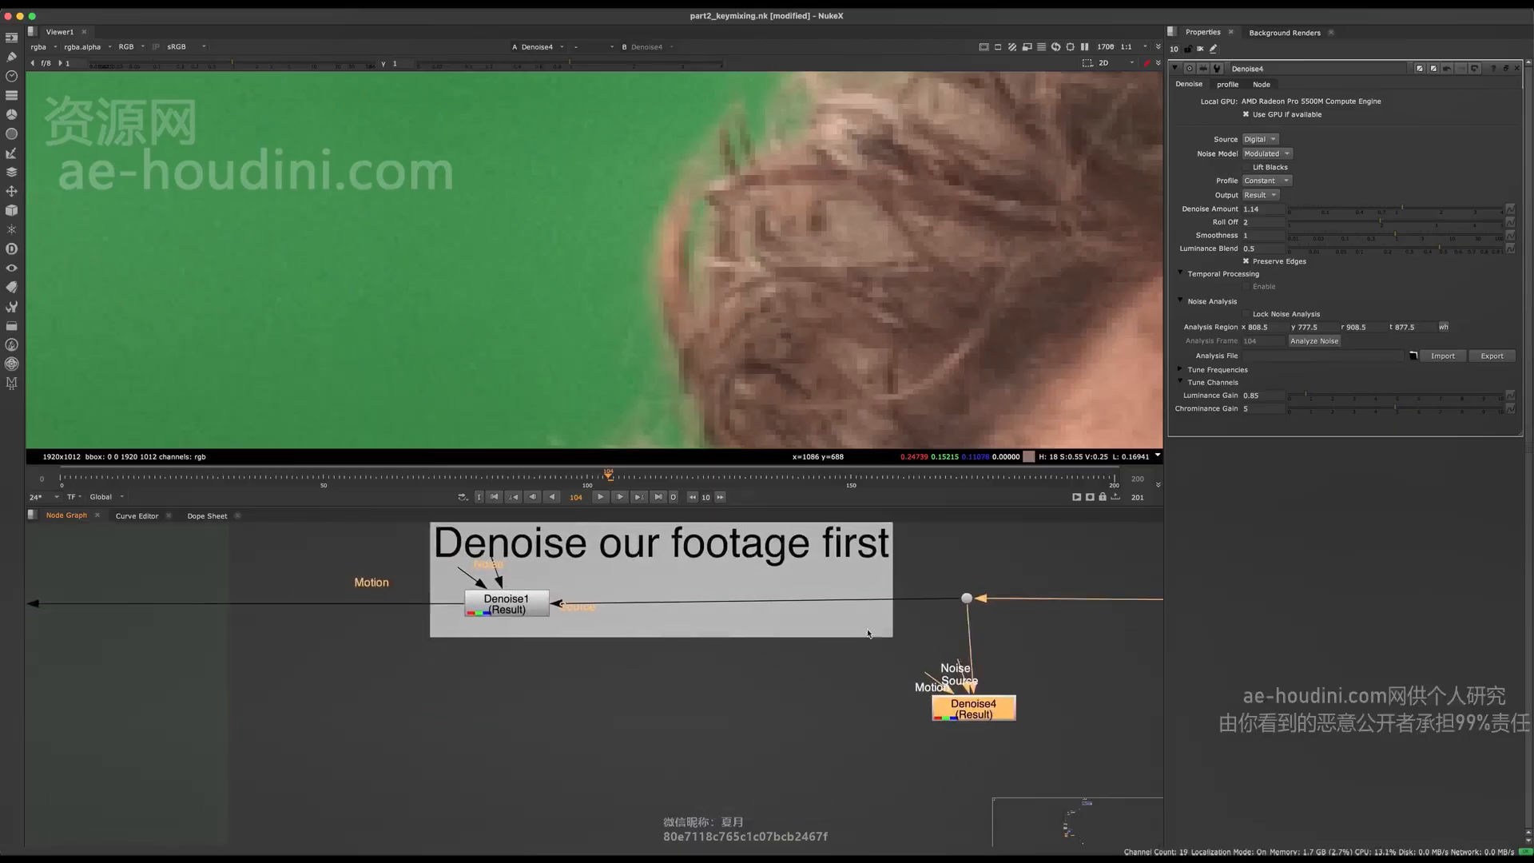
pyautogui.press('Delete')
# Select Denoise1 in its backdrop and show its result in the viewer at full frame.
pyautogui.moveTo(723, 644); pyautogui.dragTo(887, 700, button='middle')
pyautogui.moveTo(875, 751); pyautogui.dragTo(631, 634)
pyautogui.moveTo(788, 631); pyautogui.dragTo(664, 626, button='middle')
pyautogui.press('1')
pyautogui.click(634, 644)
pyautogui.press('f')
pyautogui.scroll(-3, 564, 559)
pyautogui.scroll(2, 582, 601)
# Maximize the node graph and examine how the denoise backdrop feeds the branches of the Key backdrop.
pyautogui.click(497, 607)
pyautogui.press('space')
pyautogui.moveTo(656, 380); pyautogui.dragTo(965, 449, button='middle')
pyautogui.scroll(-3, 755, 409)
pyautogui.moveTo(808, 399); pyautogui.dragTo(239, 437, button='middle')
pyautogui.scroll(4, 740, 490)
pyautogui.moveTo(447, 505); pyautogui.dragTo(1082, 394, button='middle')
pyautogui.moveTo(850, 424); pyautogui.dragTo(912, 461, button='middle')
pyautogui.scroll(-2, 911, 461)
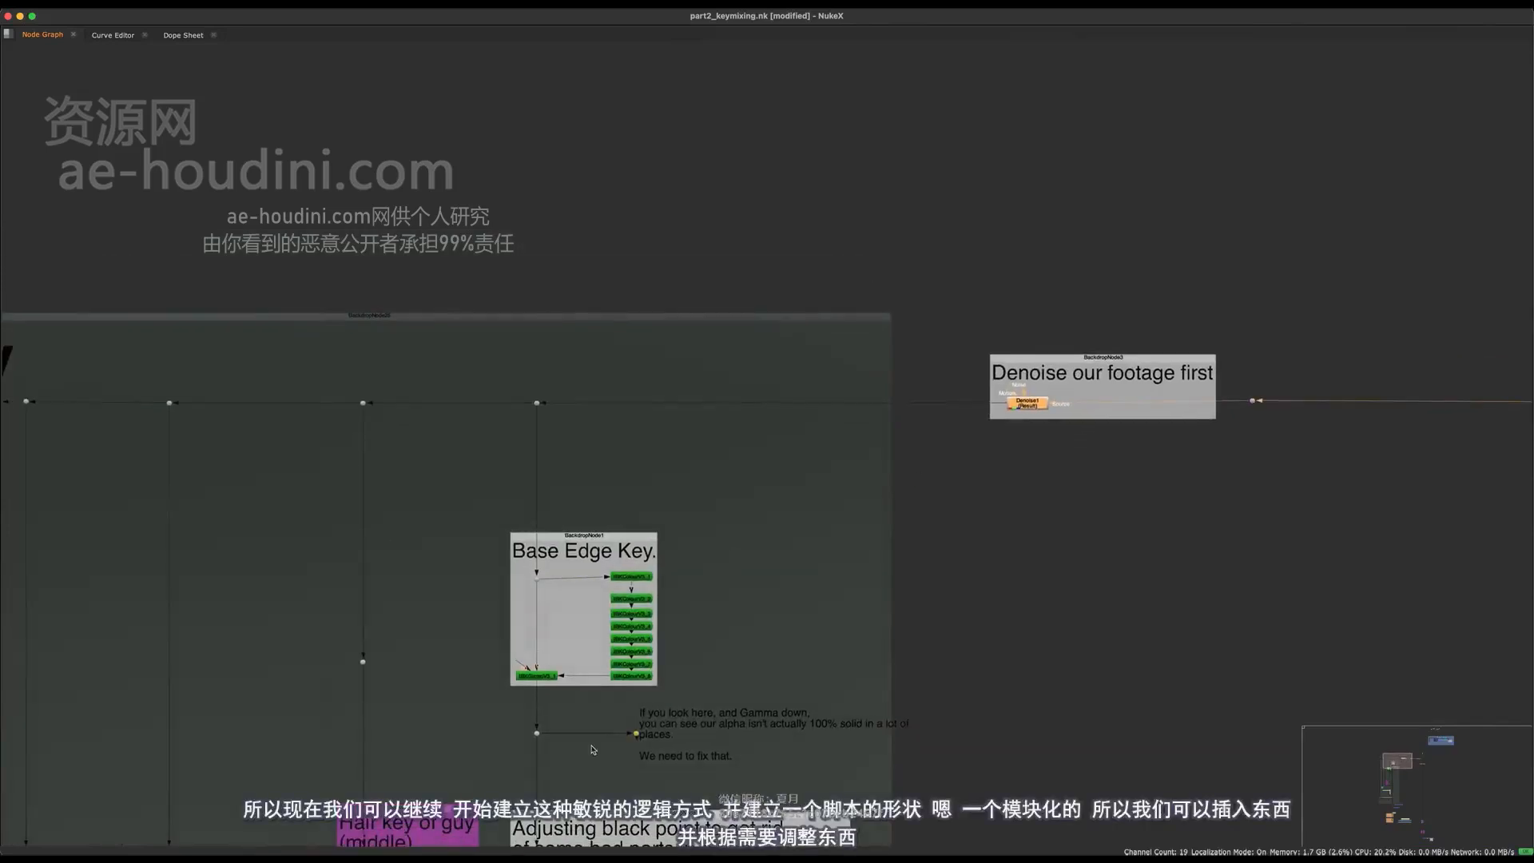
pyautogui.scroll(-4, 678, 436)
pyautogui.moveTo(561, 641); pyautogui.dragTo(571, 554, button='middle')
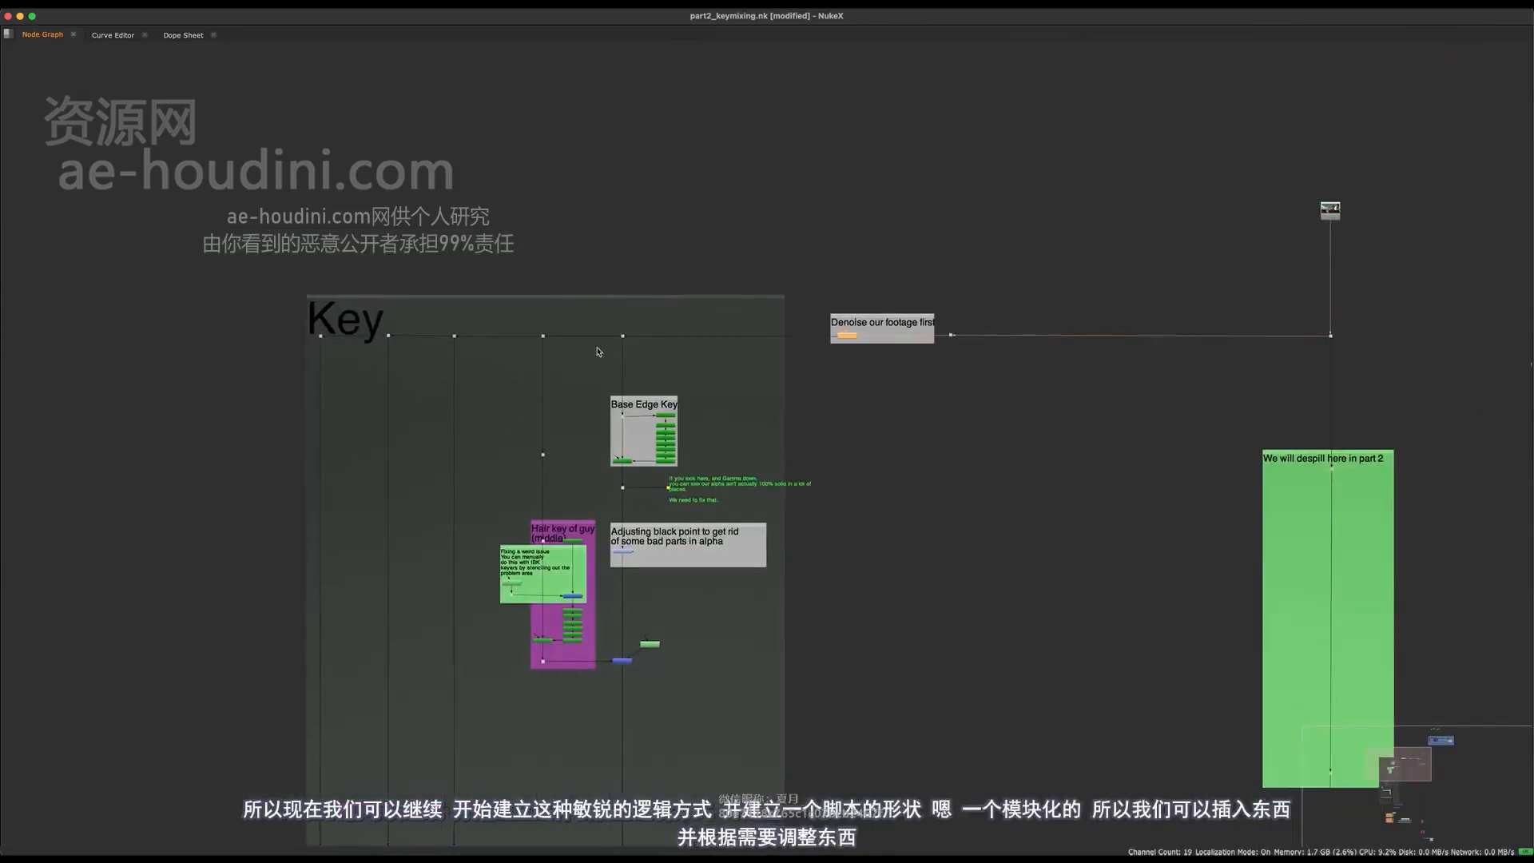
# Select the keying nodes, dots and notes of the existing setup inside the Key backdrop.
pyautogui.scroll(5, 670, 419)
pyautogui.moveTo(691, 451); pyautogui.dragTo(714, 381, button='middle')
pyautogui.scroll(-2, 714, 381)
pyautogui.scroll(-2, 713, 381)
pyautogui.moveTo(919, 127); pyautogui.dragTo(940, 116, button='middle')
pyautogui.moveTo(973, 84); pyautogui.dragTo(182, 755)
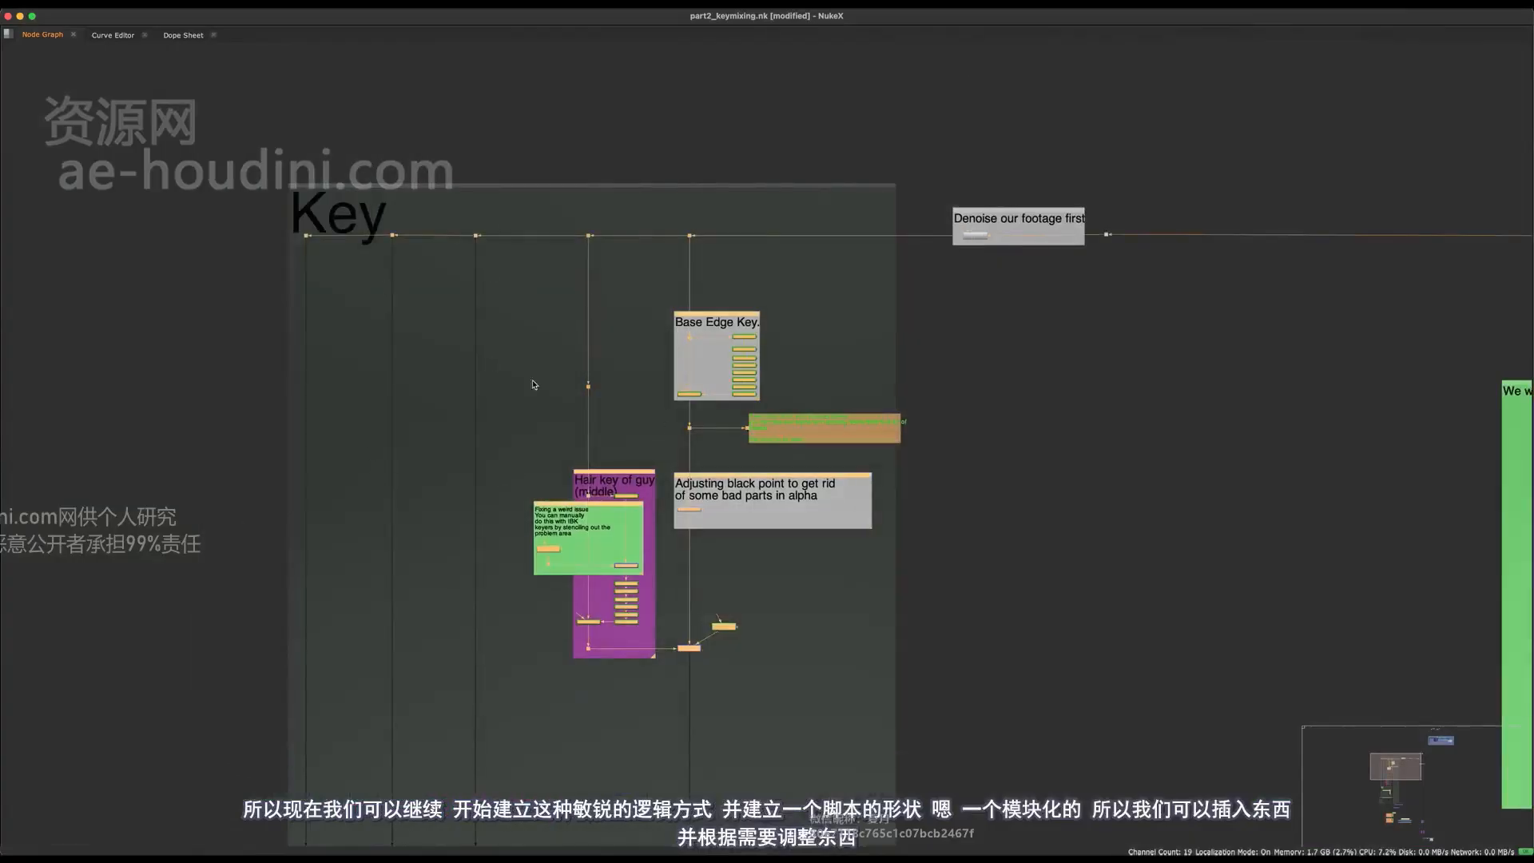